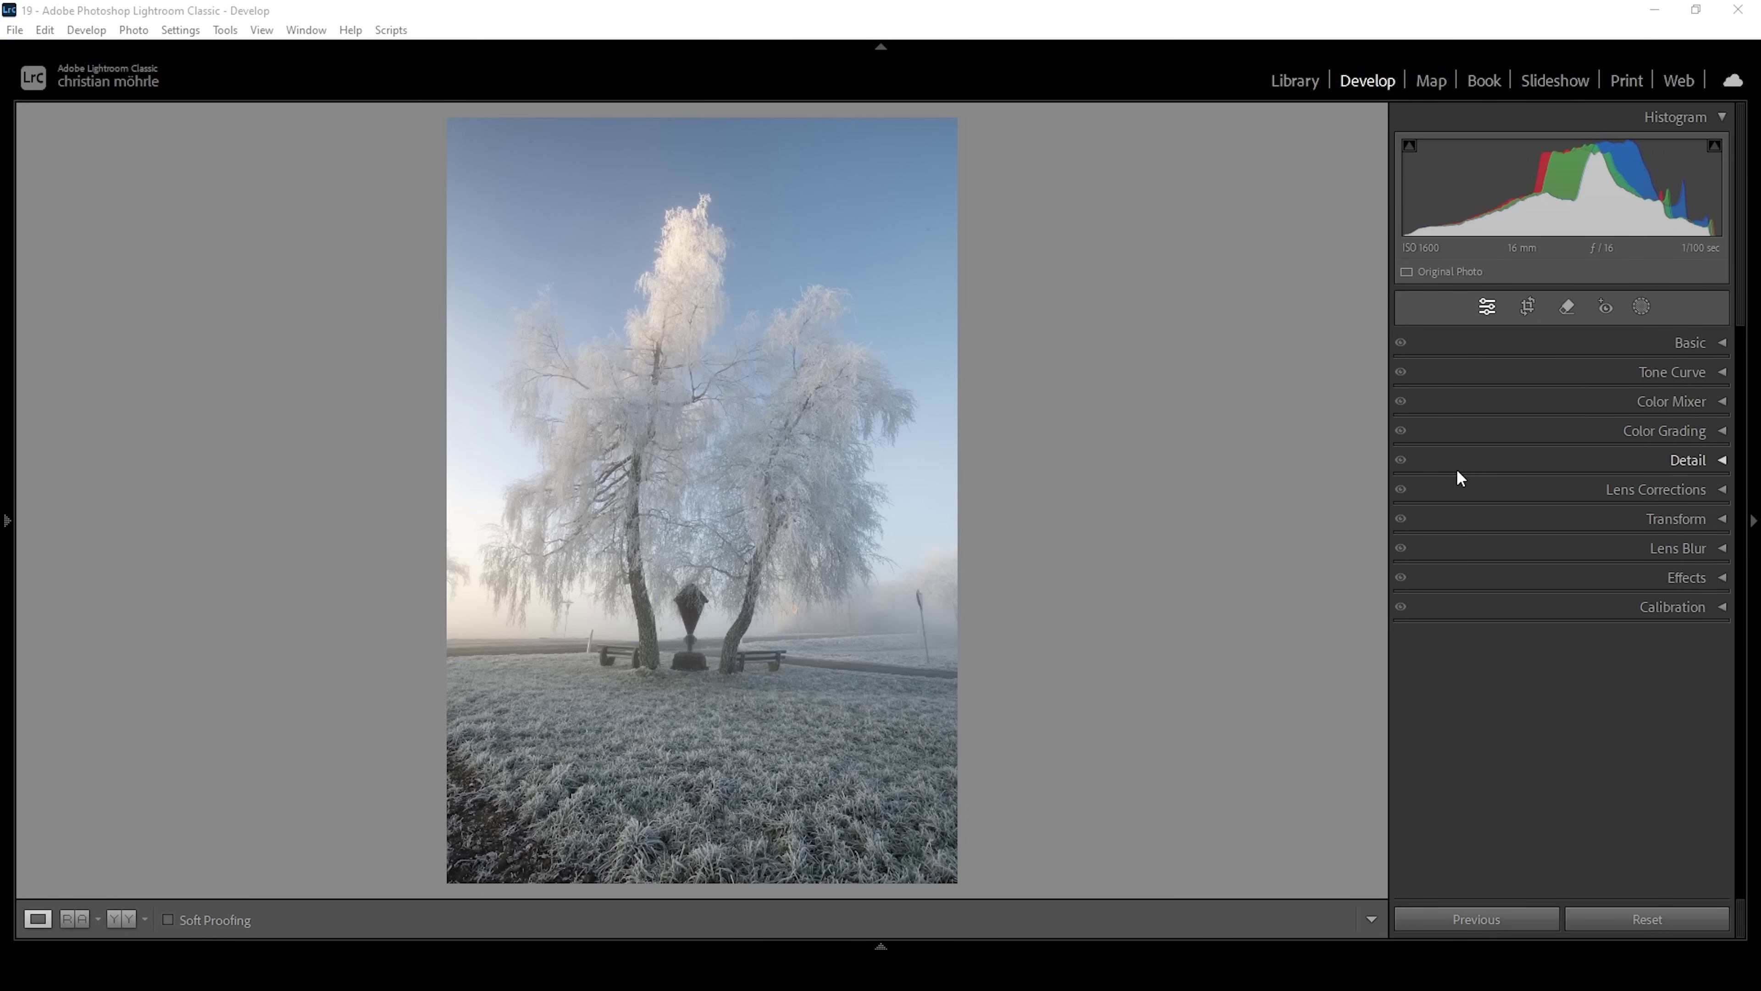
Step: Expand the Basic panel in the Develop module for the frosty tree photo
click(1693, 344)
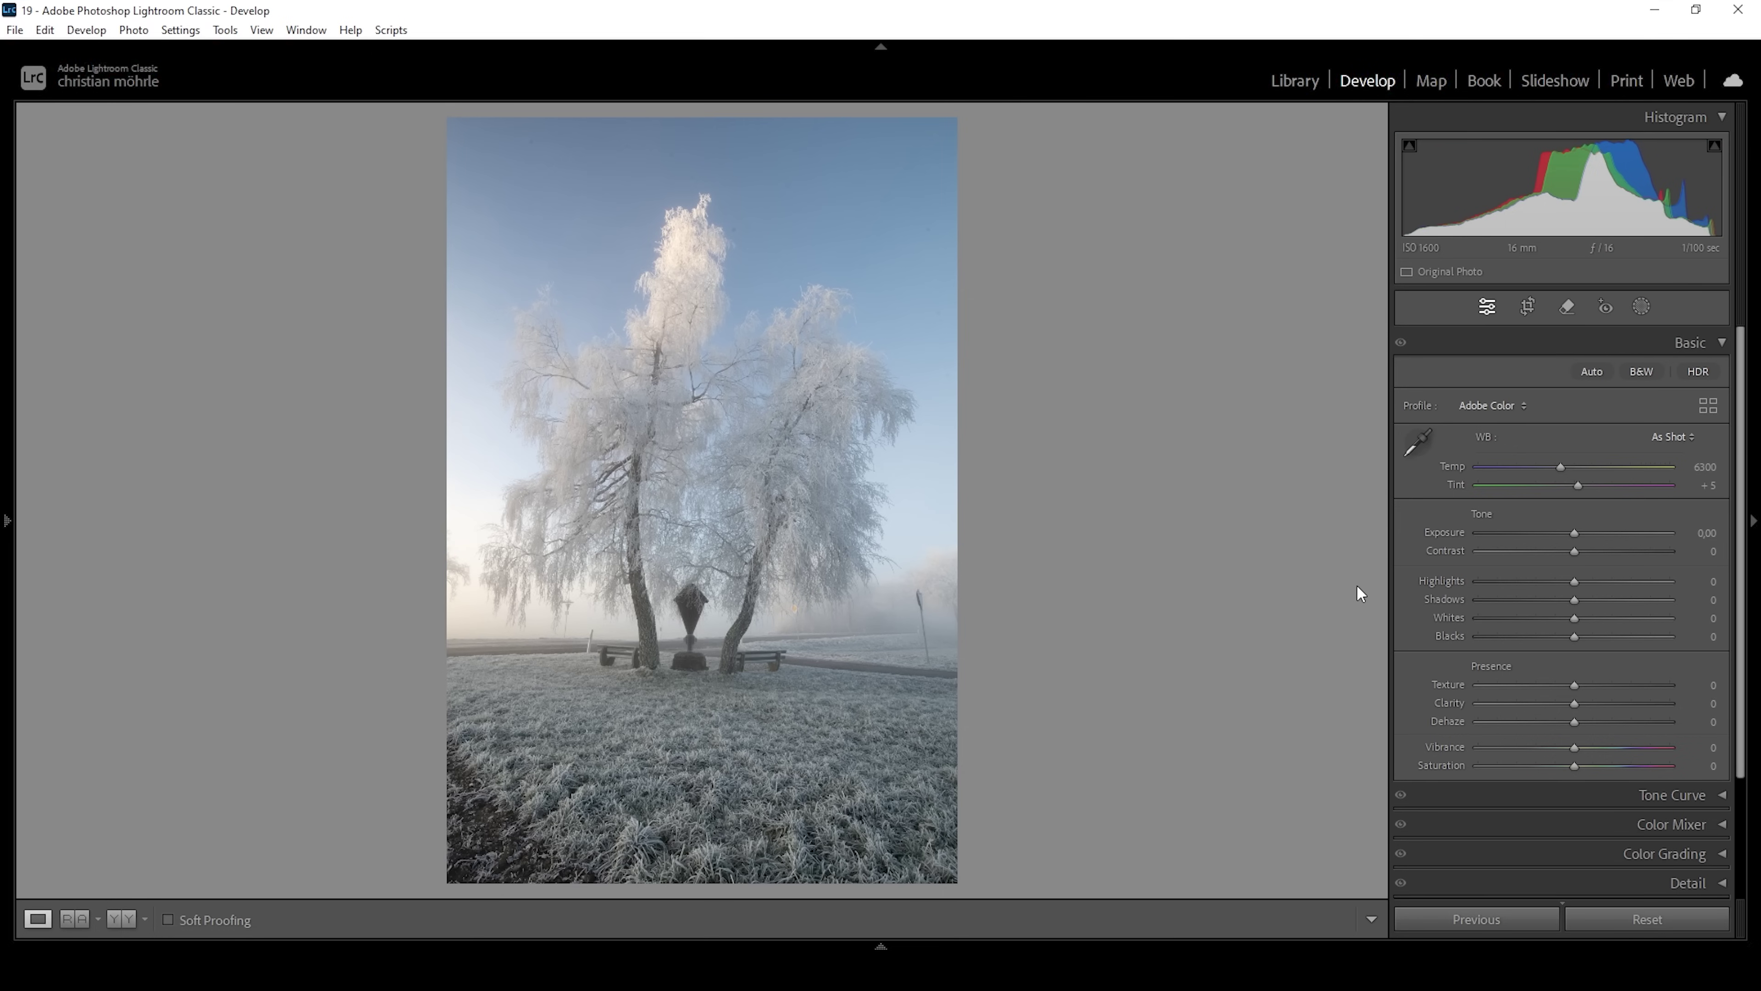
Step: Set Highlights to -100, Whites to +33 and Blacks to +10 in the Basic panel
drag(1573, 582, 1226, 601)
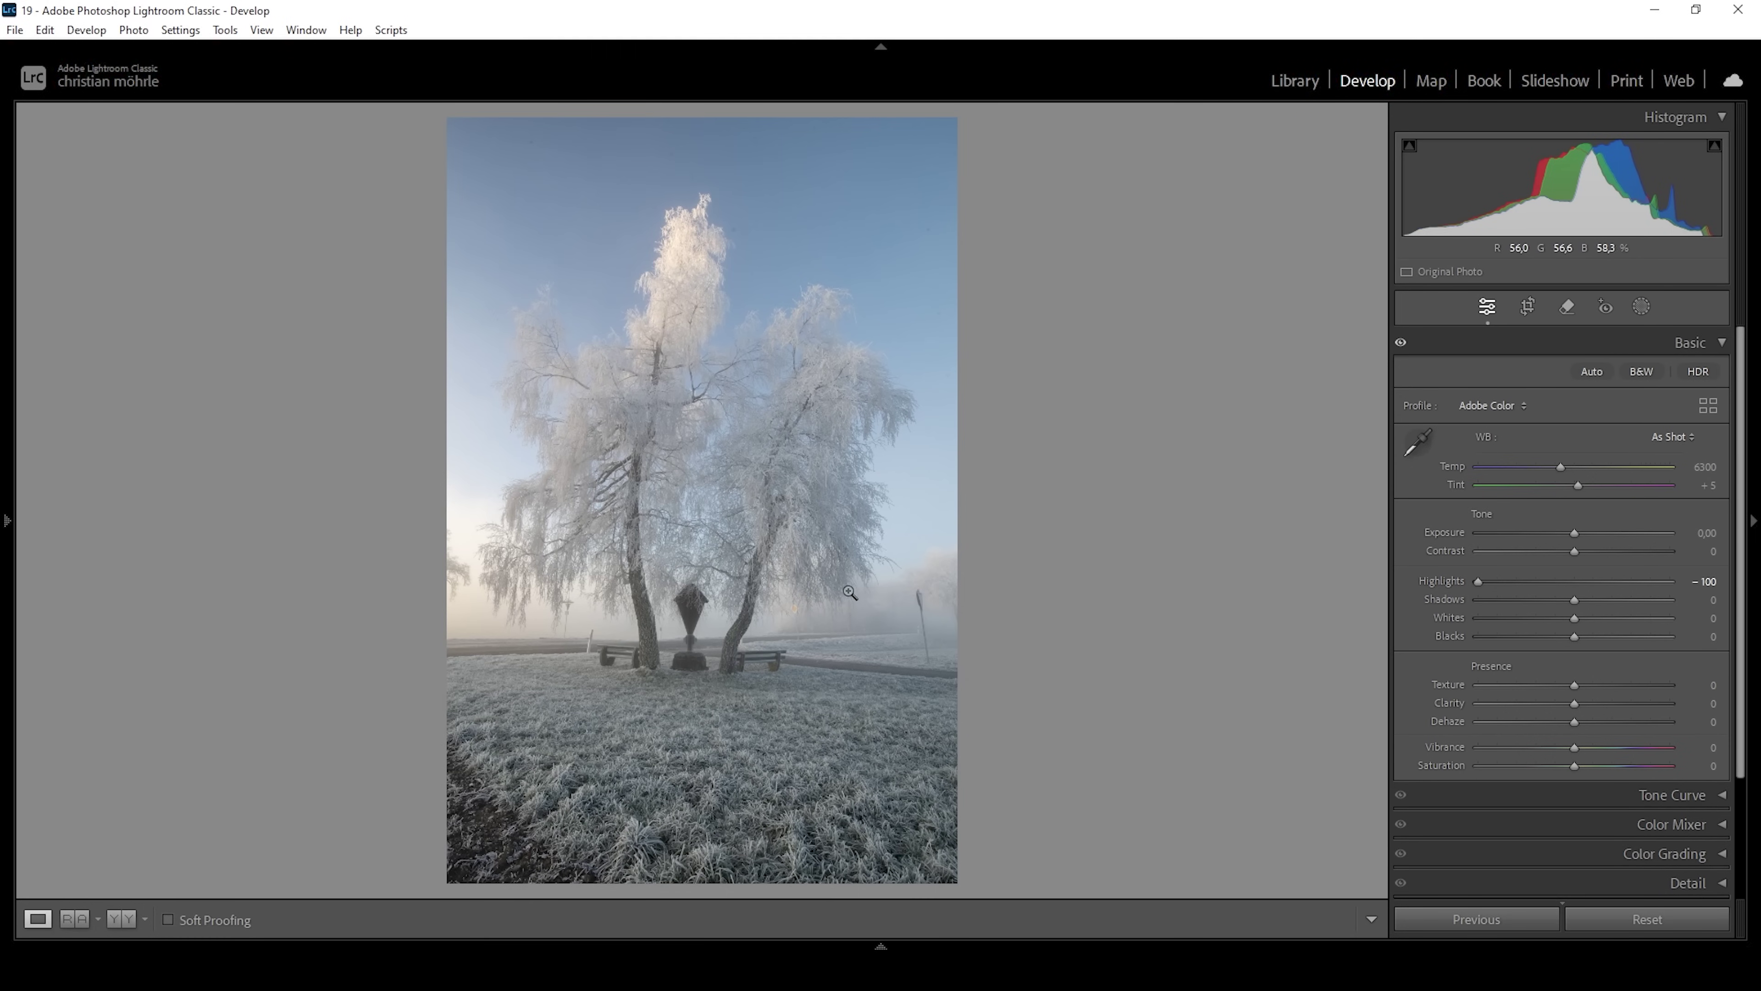
drag(1583, 622, 1612, 623)
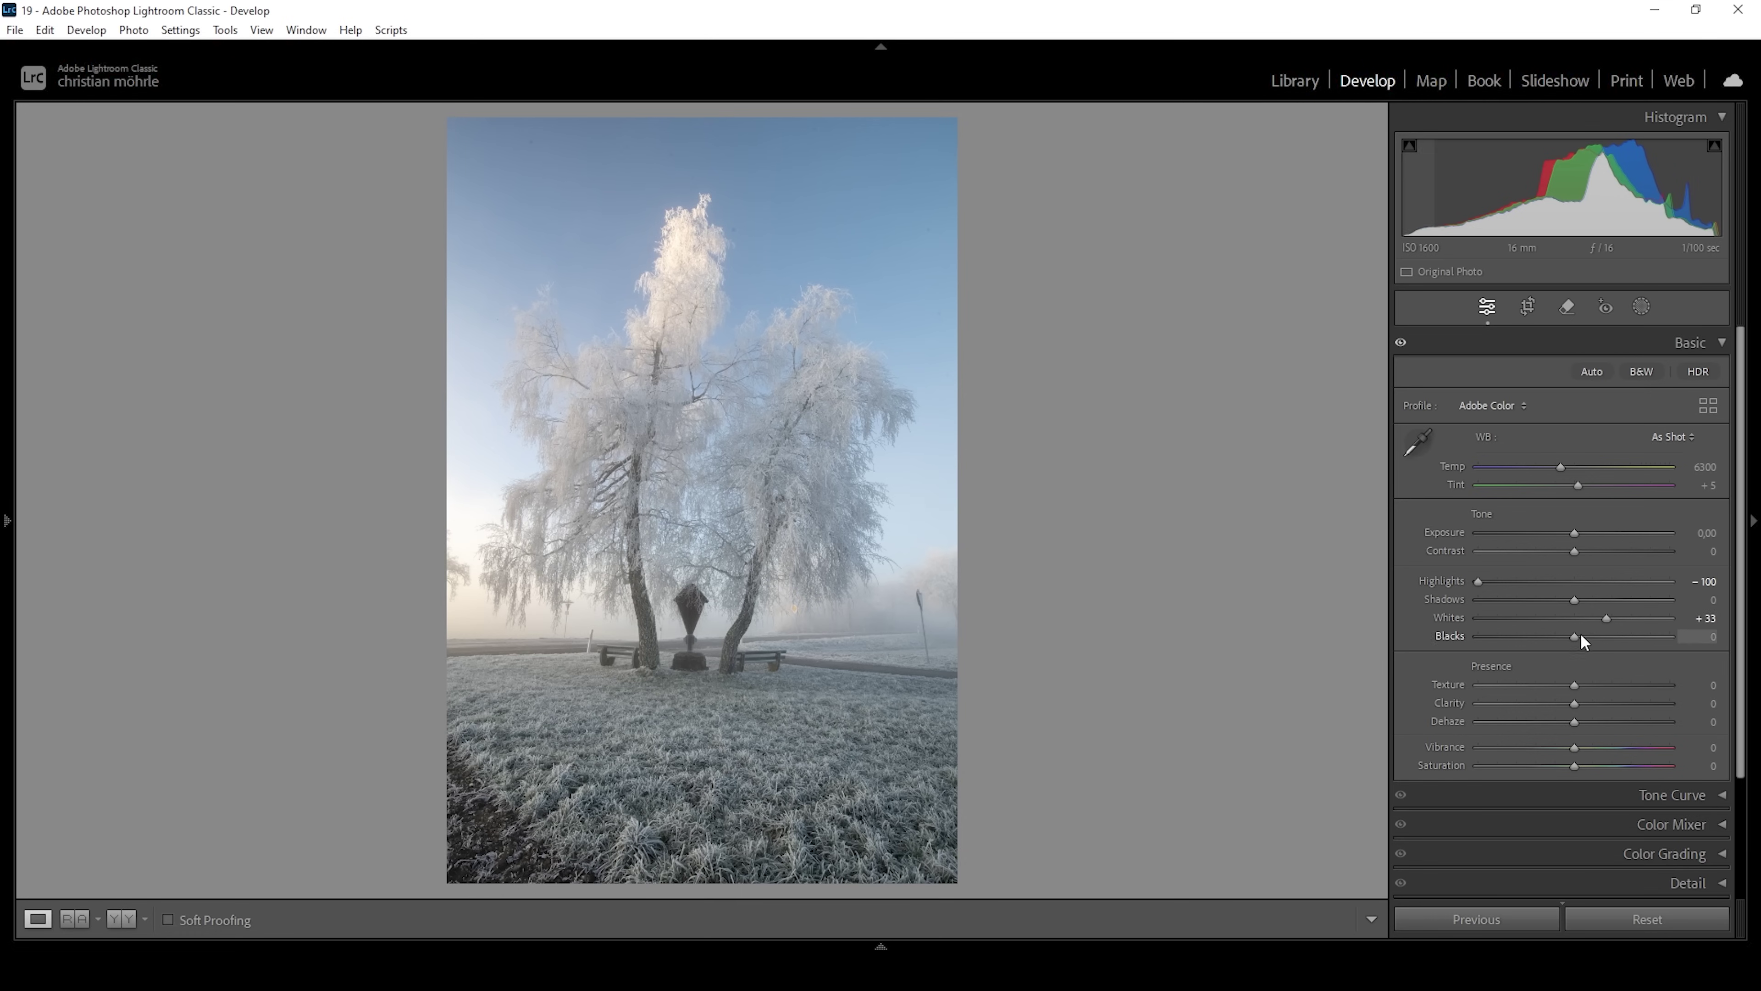
drag(1577, 640, 1589, 644)
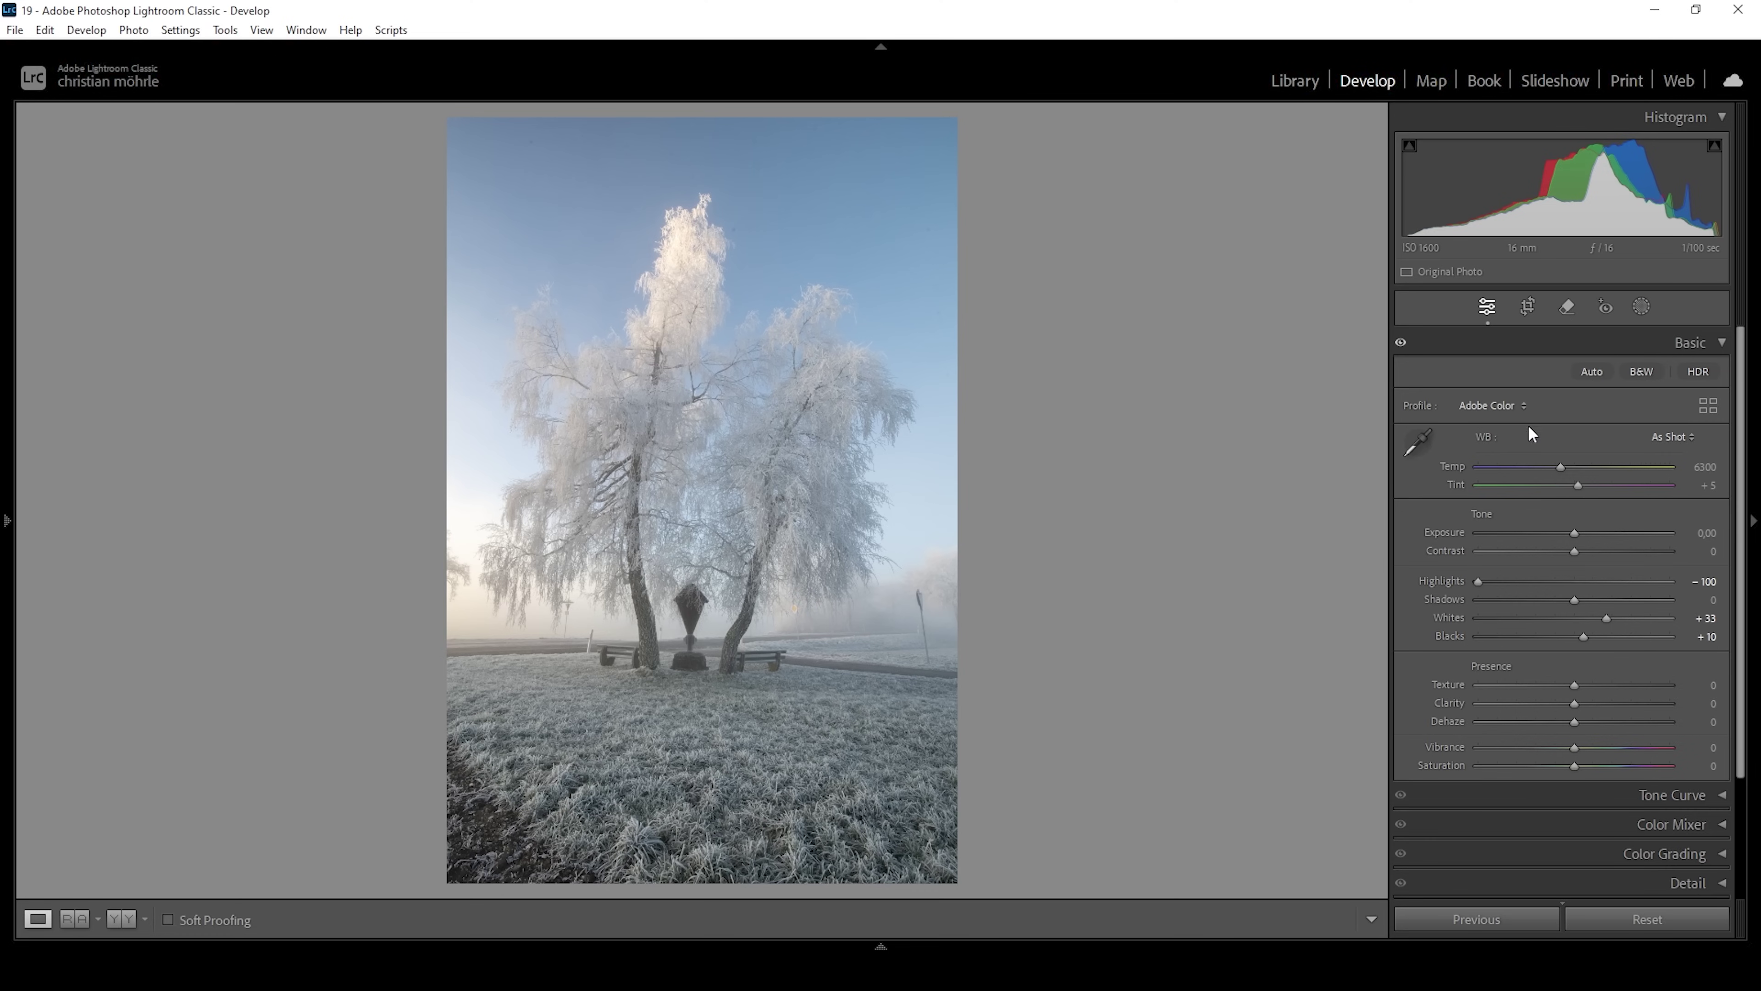
click(1503, 408)
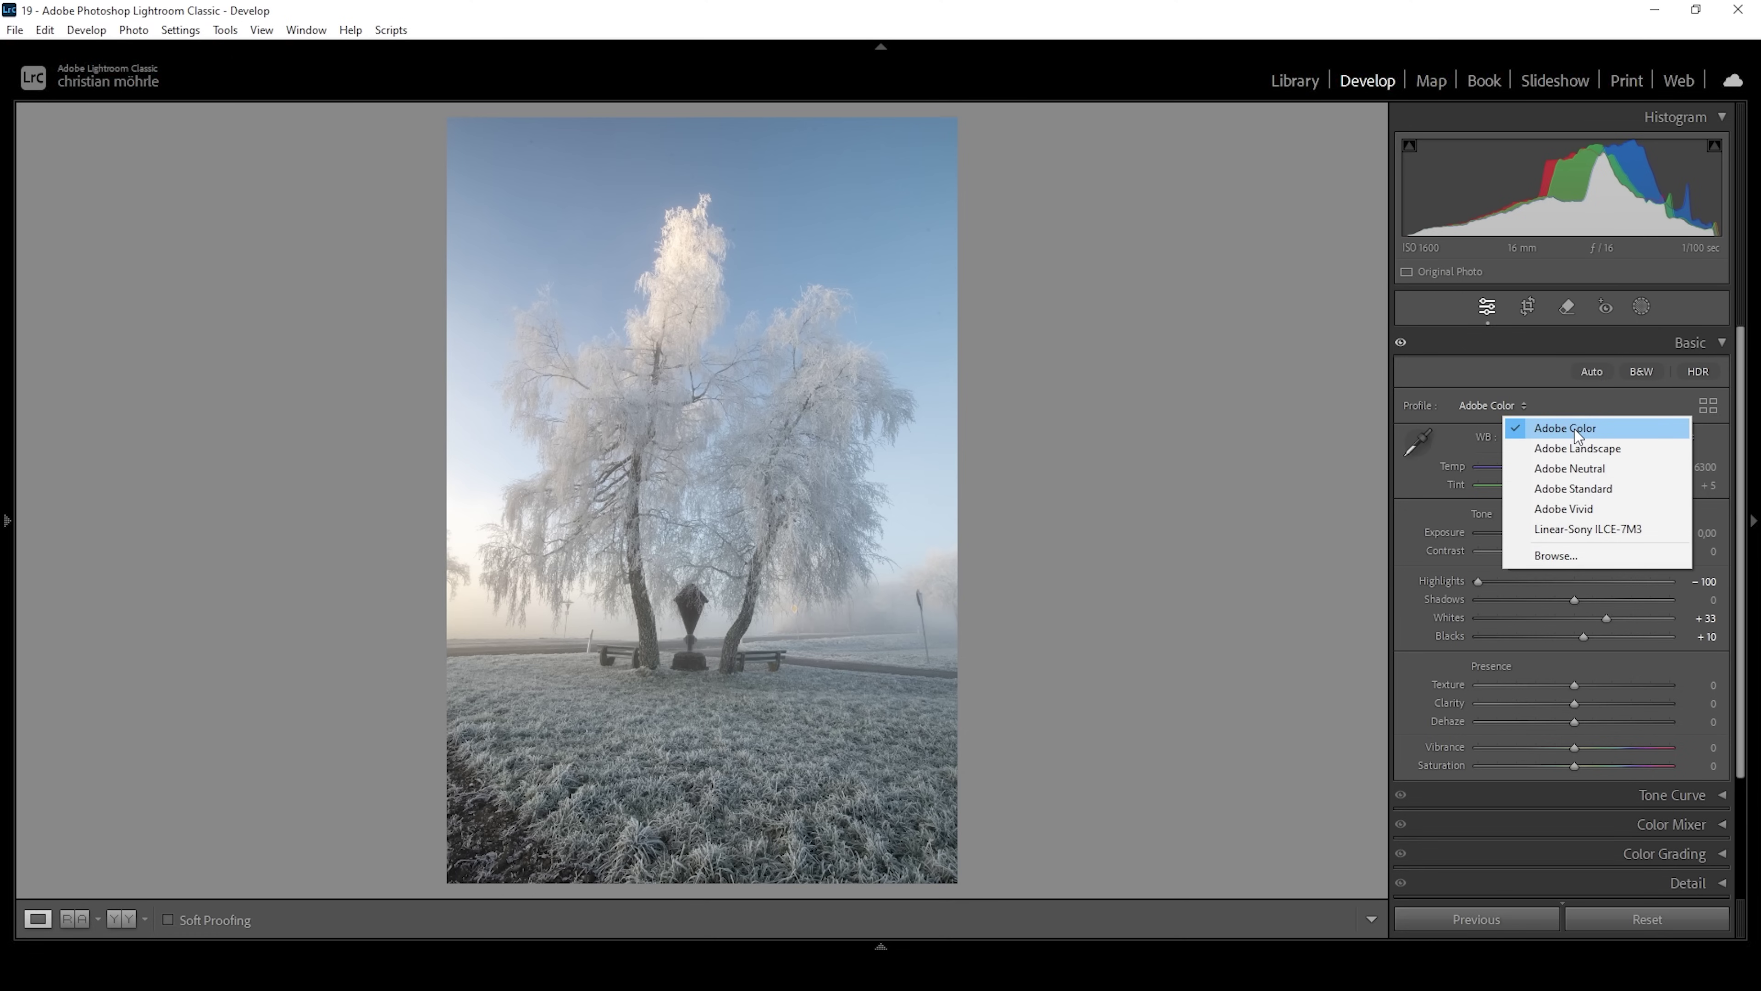
Step: Switch to the Adobe Landscape profile and warm the Temp slider to 6750
click(1574, 450)
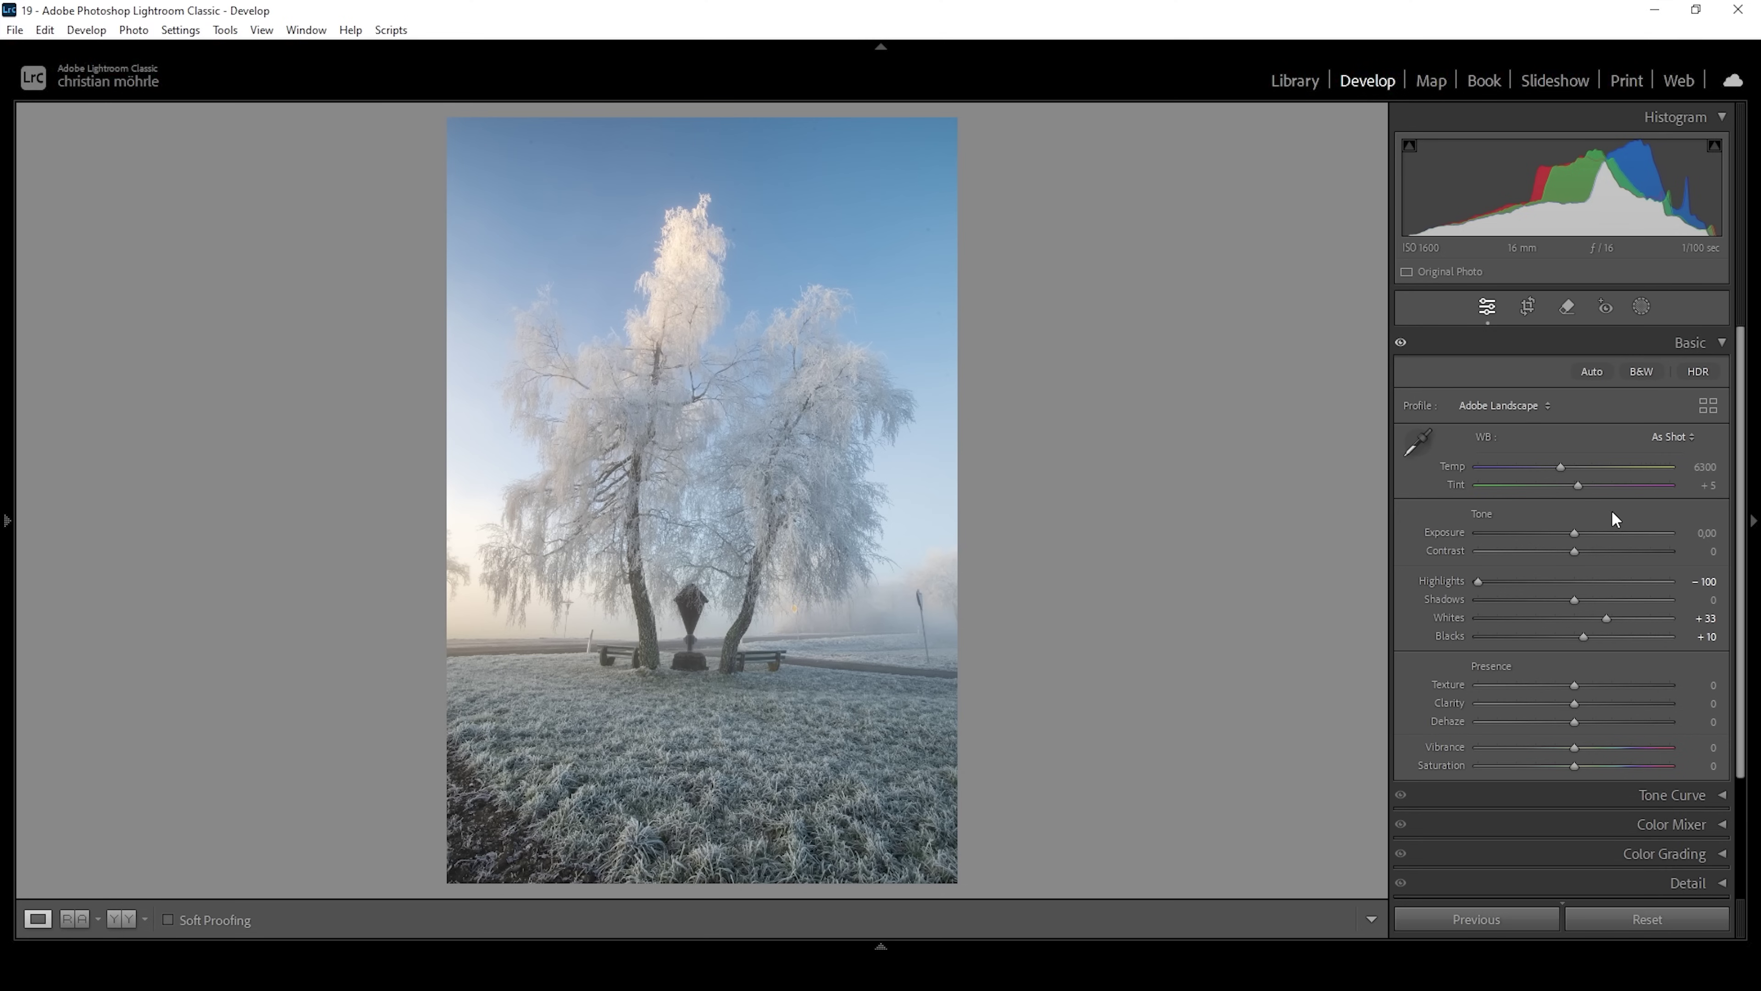
drag(1561, 465, 1571, 472)
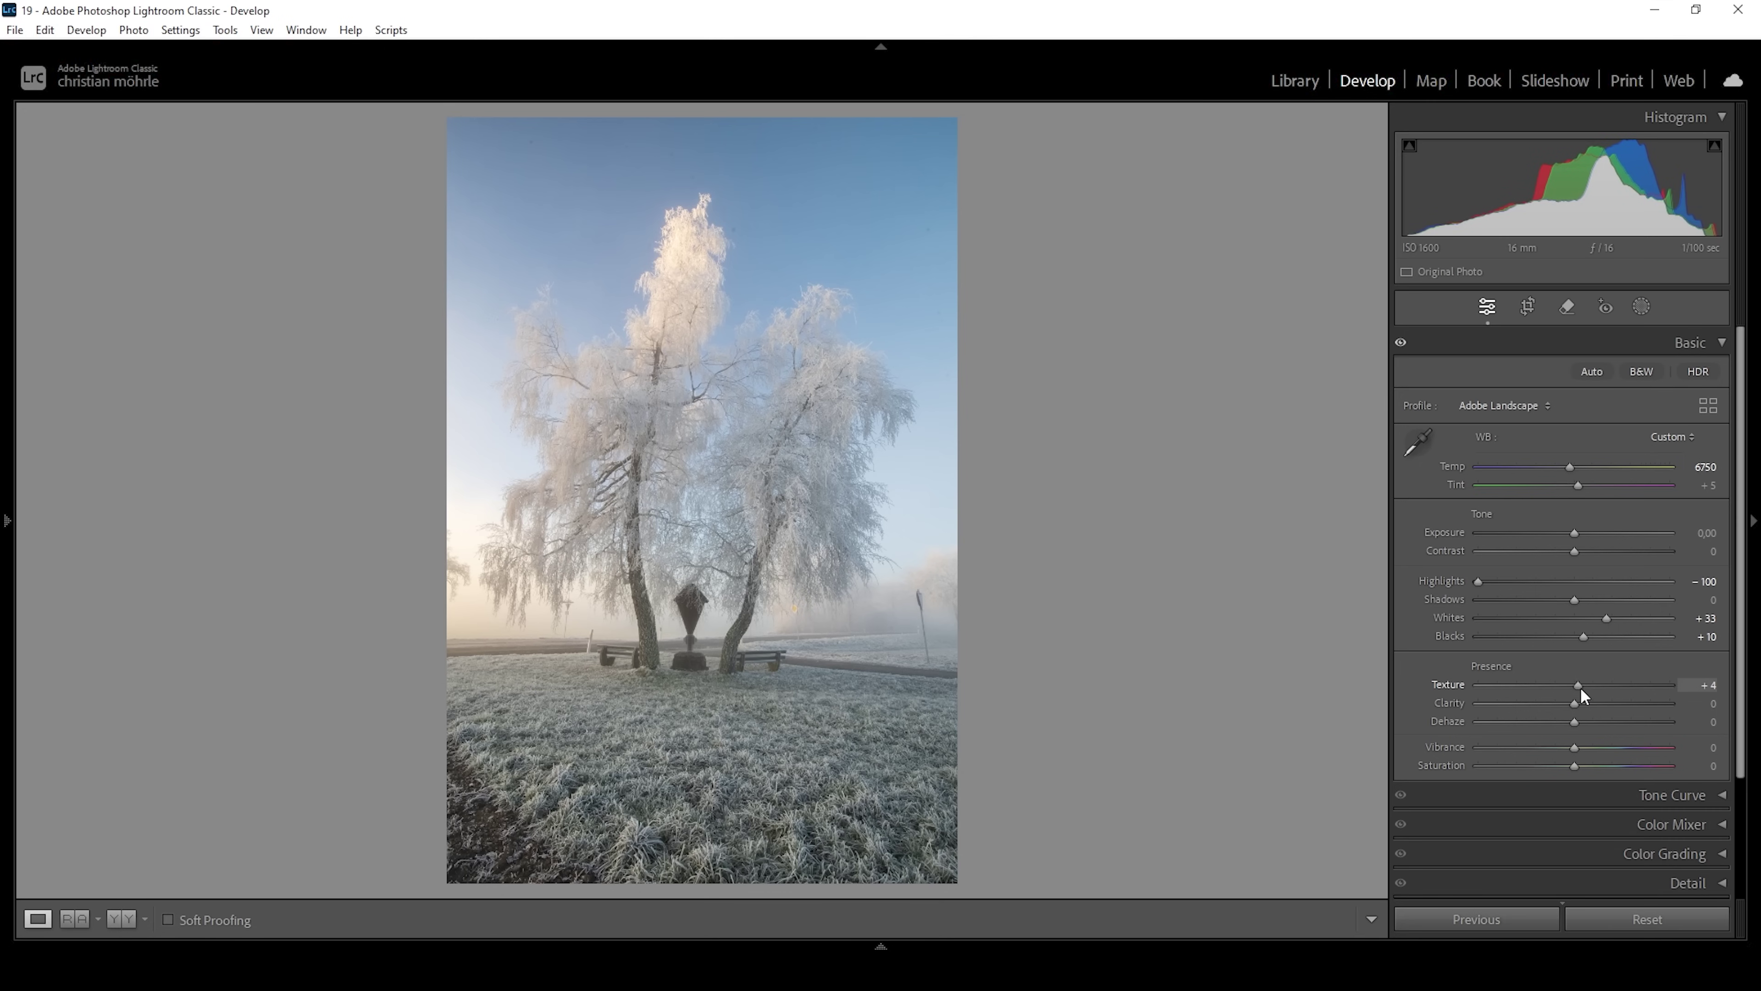
Step: Set Texture +6, Clarity +5, Dehaze +2, Vibrance +9 and show Before/After side by side
drag(1579, 687, 1581, 688)
drag(1573, 705, 1577, 706)
drag(1571, 727, 1574, 727)
drag(1583, 749, 1583, 750)
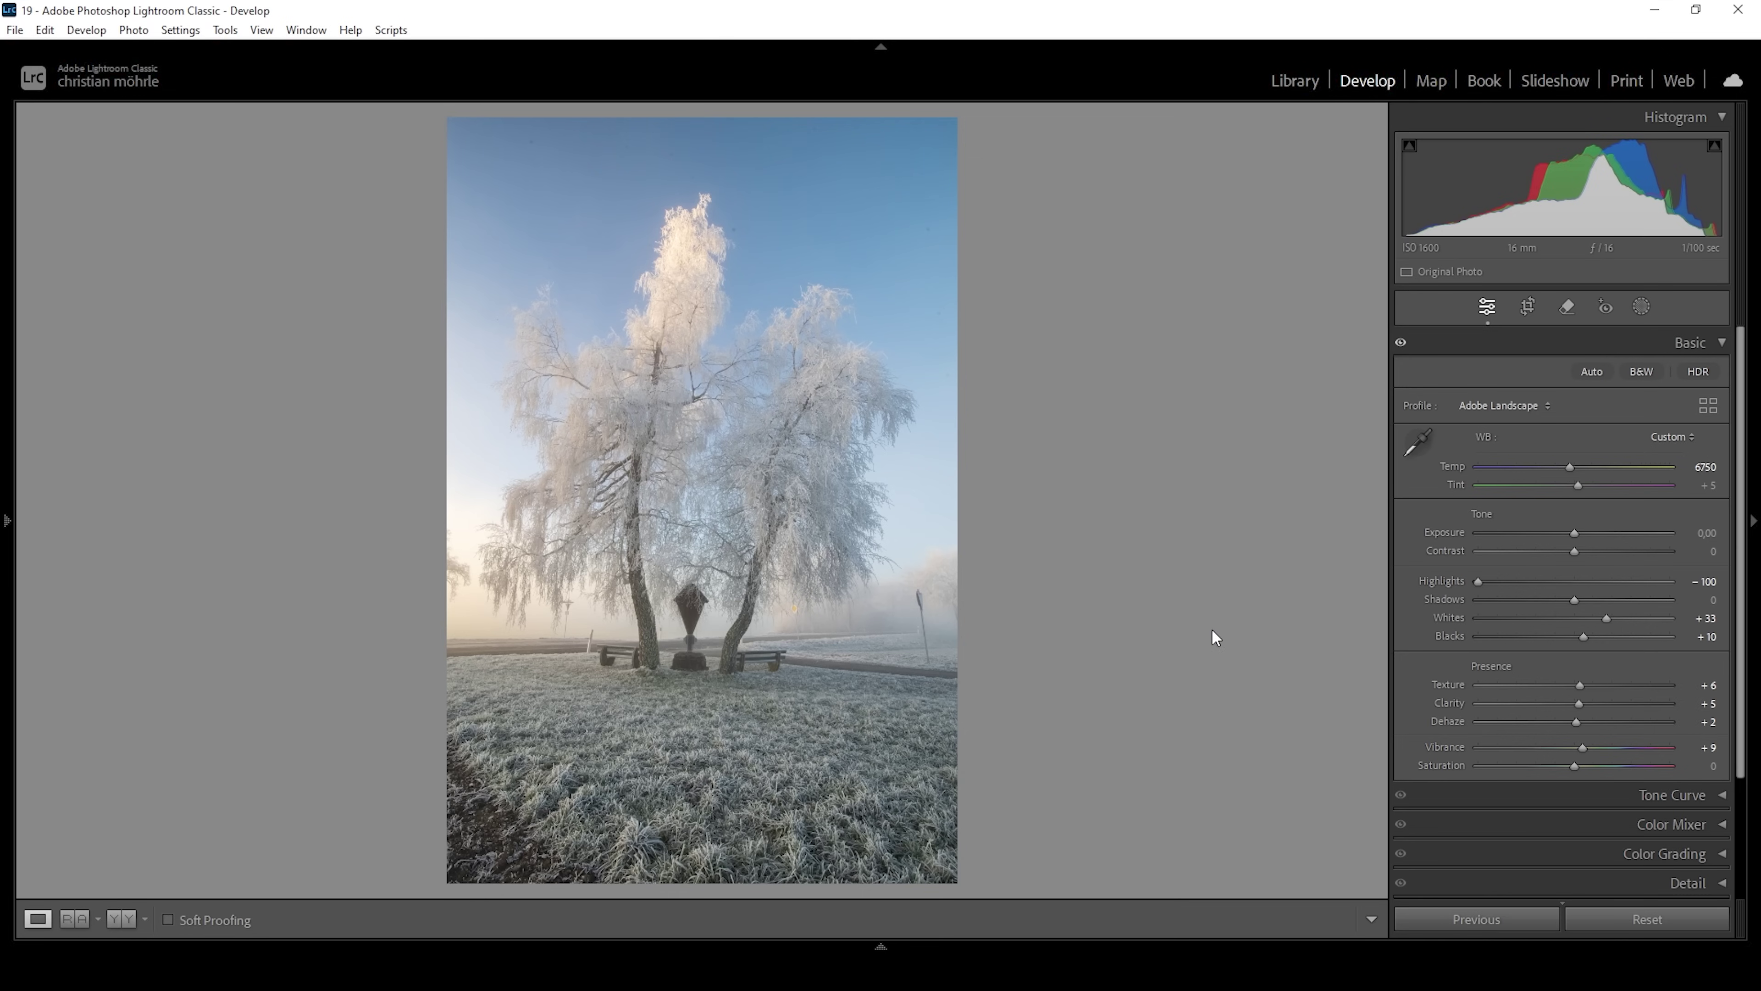
key(y)
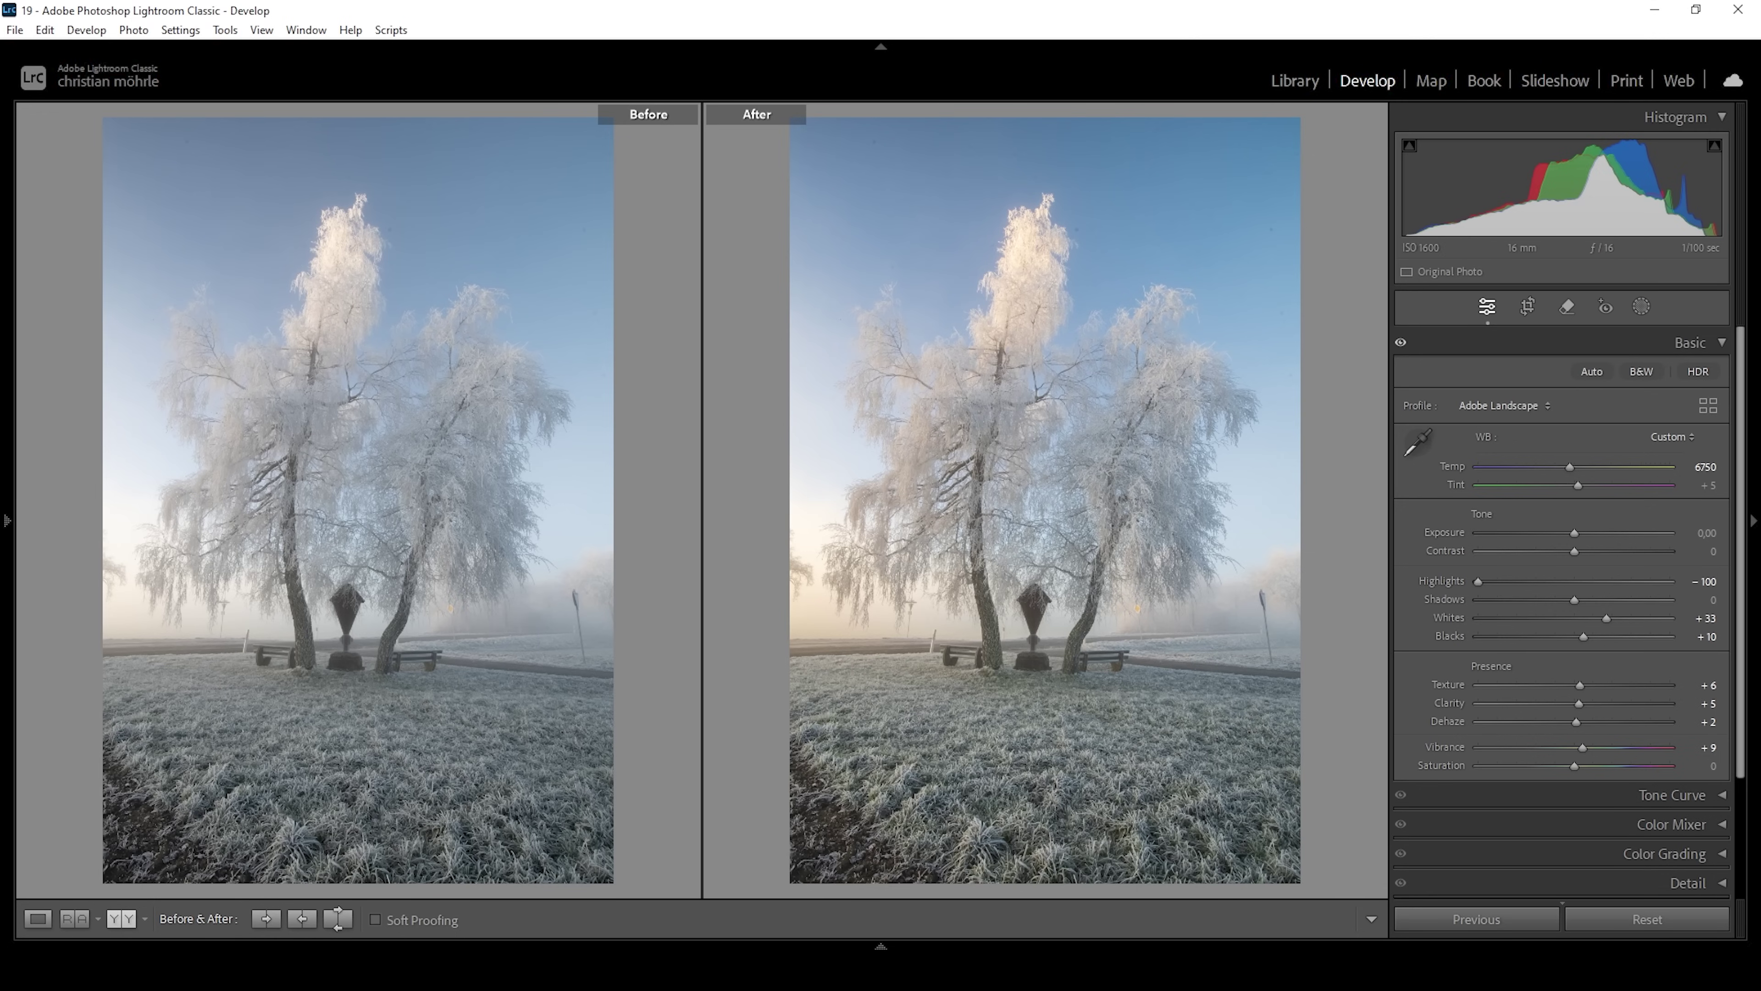
Step: Return to the single Loupe view and bring up the new-mask options
click(38, 919)
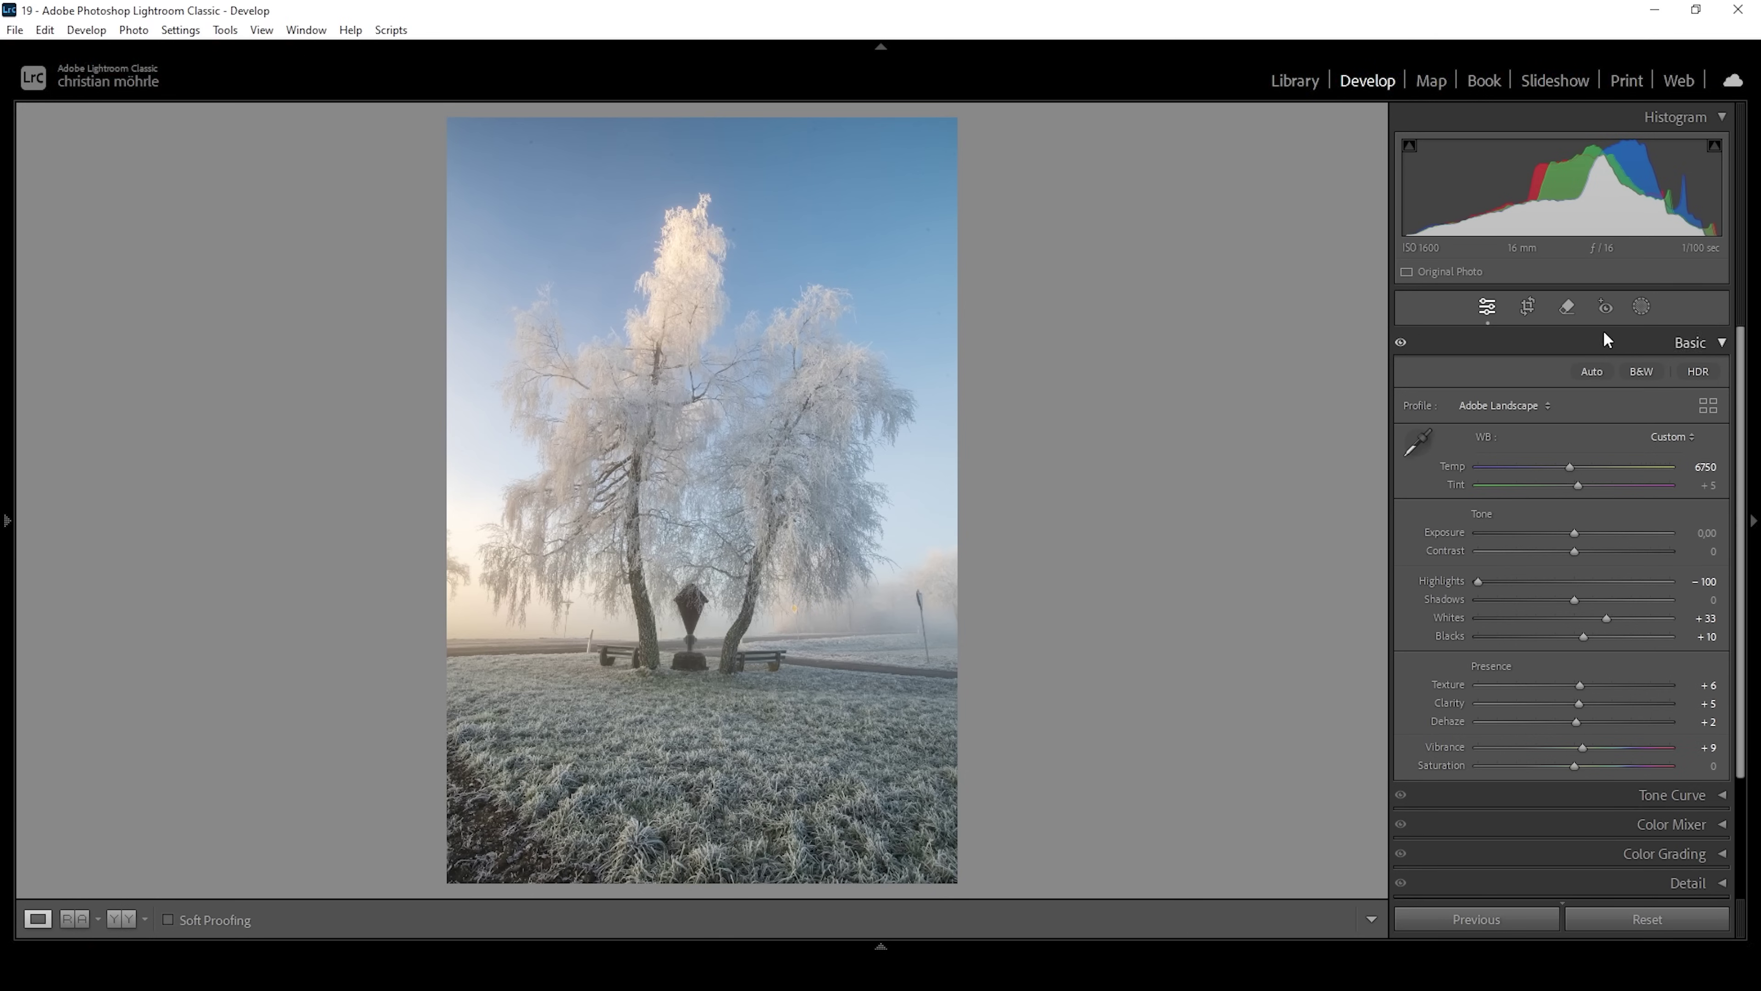
click(1642, 306)
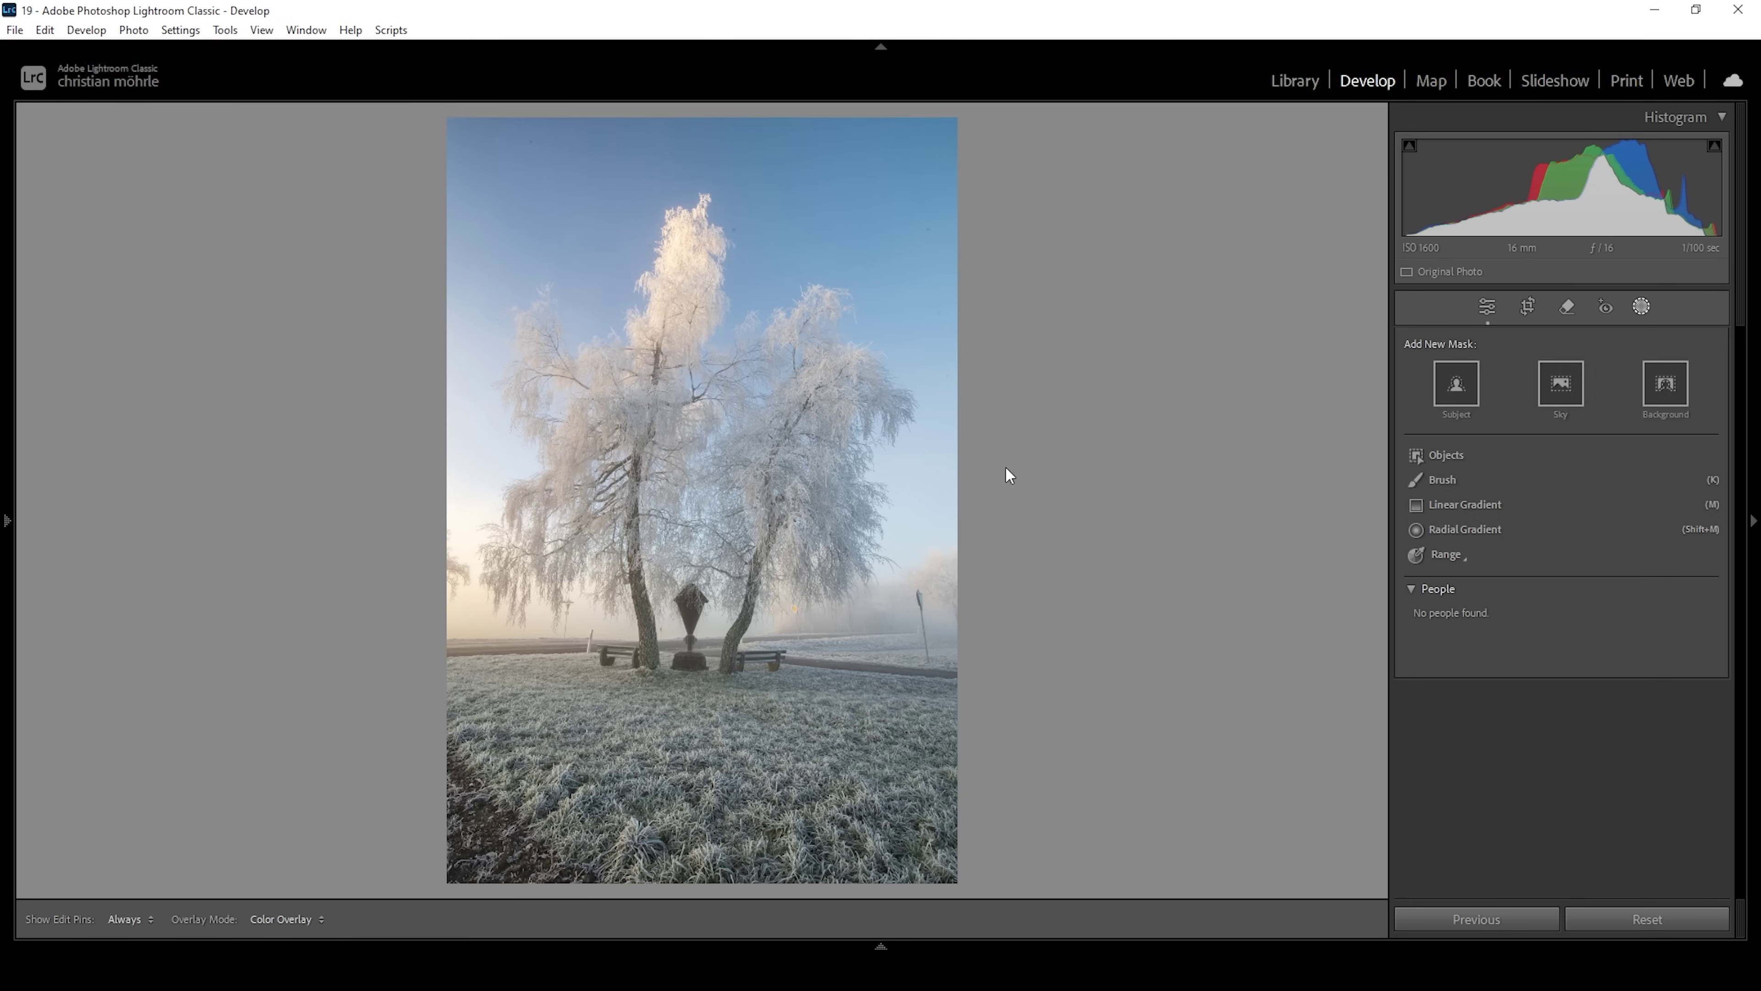
Step: Create a Color Range mask sampled from the blue sky, then choose a subtracting Linear Gradient
click(1453, 559)
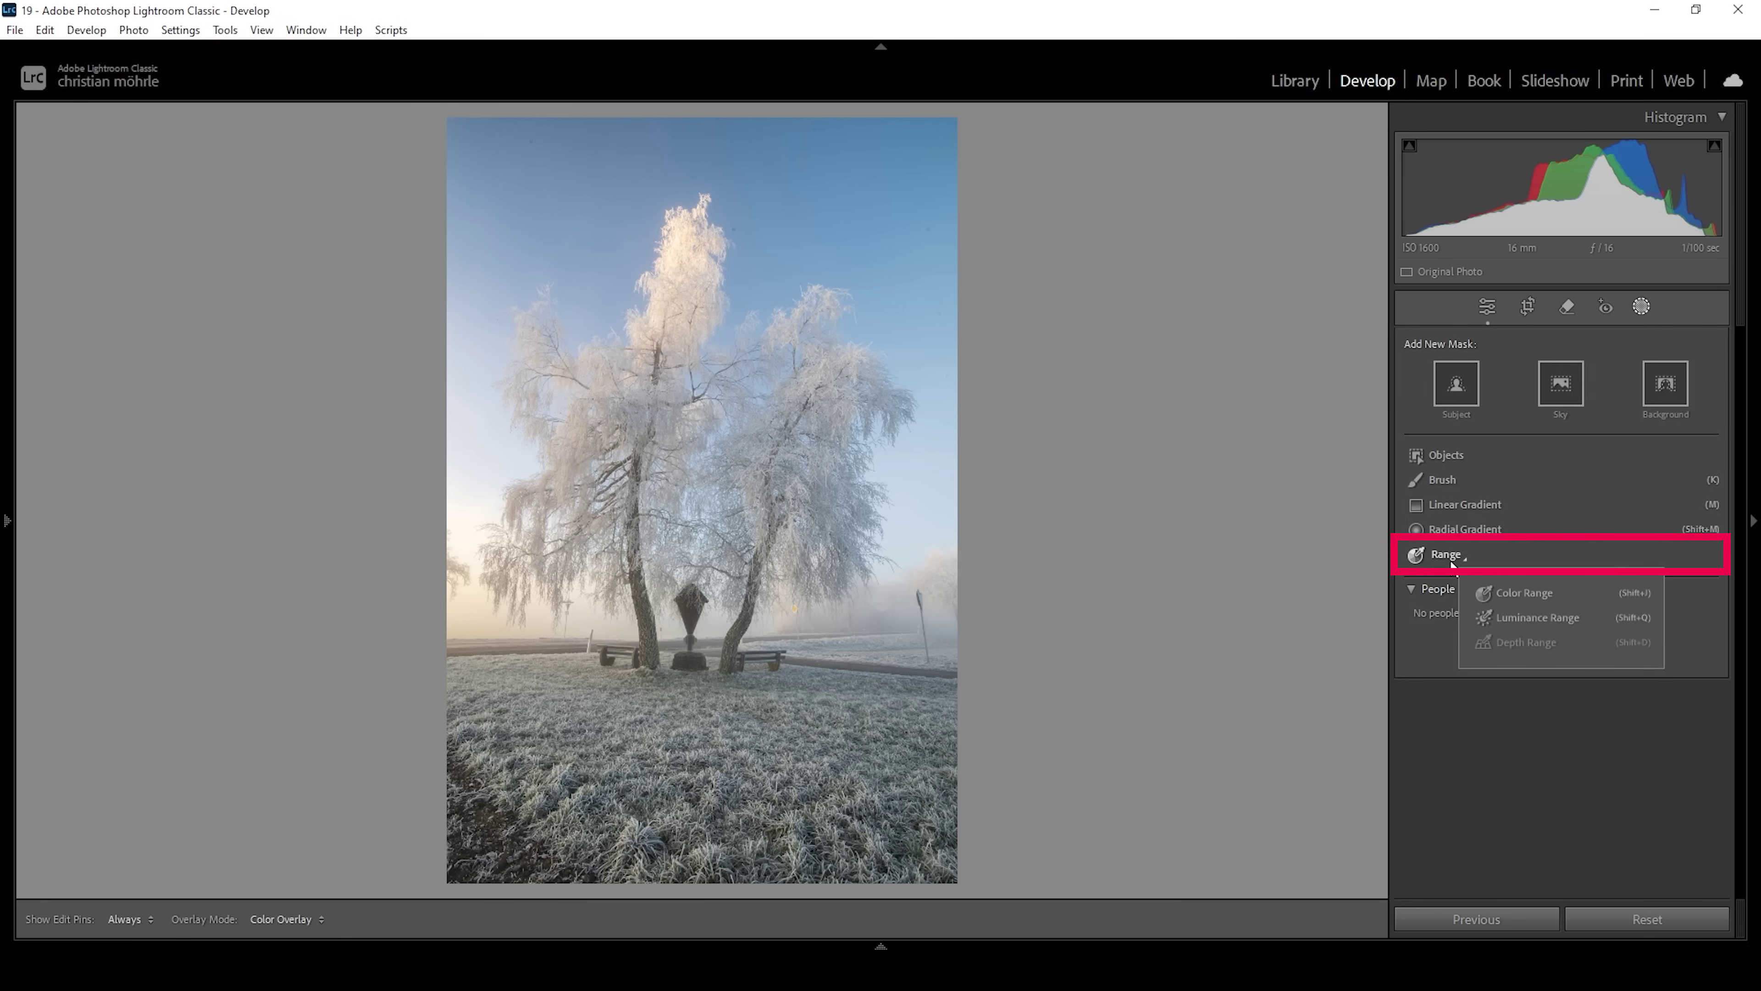
click(1507, 596)
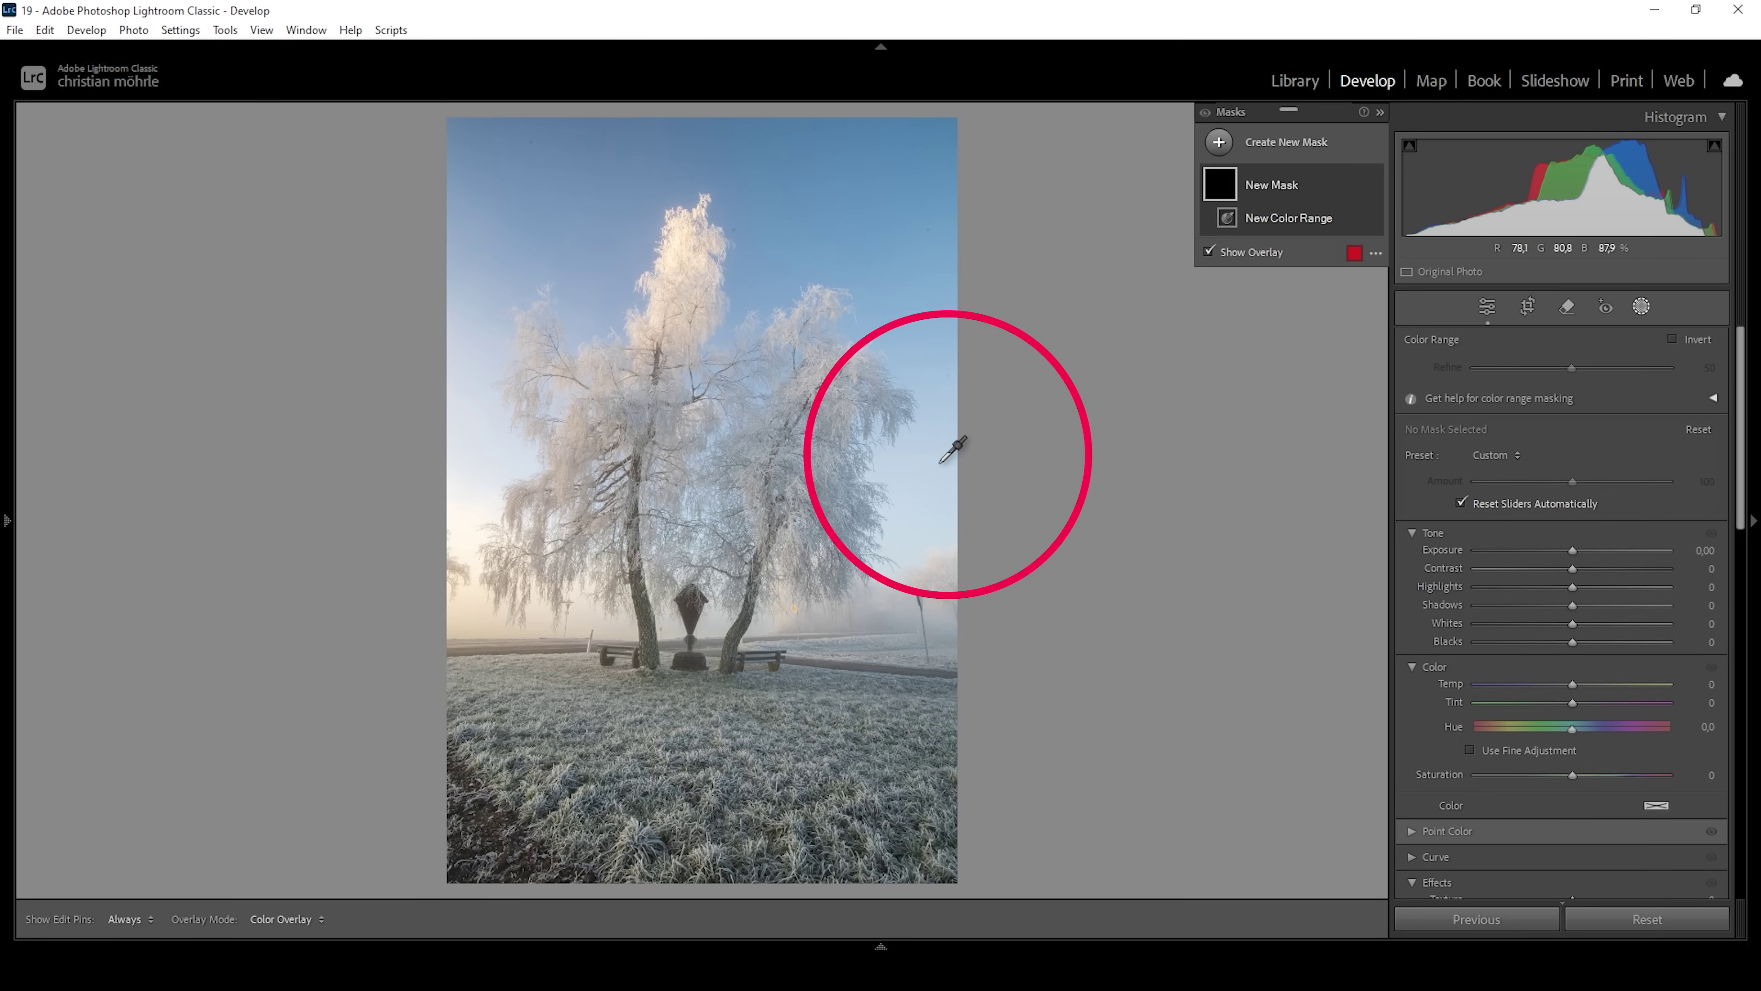
click(940, 447)
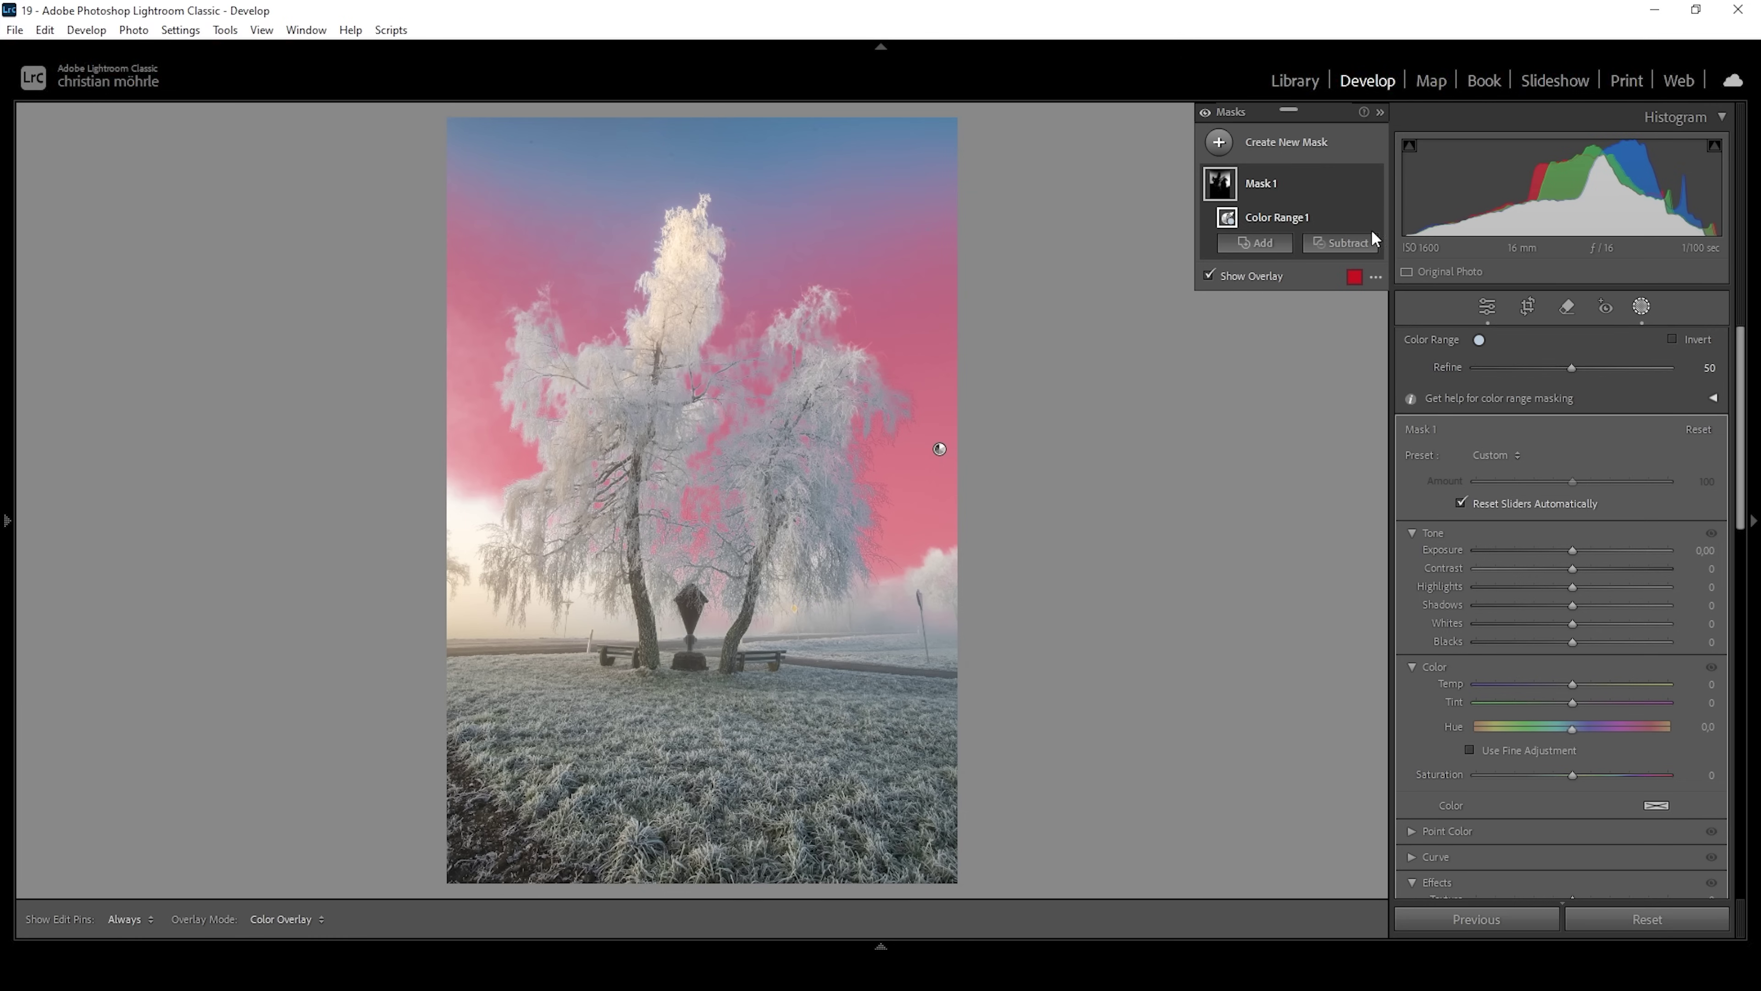
click(1339, 244)
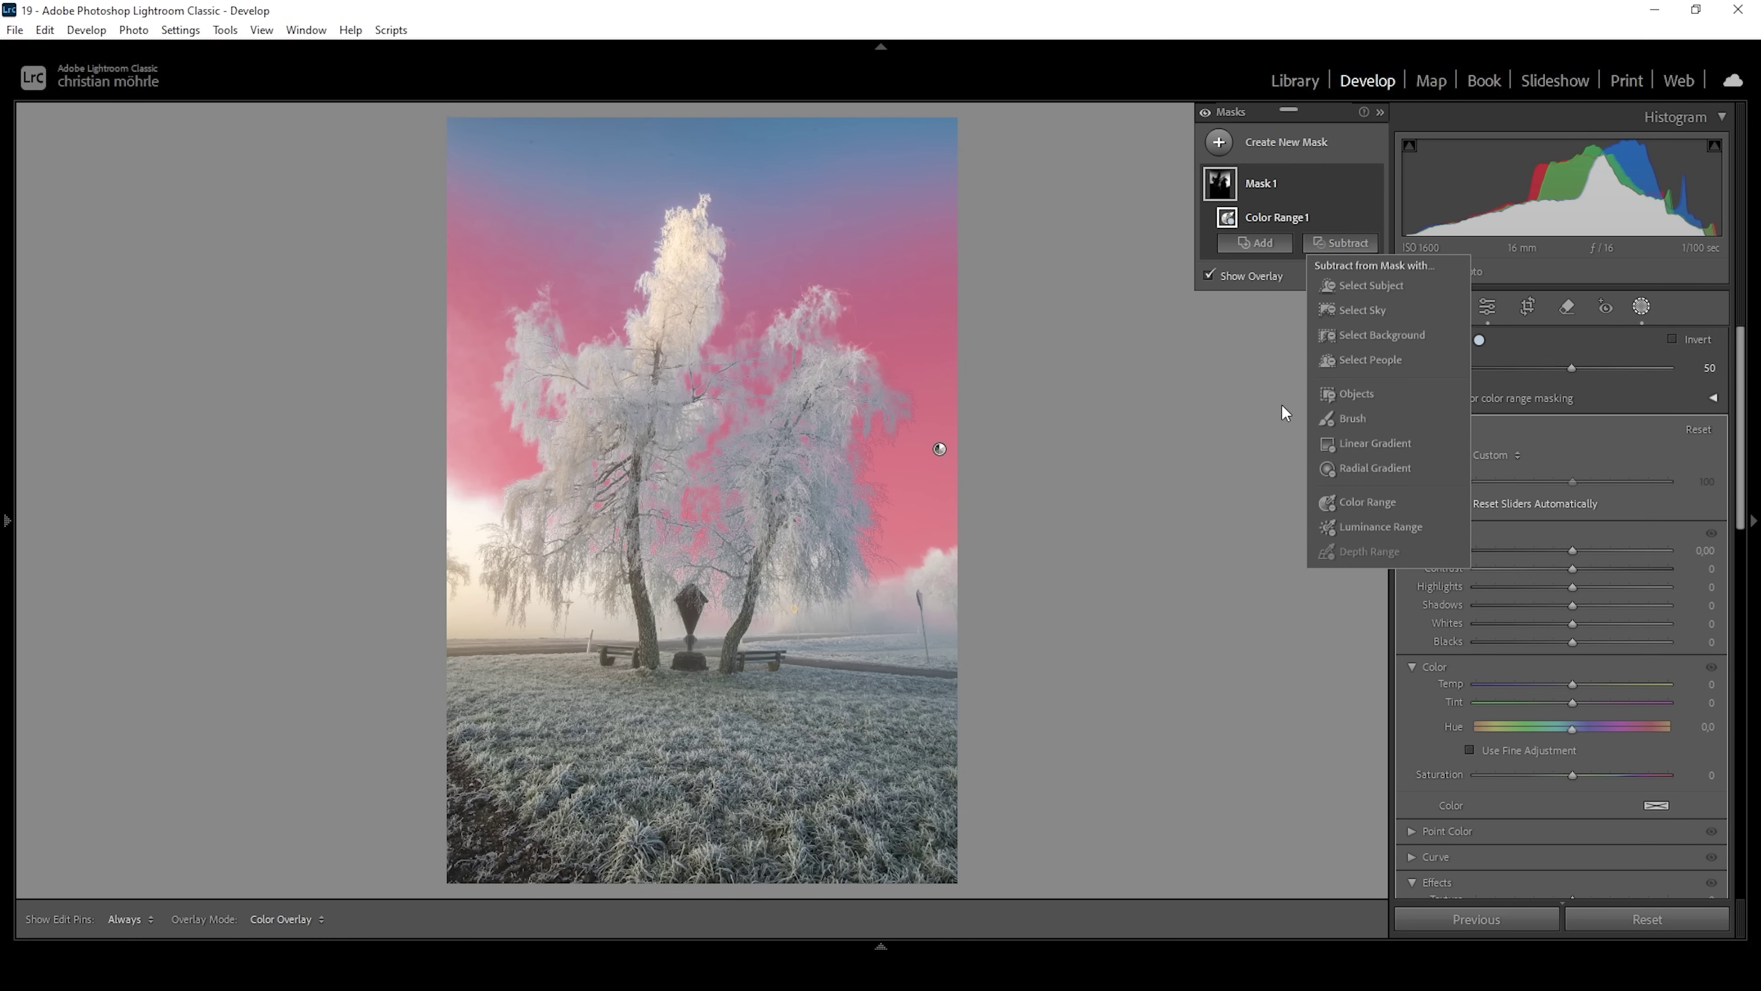
click(1355, 443)
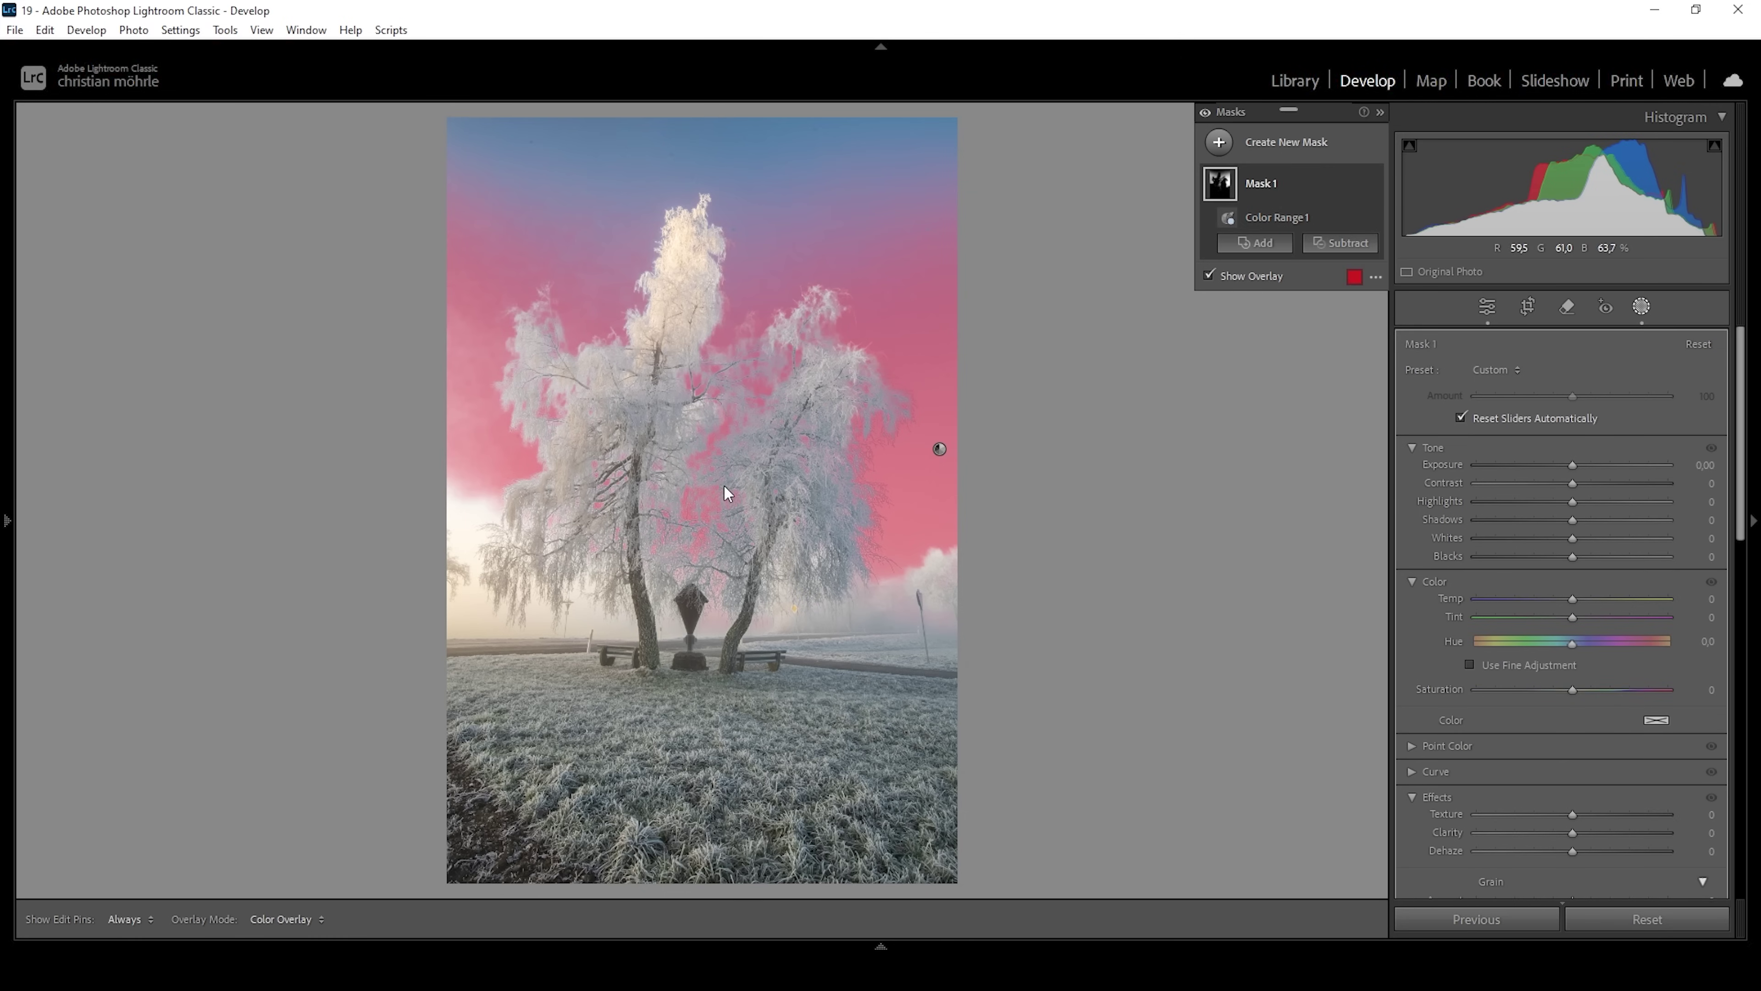
Step: Subtract a linear gradient over the left sky and set Mask 1 Exposure to -0.57
drag(648, 487, 945, 474)
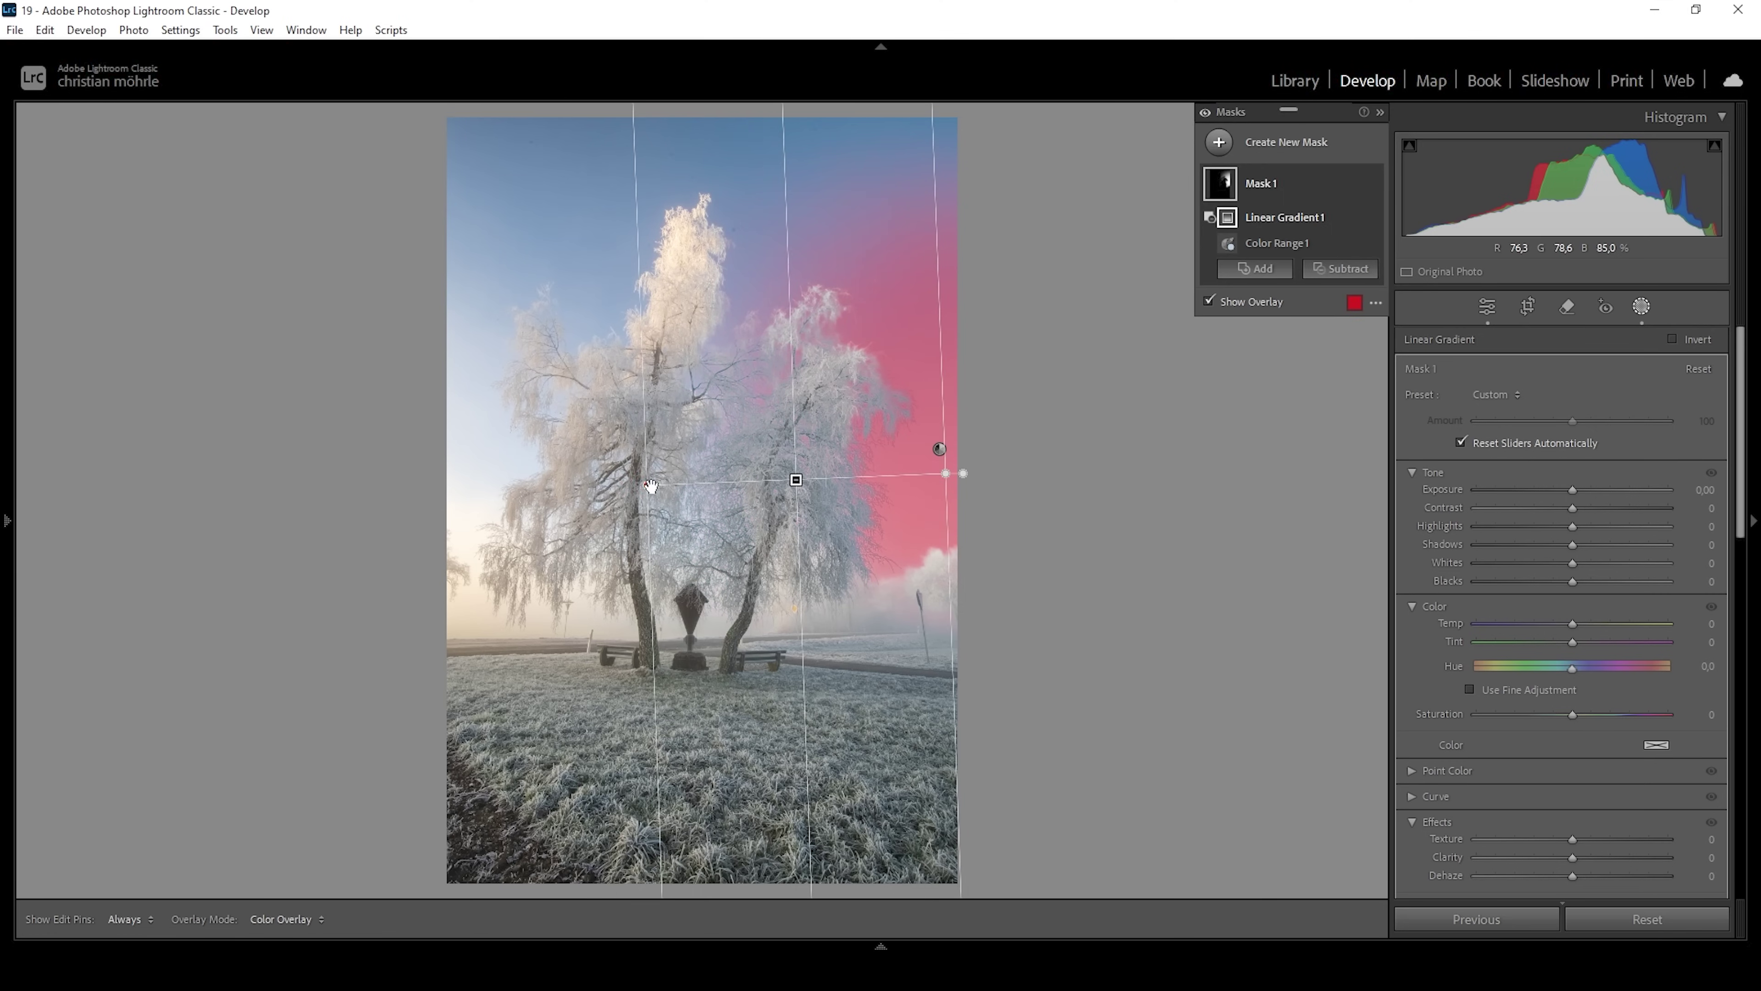
drag(649, 498, 593, 501)
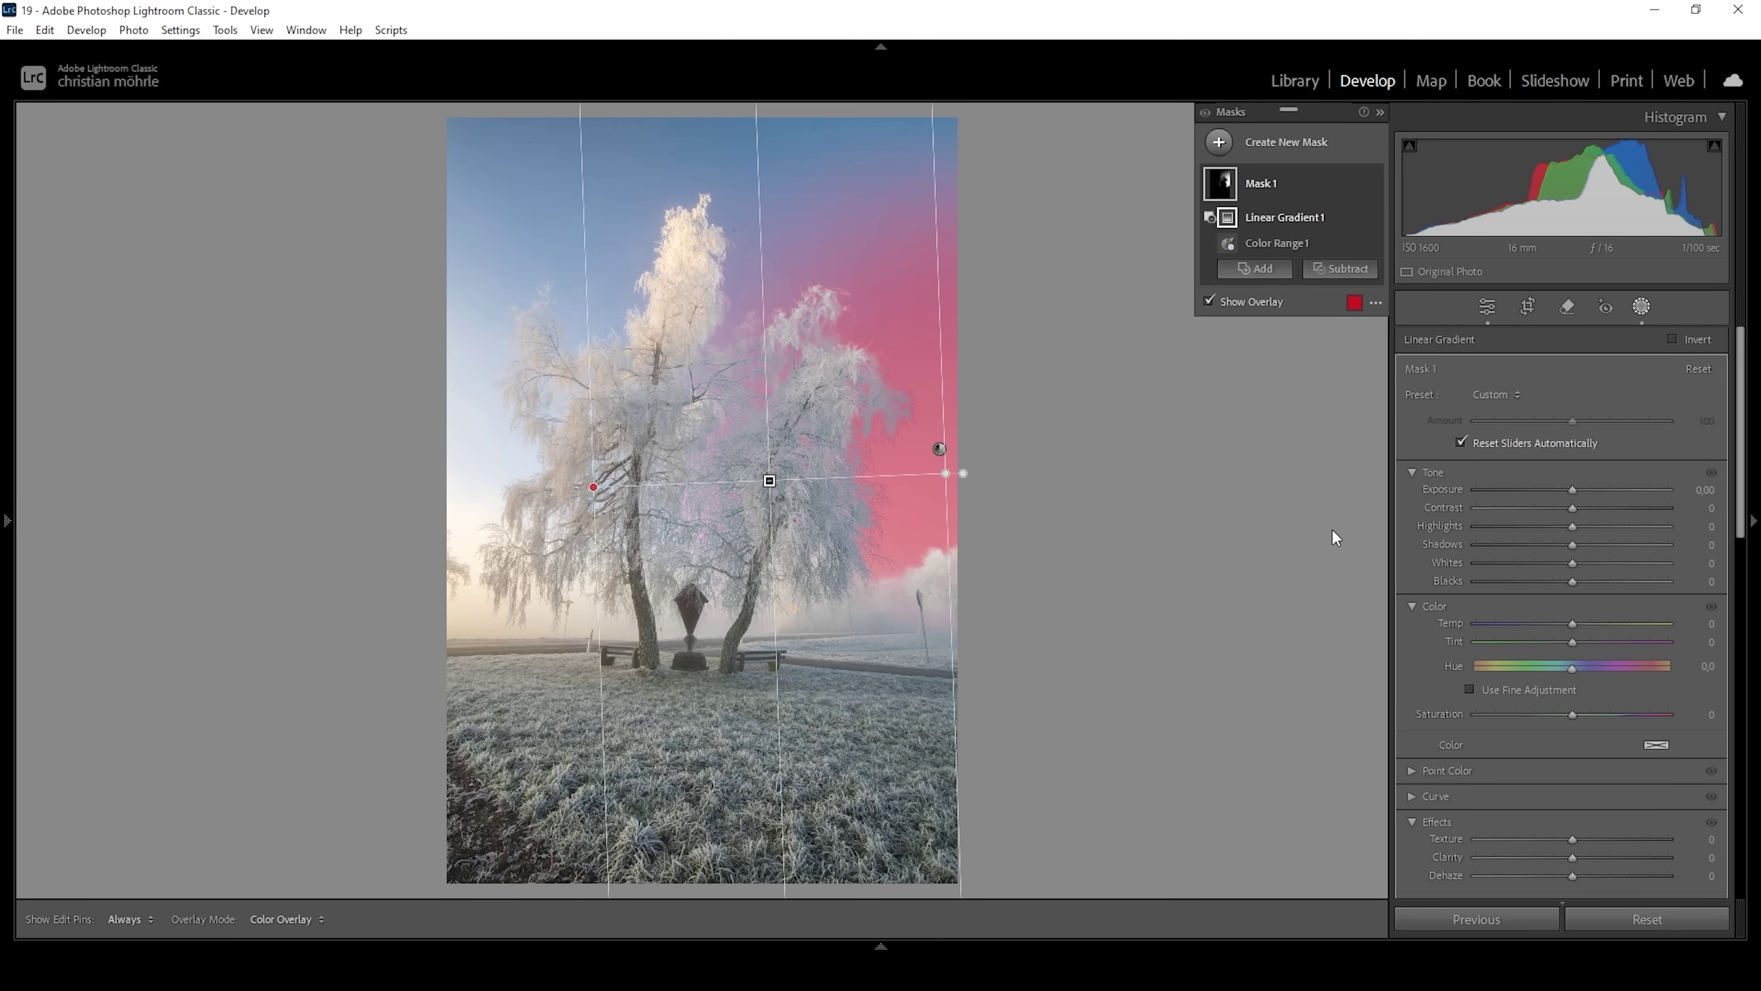
drag(1574, 489, 1556, 489)
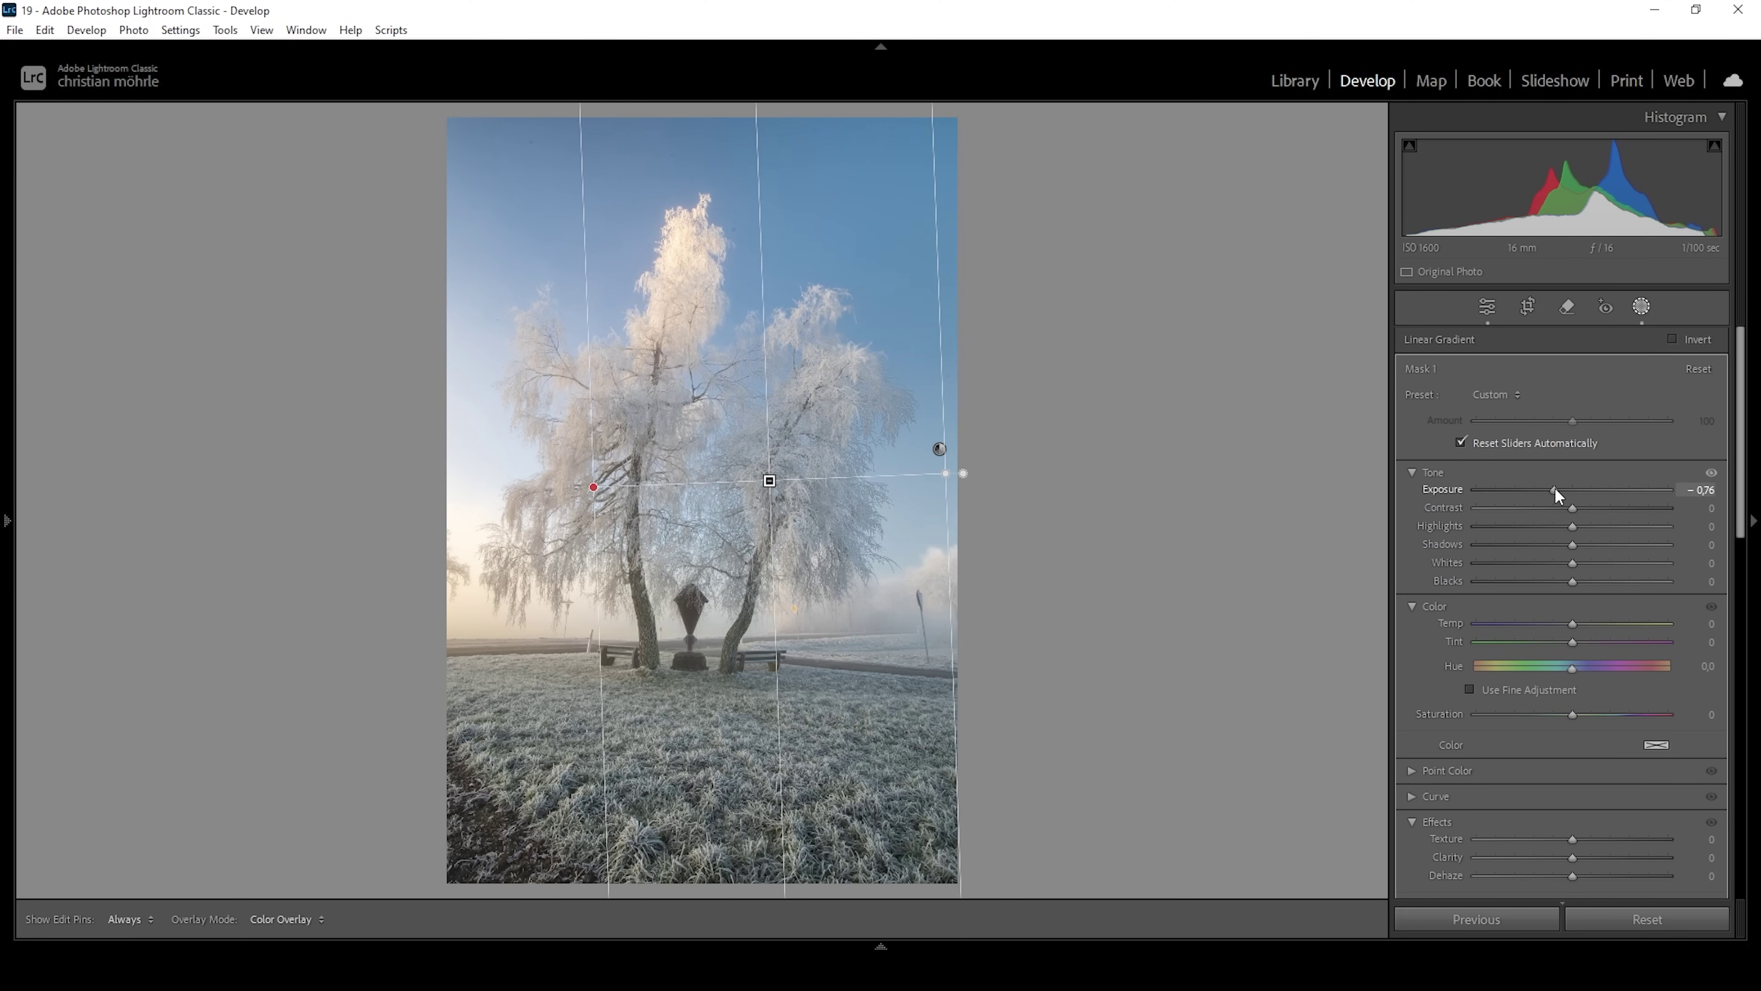
drag(1555, 487, 1553, 489)
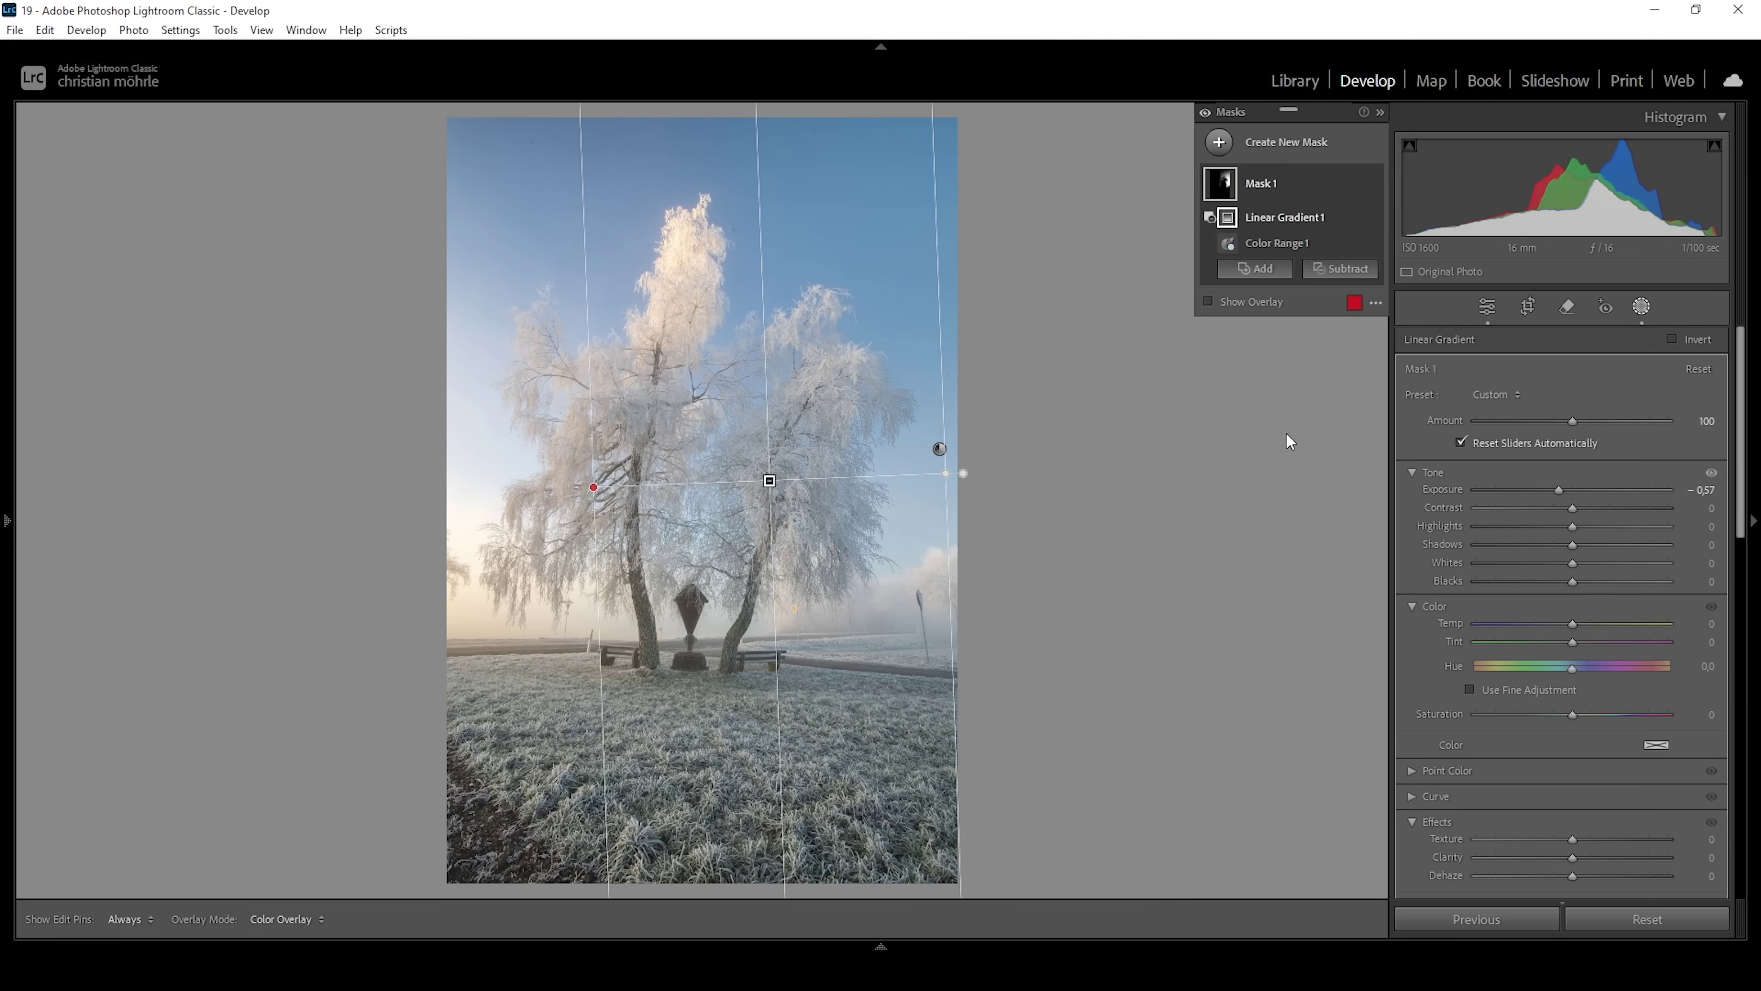
Step: Toggle Mask 1 off and on to compare, then start a new Color Range mask
mouse_move(1373, 184)
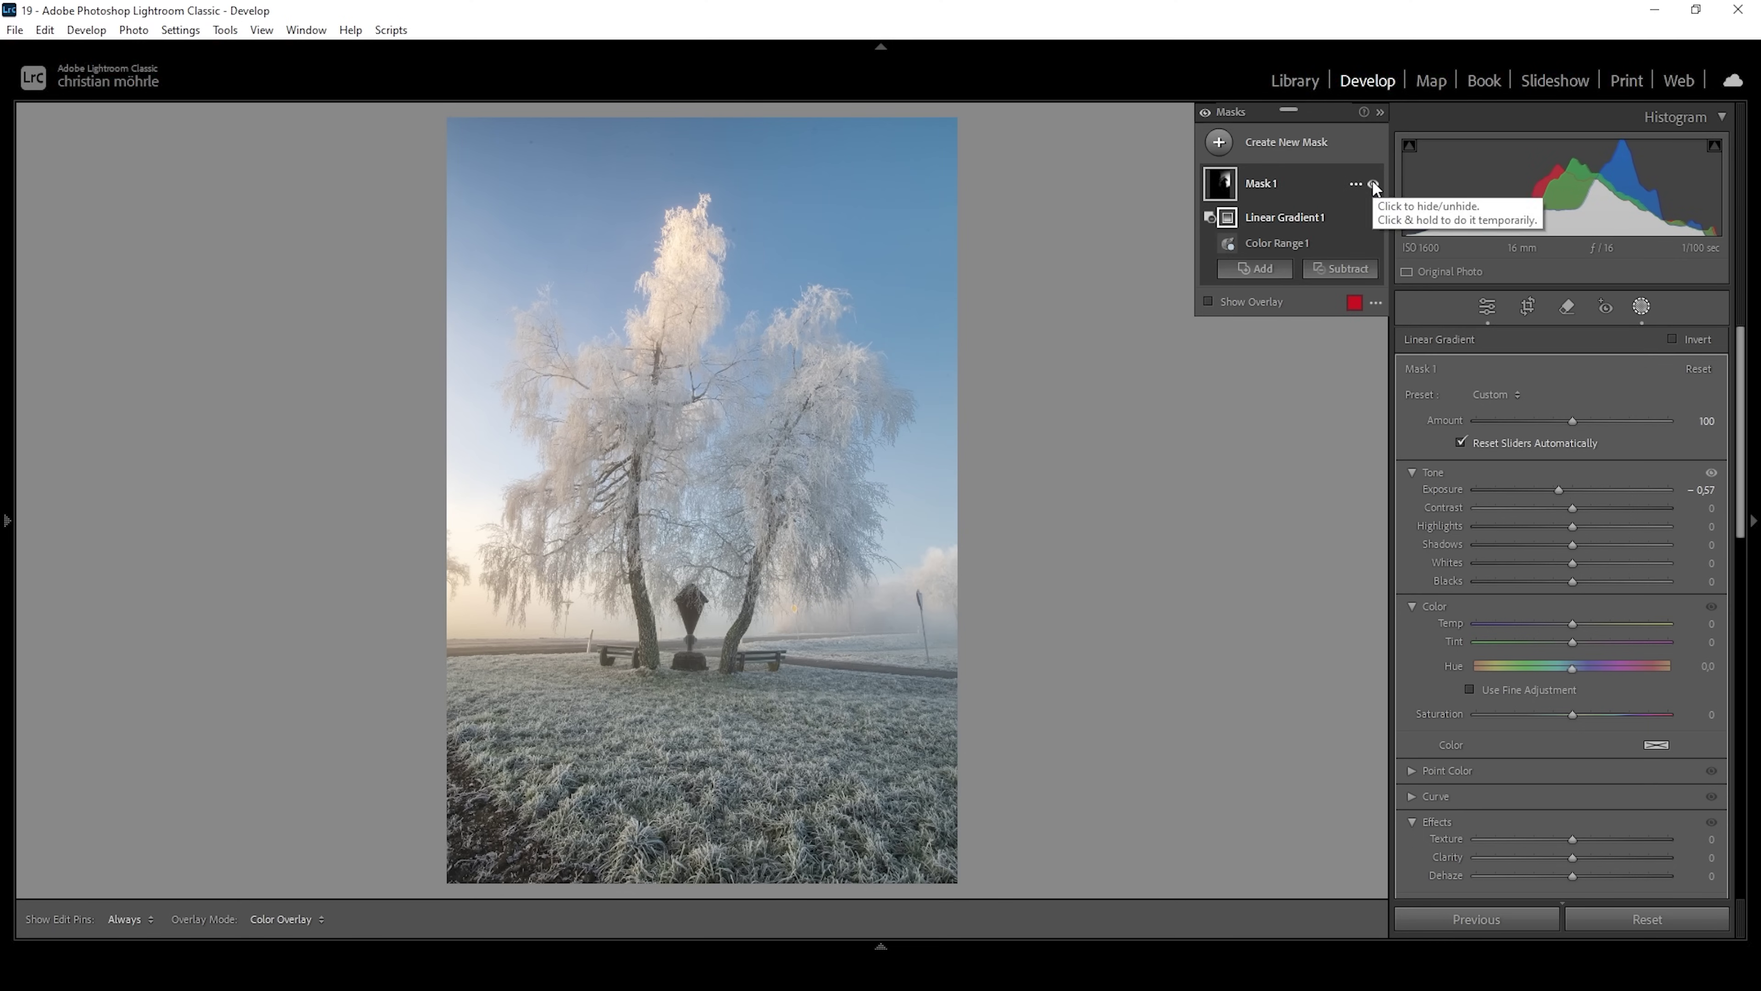
click(1373, 184)
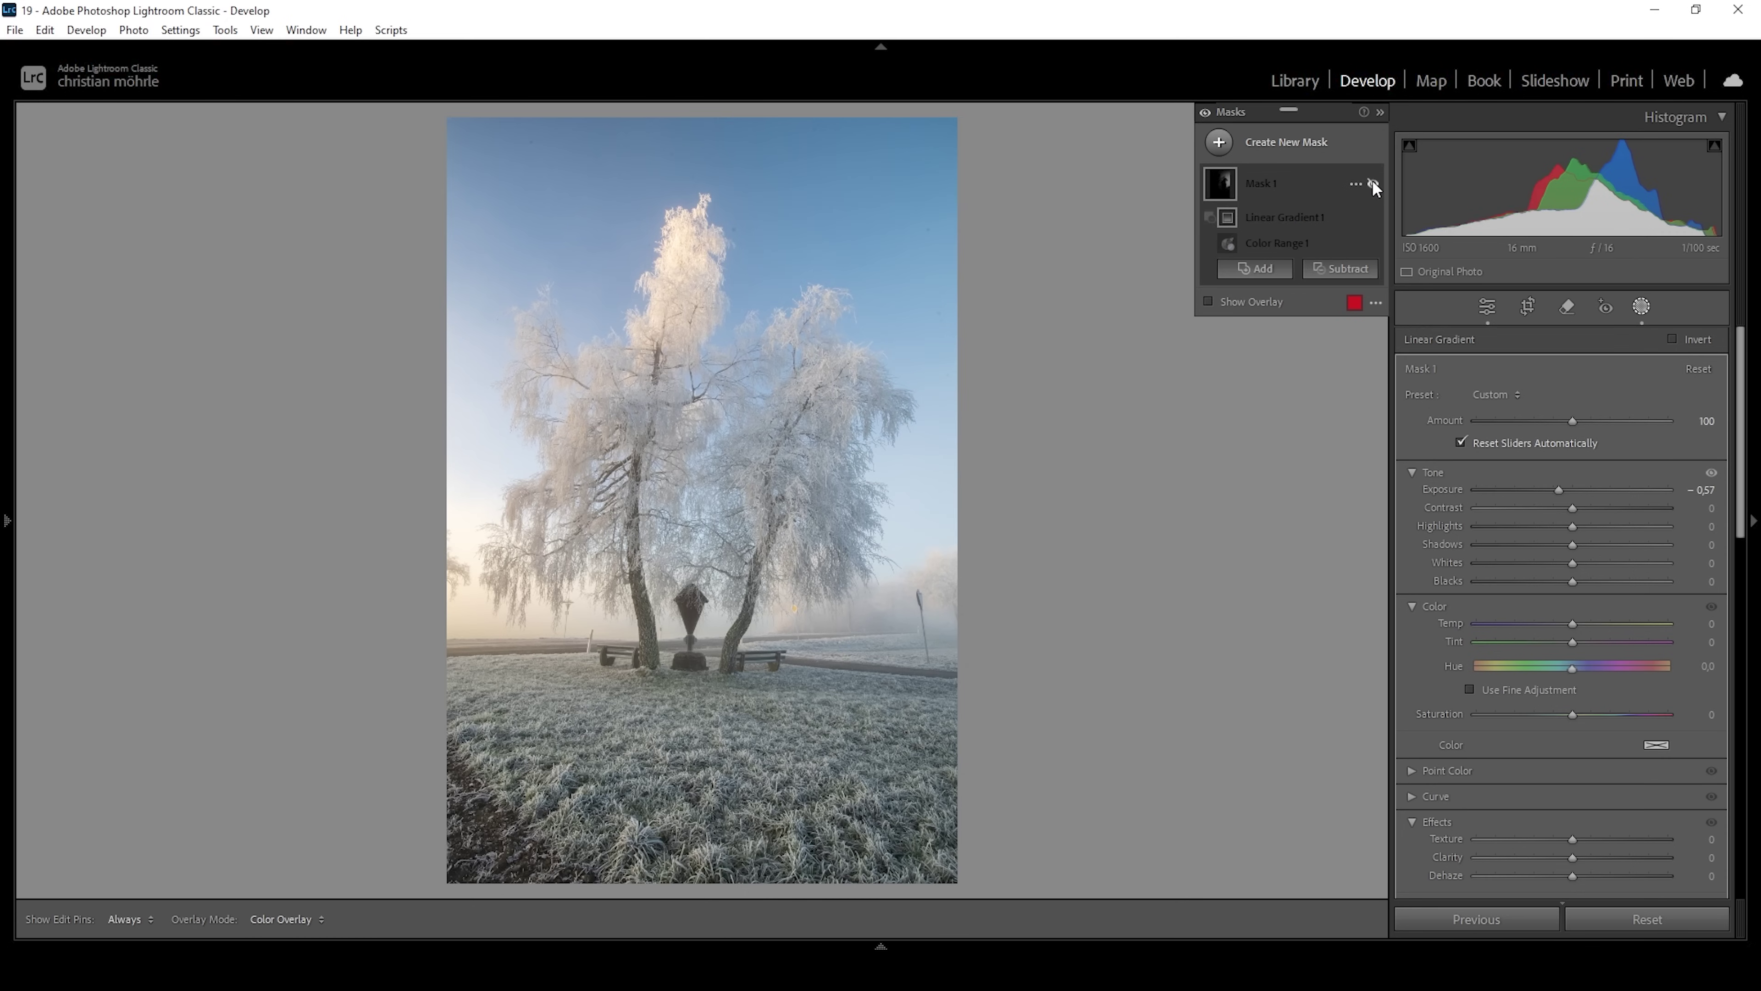
click(1373, 184)
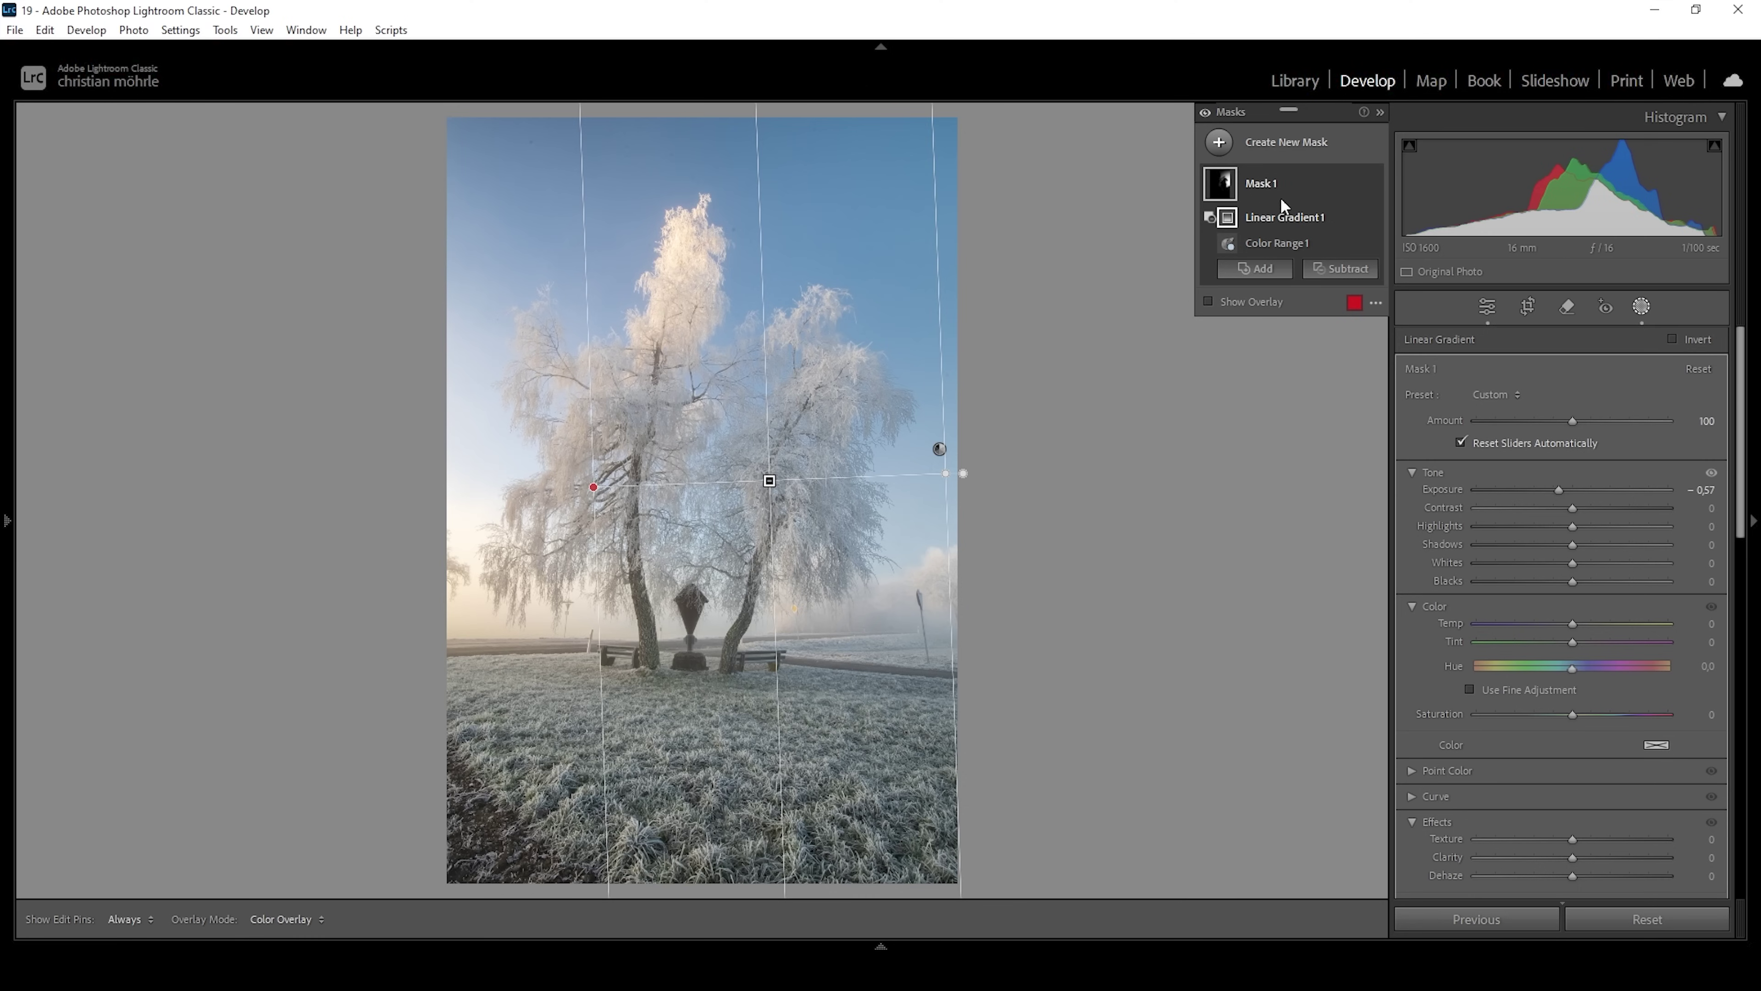
click(1215, 143)
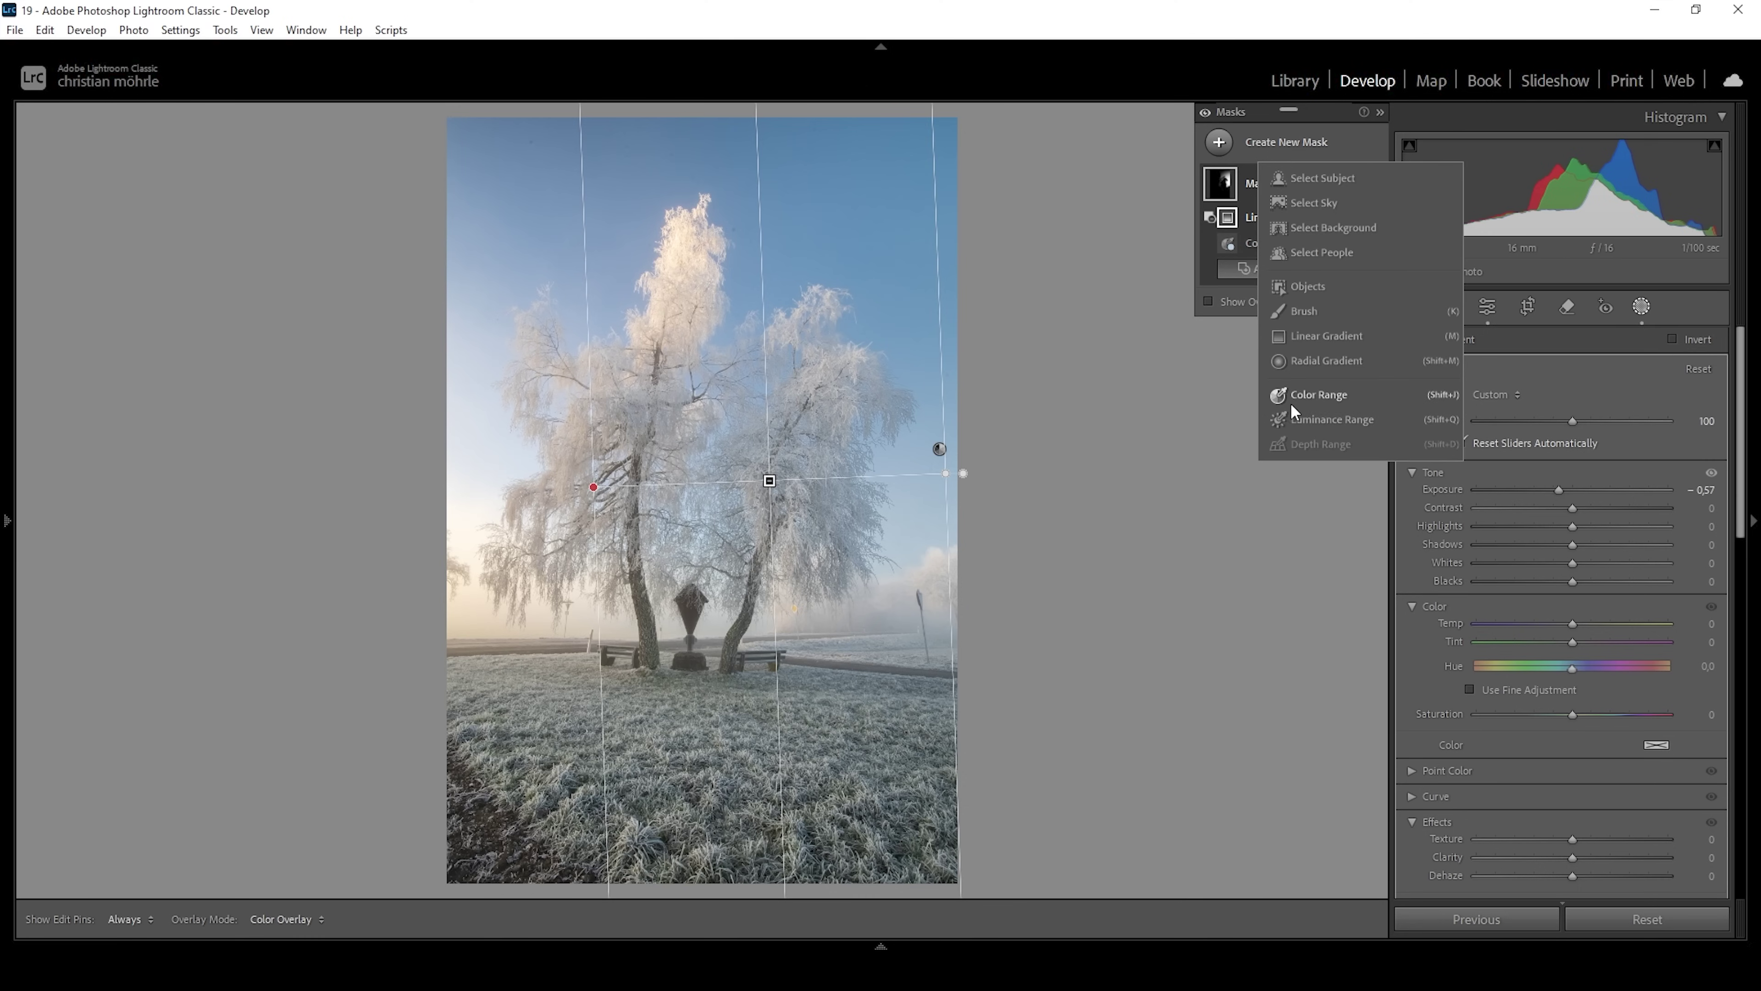
click(1309, 397)
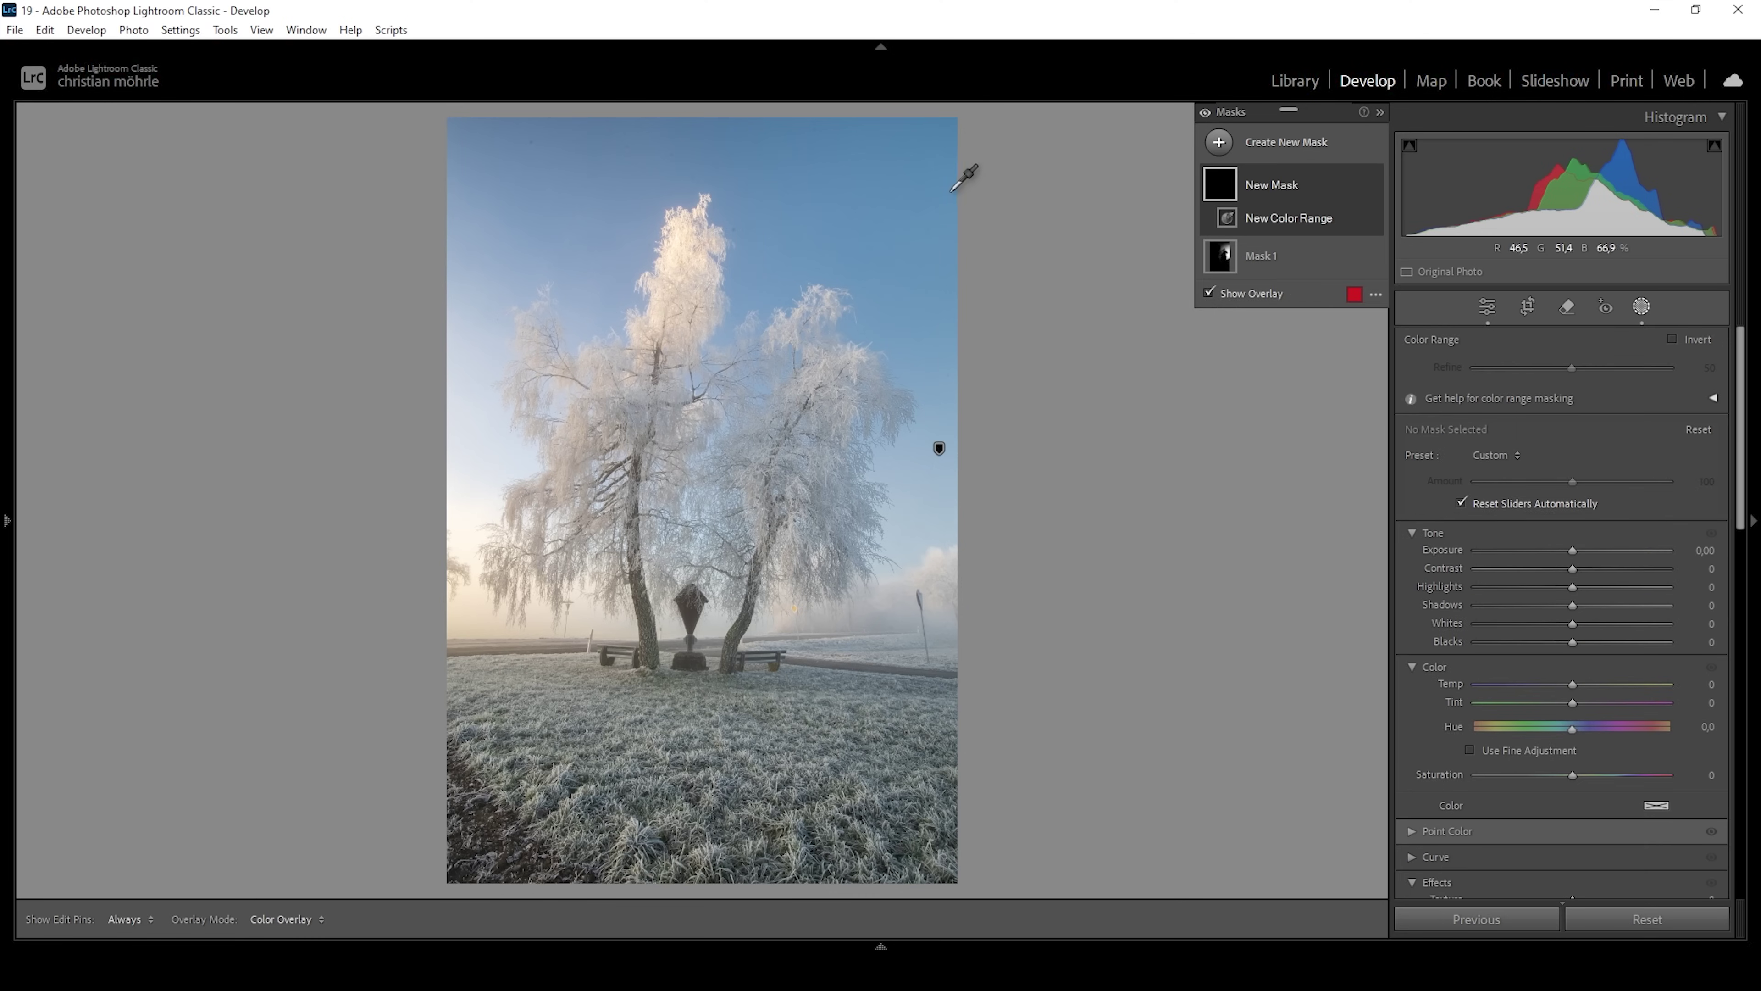
Step: Sample the sky for Mask 2, subtract a diagonal linear gradient, and set Exposure to -0.53
click(949, 173)
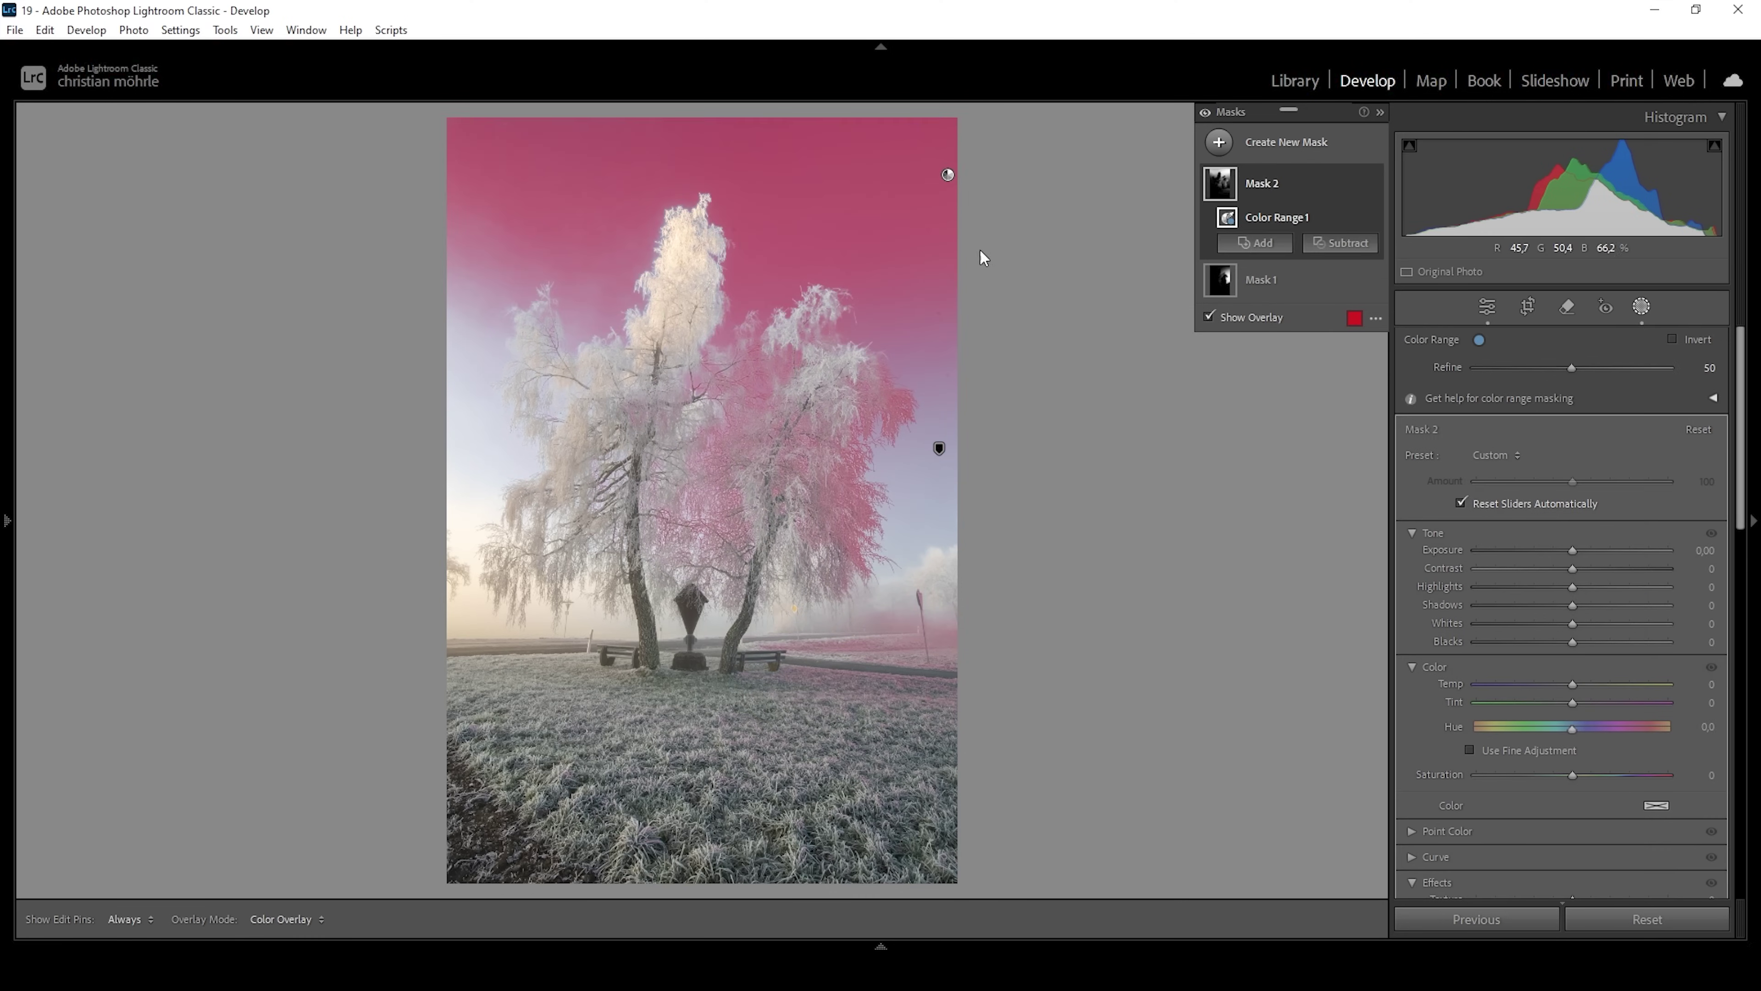
click(1330, 247)
click(1396, 445)
drag(797, 246, 744, 252)
drag(996, 219, 1081, 180)
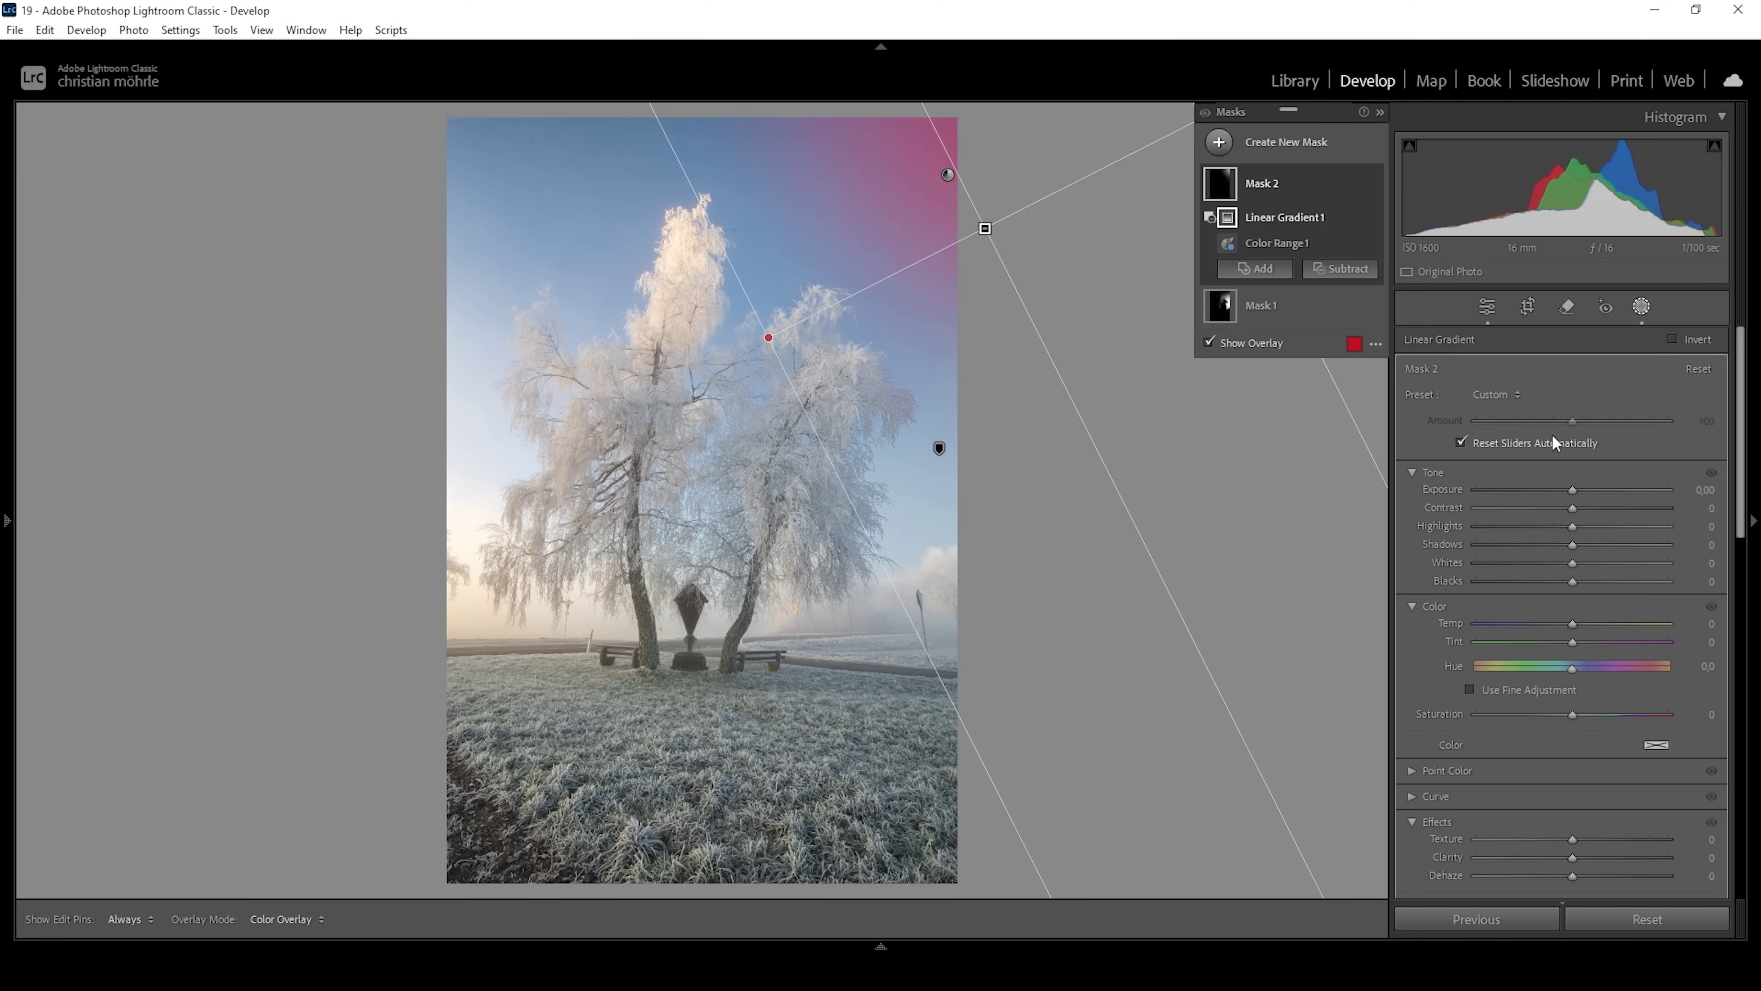
drag(1573, 490, 1549, 493)
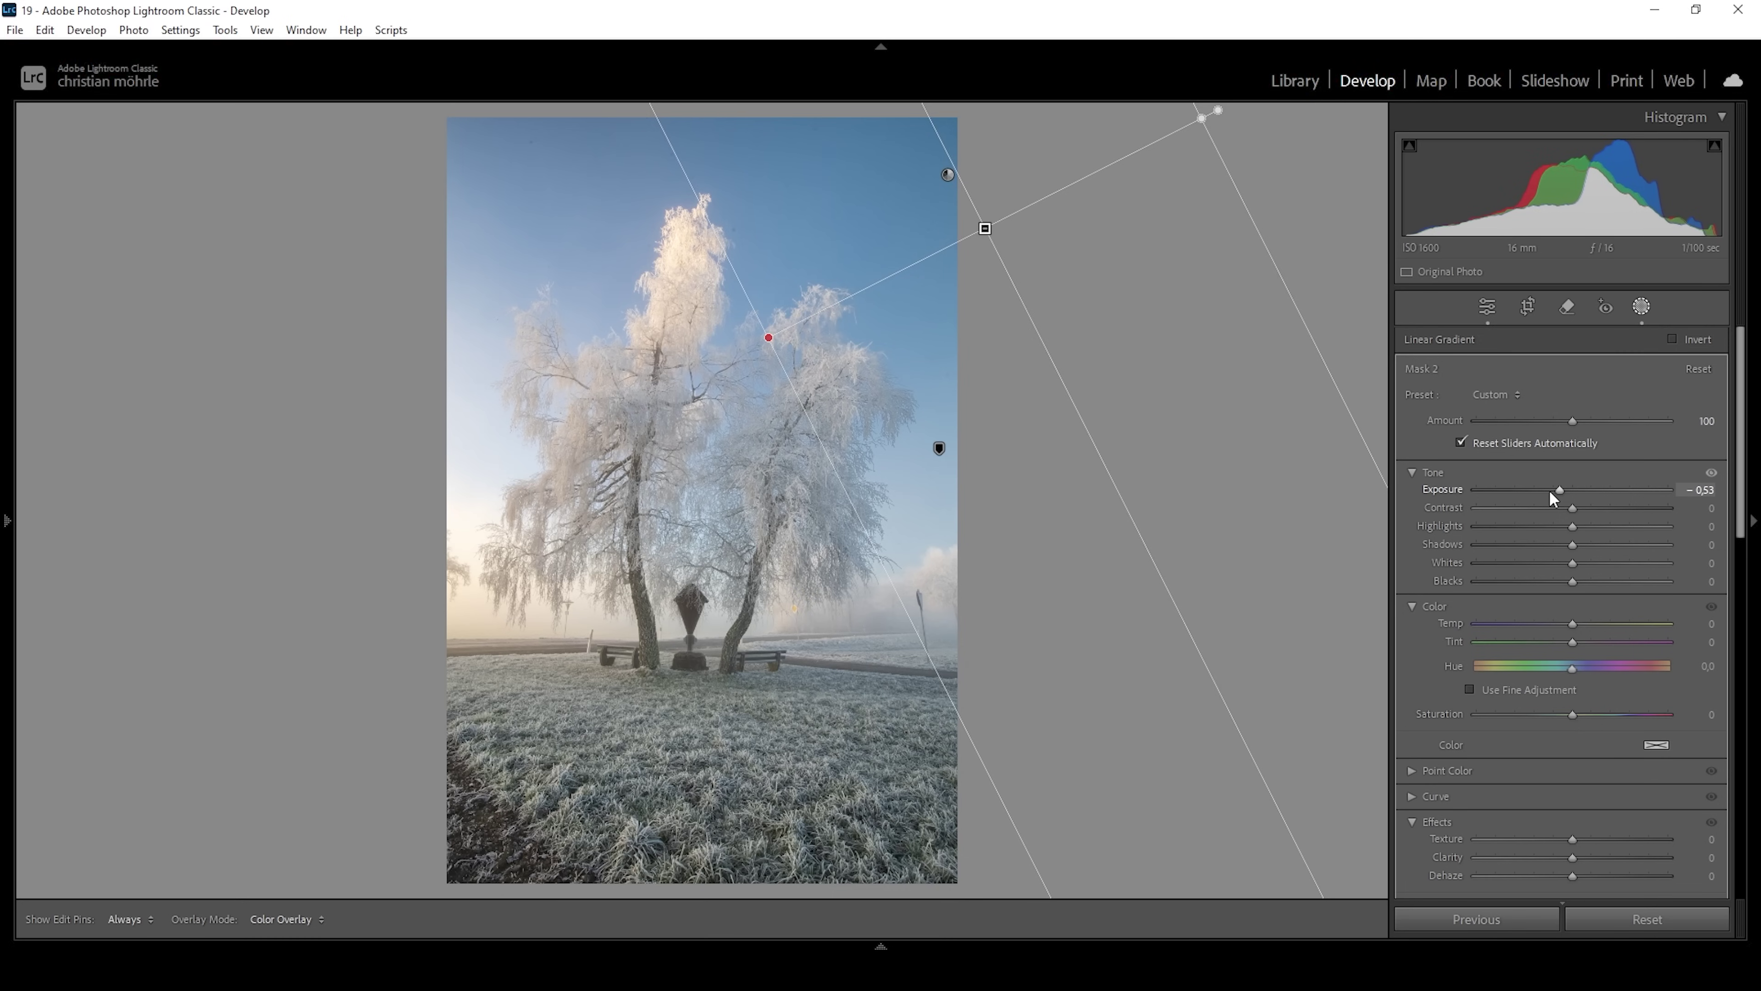
Step: Hide and reshow the mask overlays to check them, then deselect Mask 2
click(1454, 341)
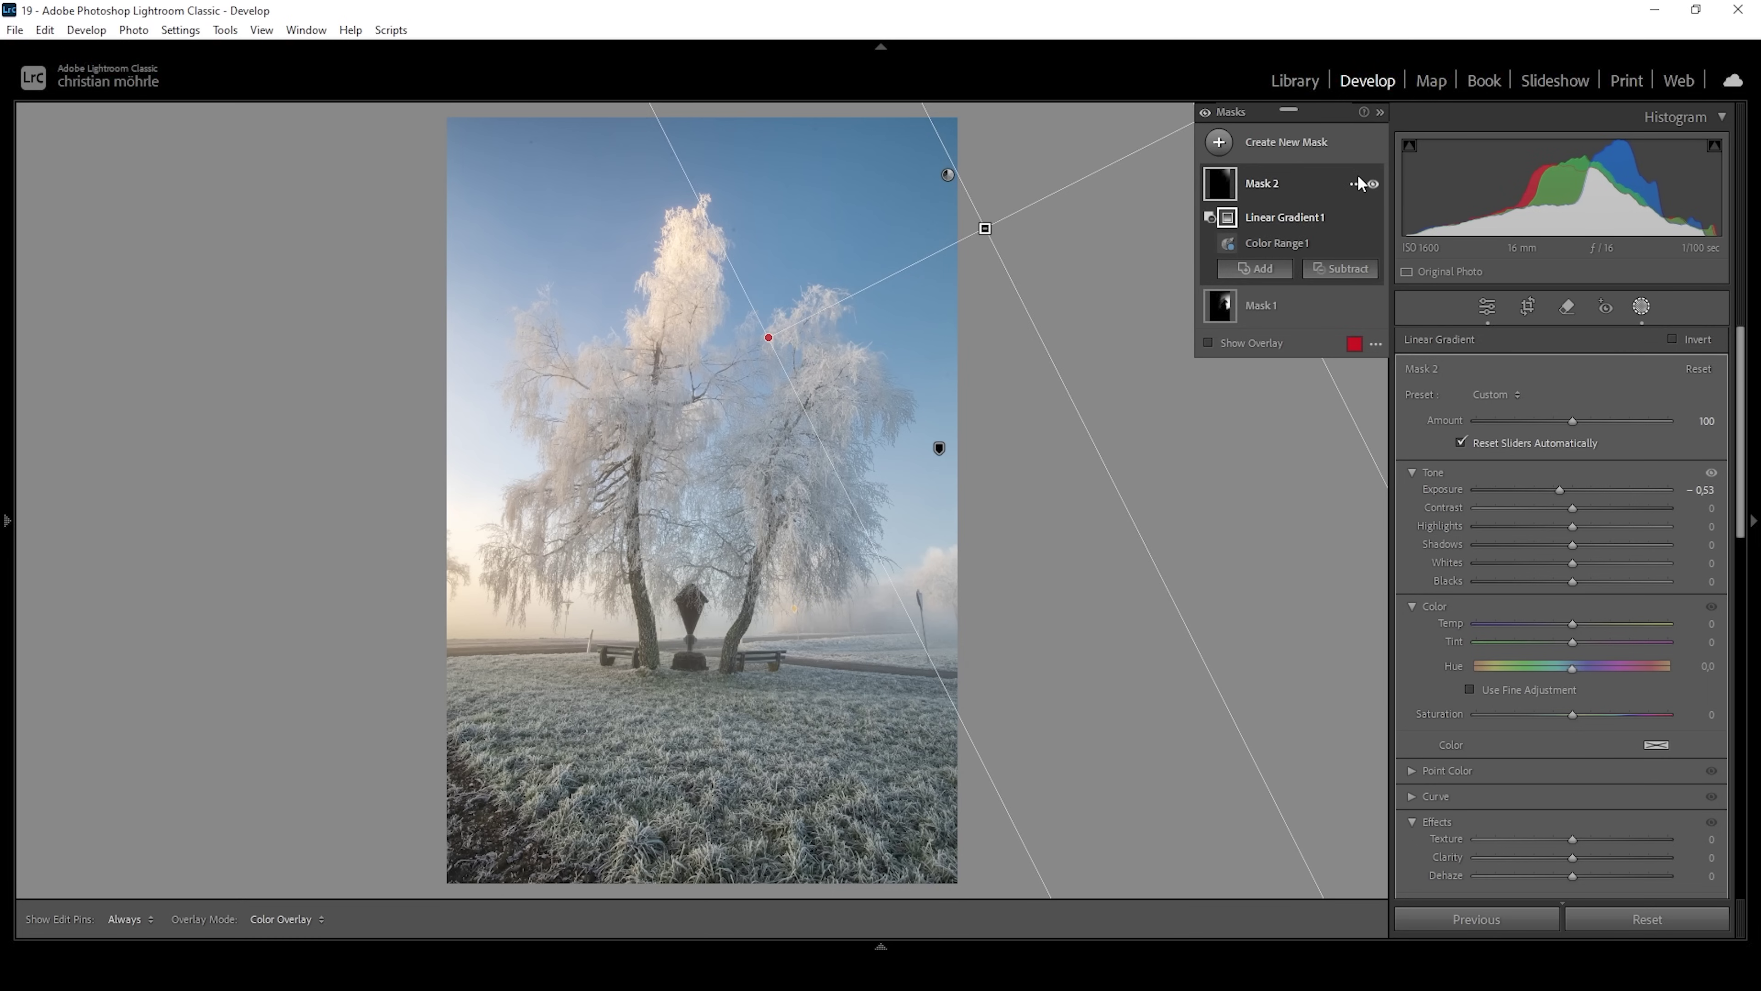
click(1204, 114)
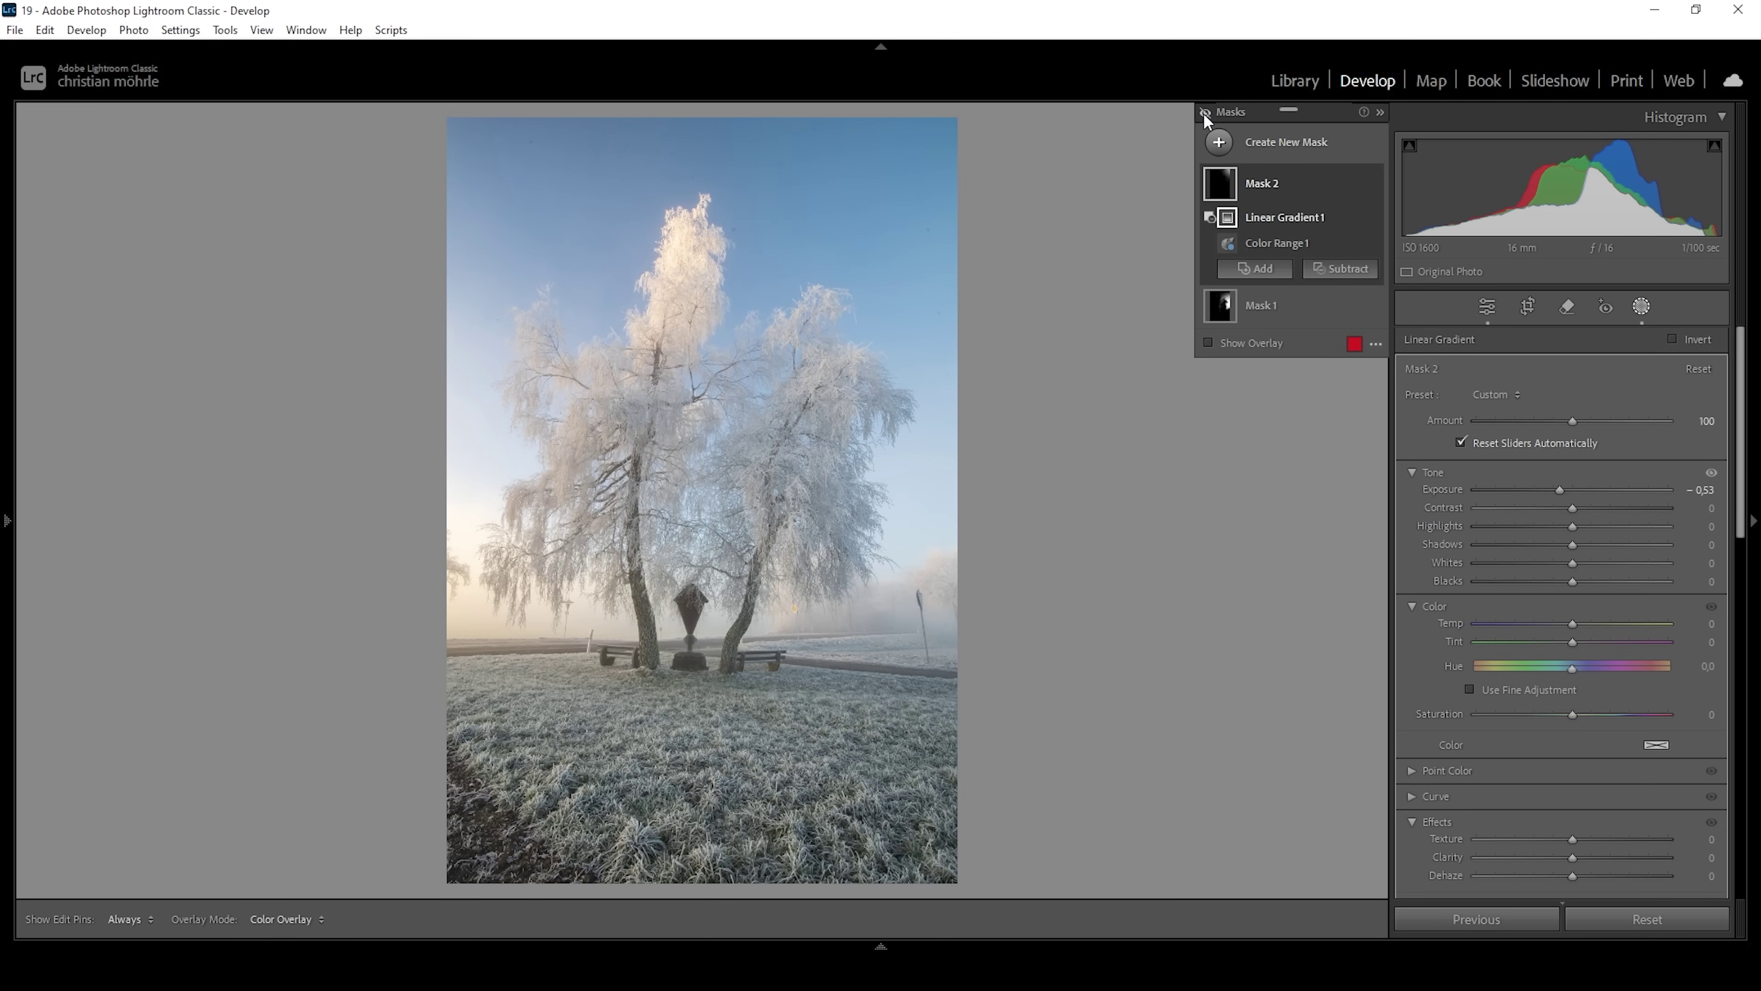
click(1204, 113)
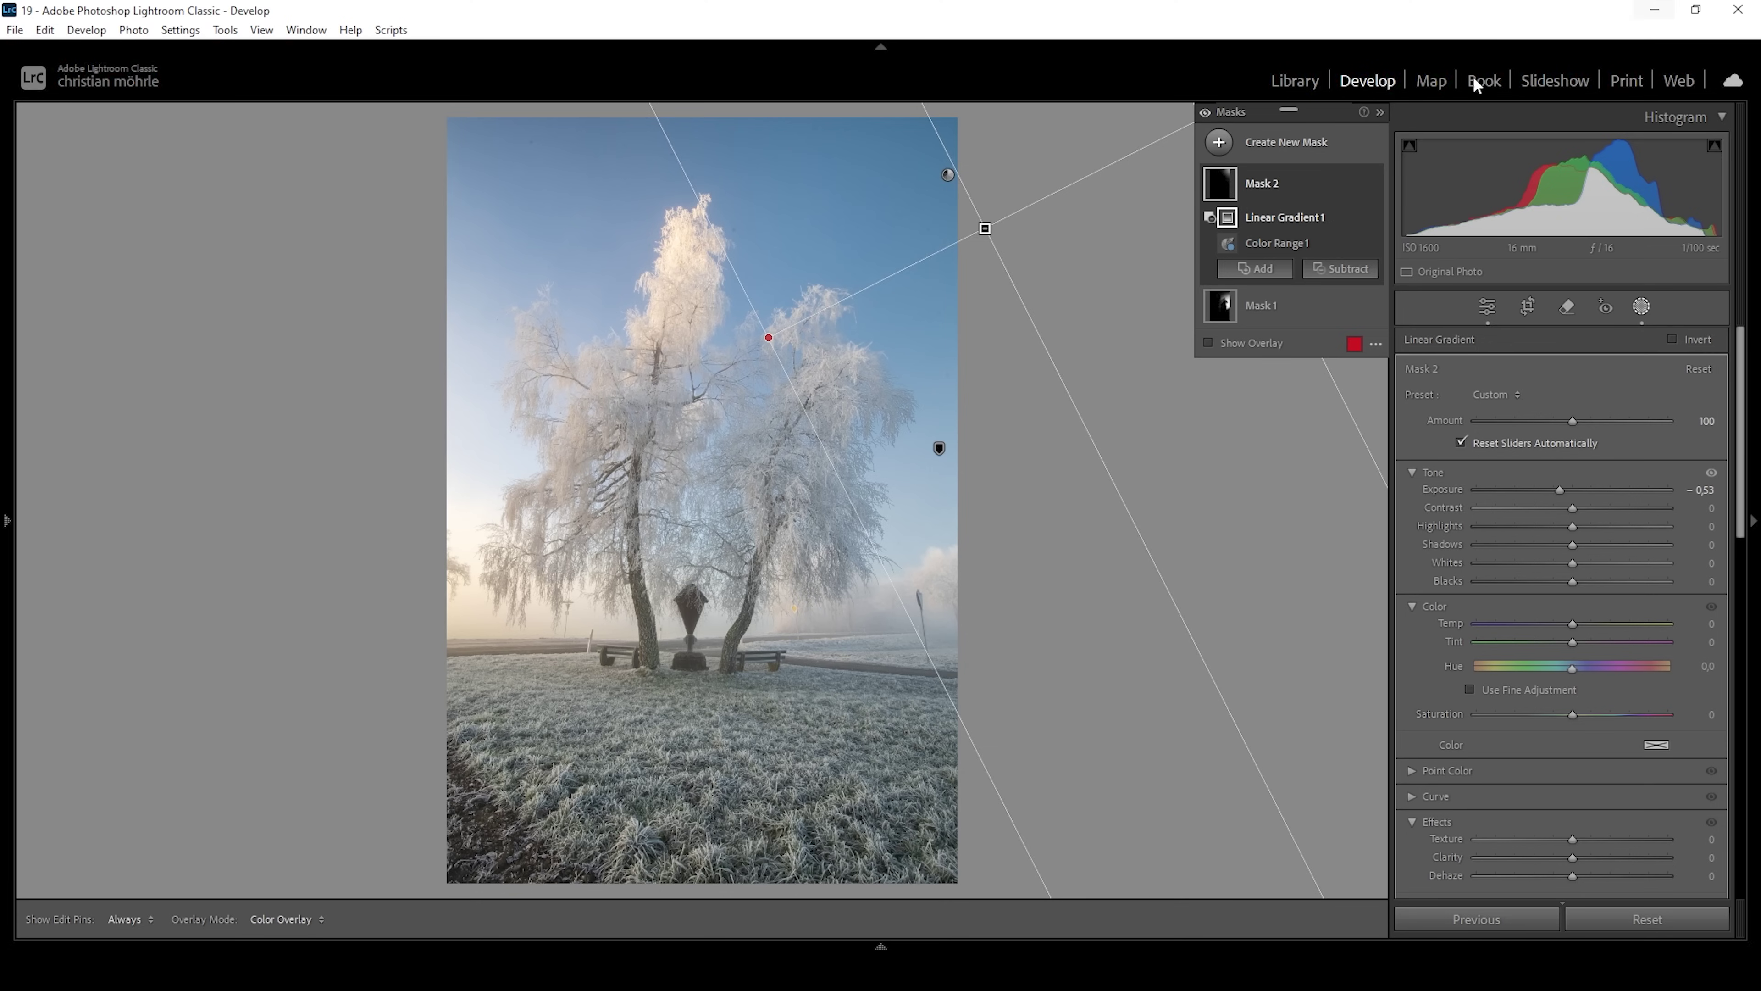
right_click(1256, 161)
click(1311, 344)
Step: Add a linear gradient Mask 3 over the frosty grass with Contrast 49, Whites 27, Texture 7, Clarity 10
key(m)
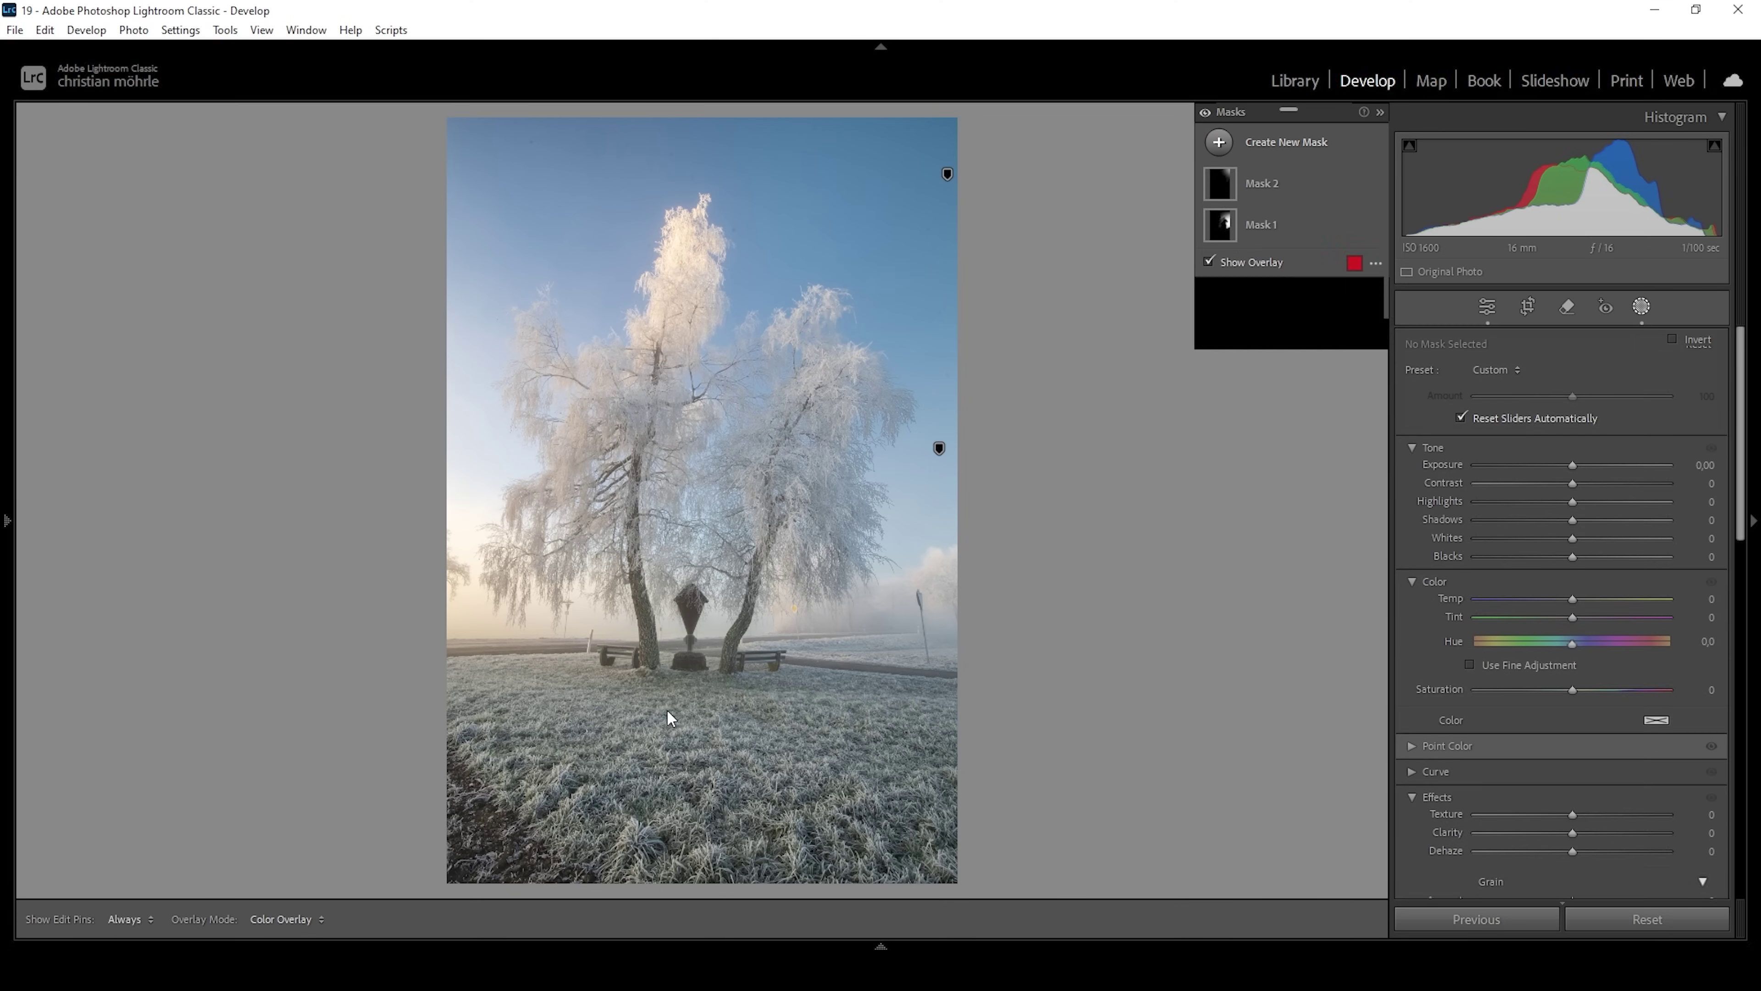
drag(691, 751, 696, 645)
drag(689, 749, 689, 794)
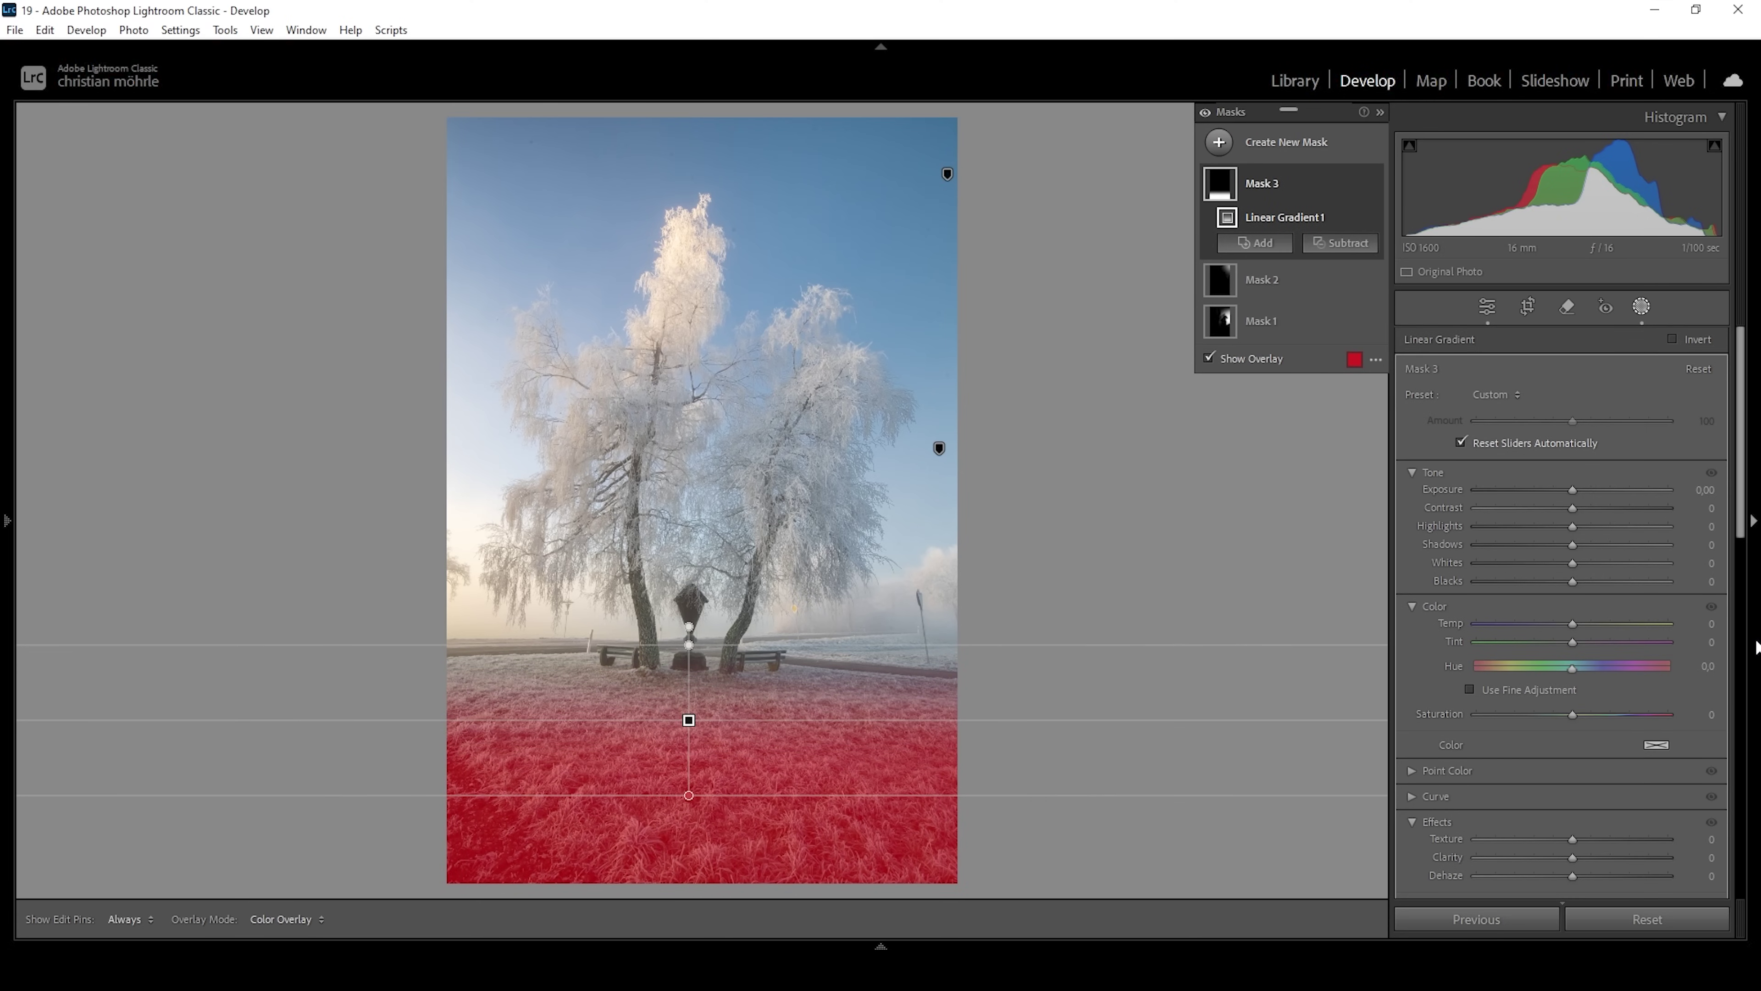
drag(1575, 509, 1602, 567)
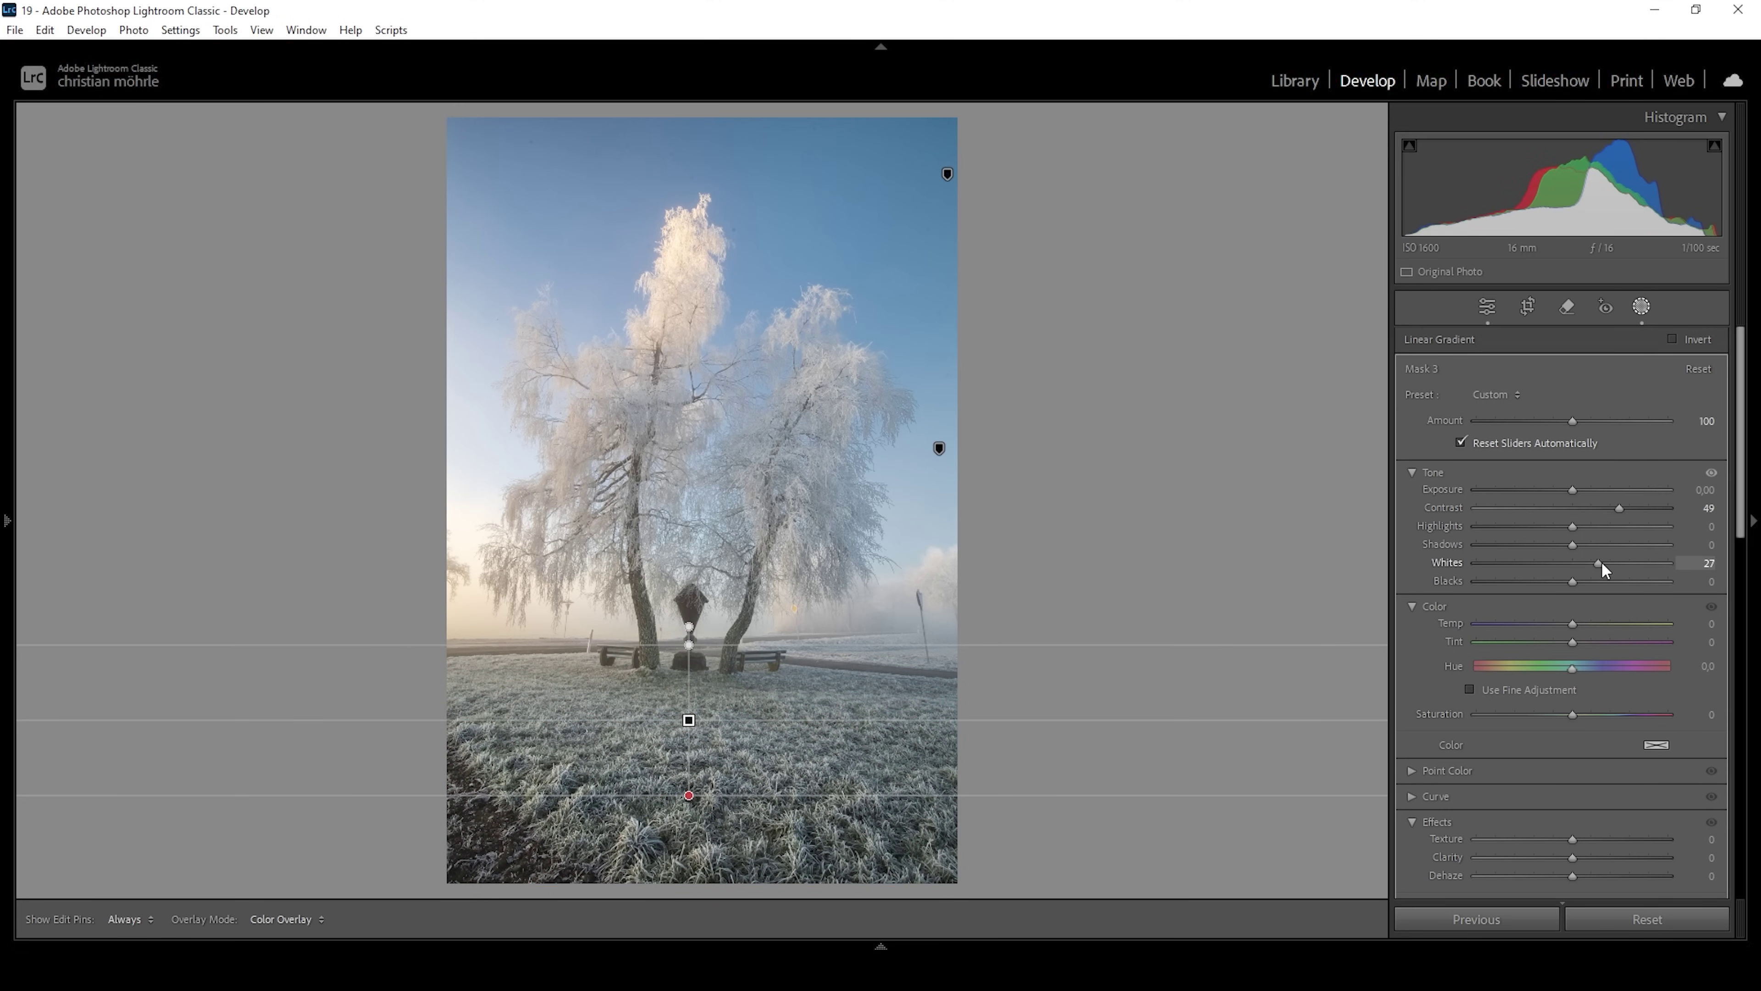
drag(1596, 562, 1596, 561)
drag(1742, 409, 1725, 542)
drag(1573, 470, 1595, 488)
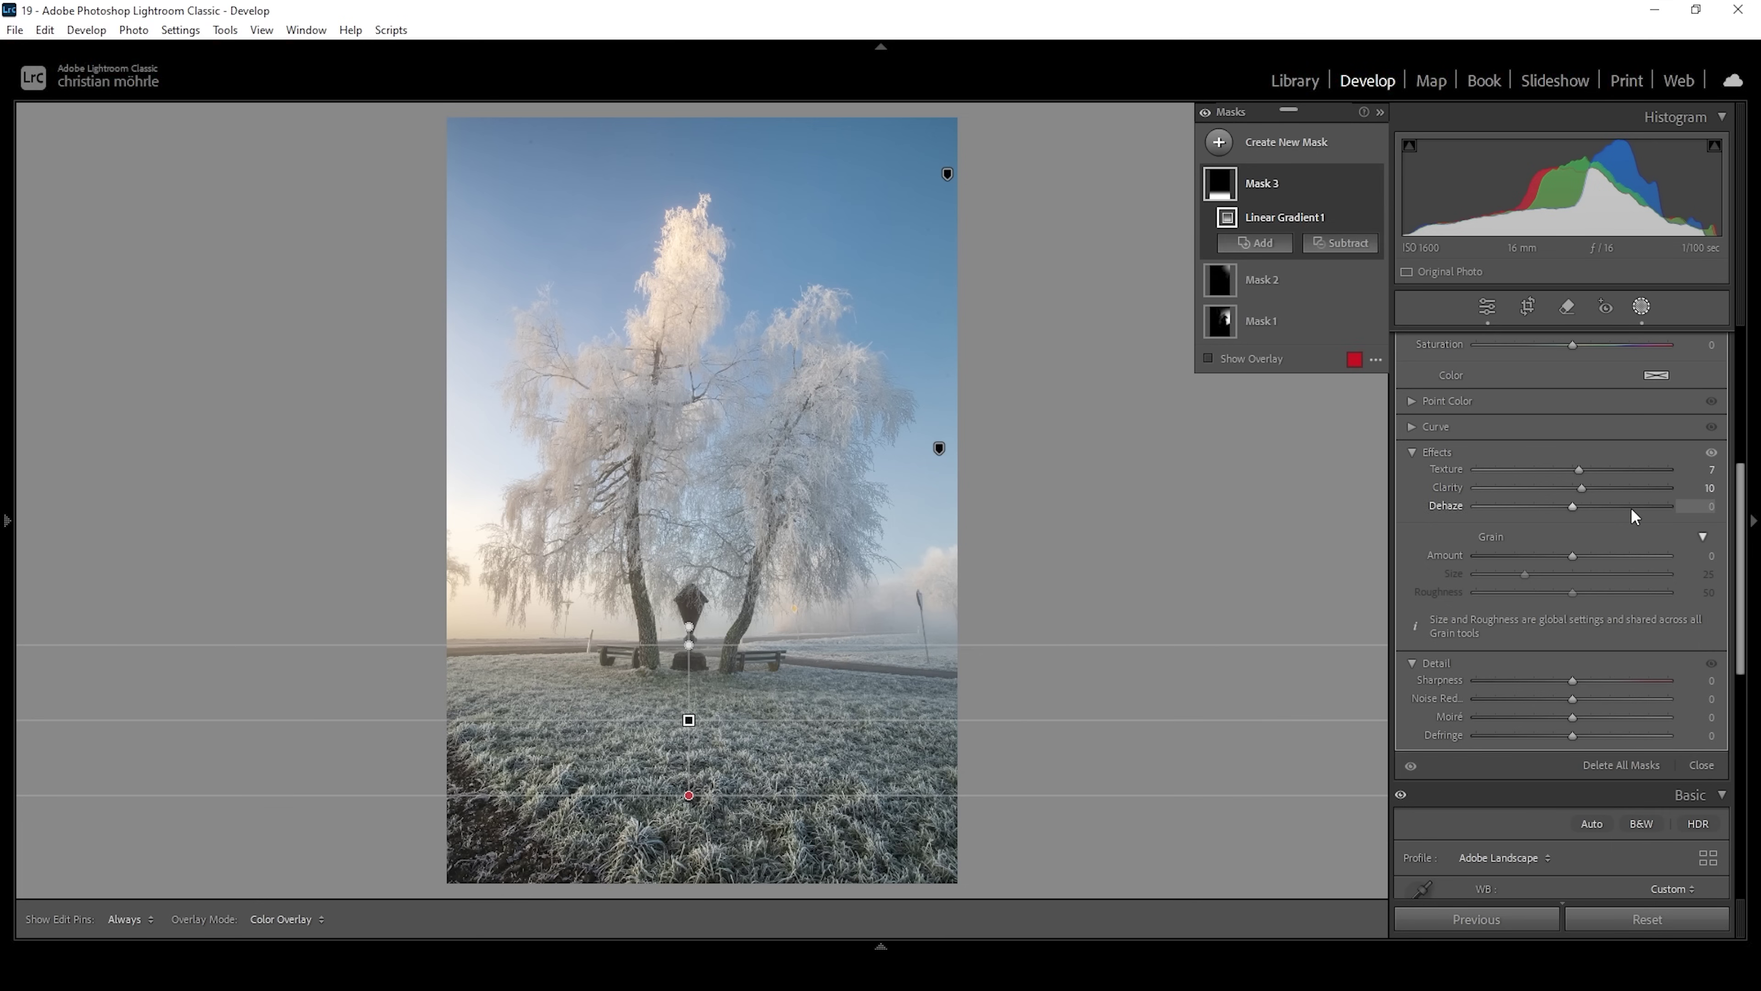
click(1219, 144)
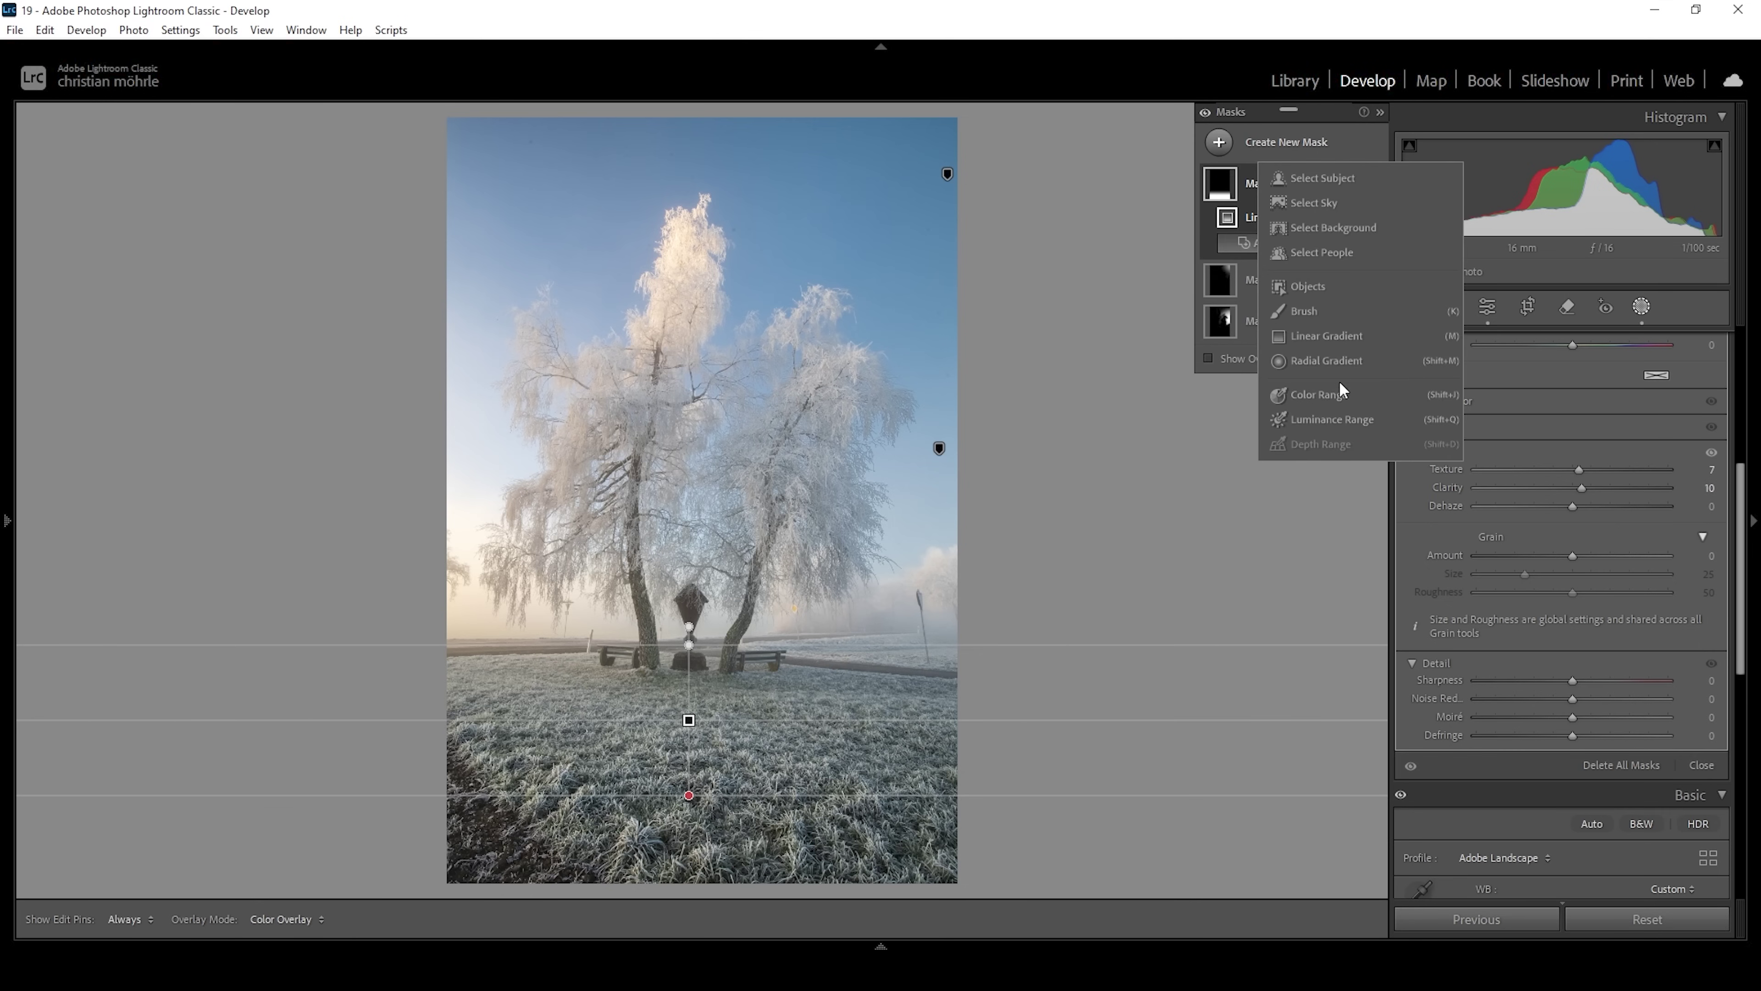
Step: Draw a radial gradient Mask 4 and position it at the left edge by the benches
click(1311, 361)
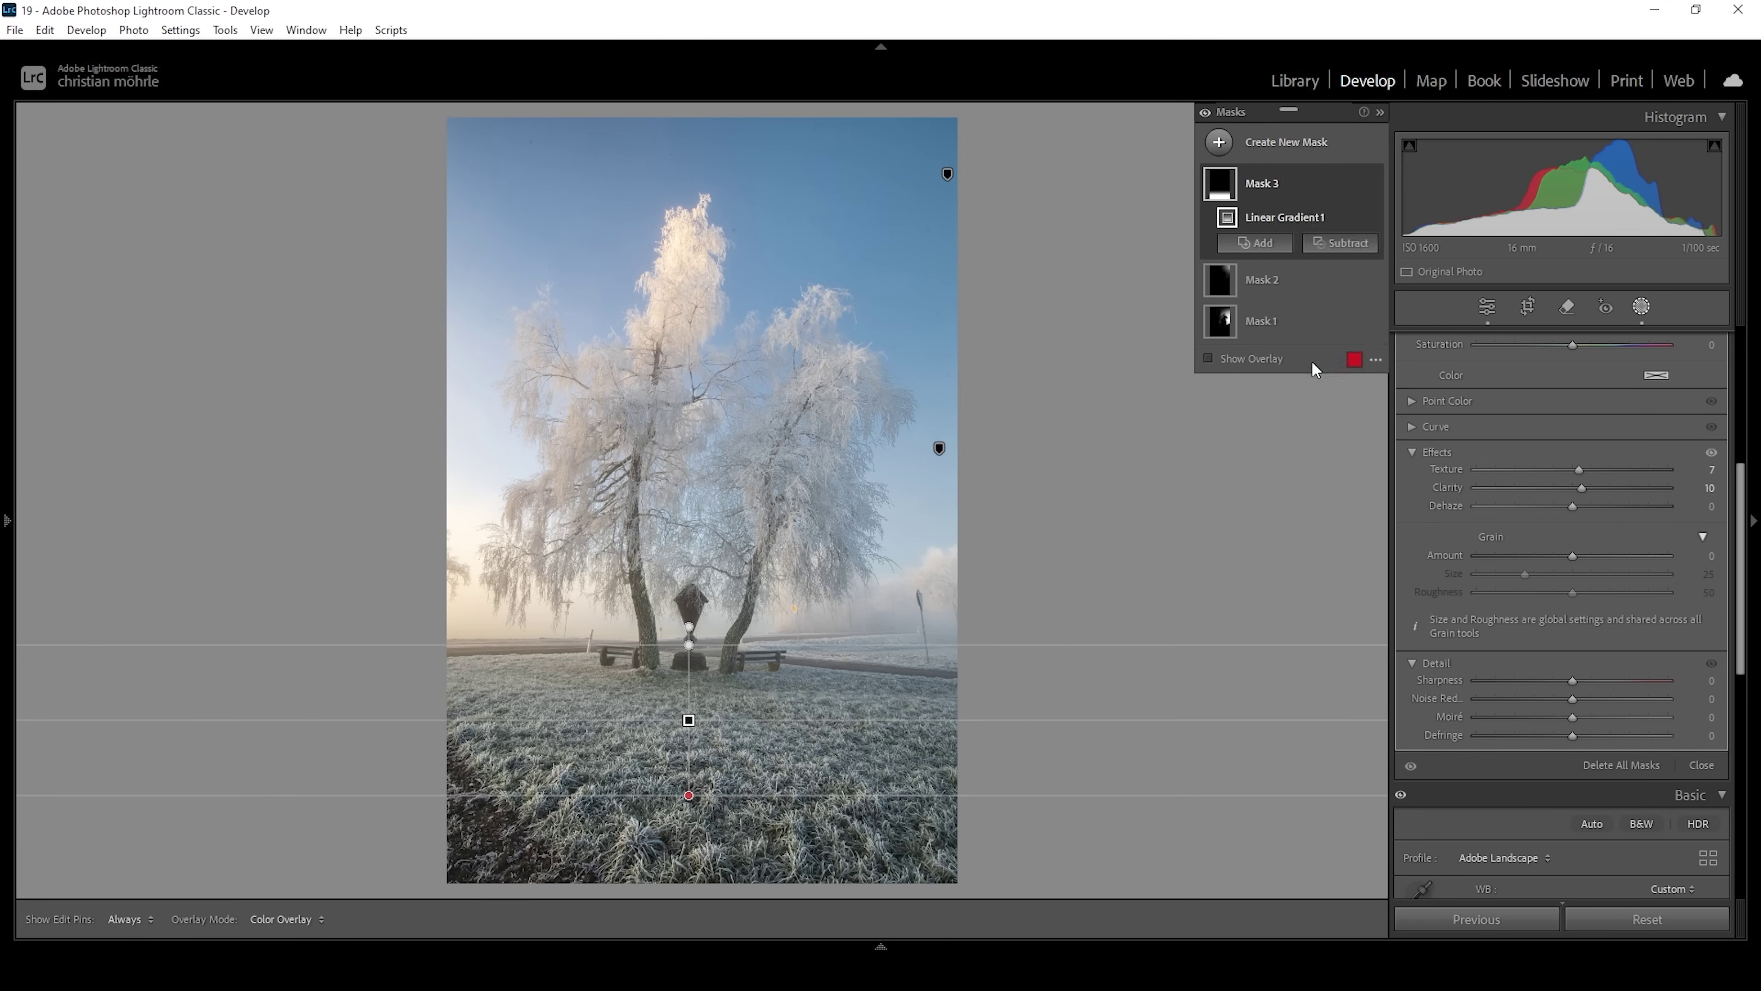
drag(543, 621, 808, 735)
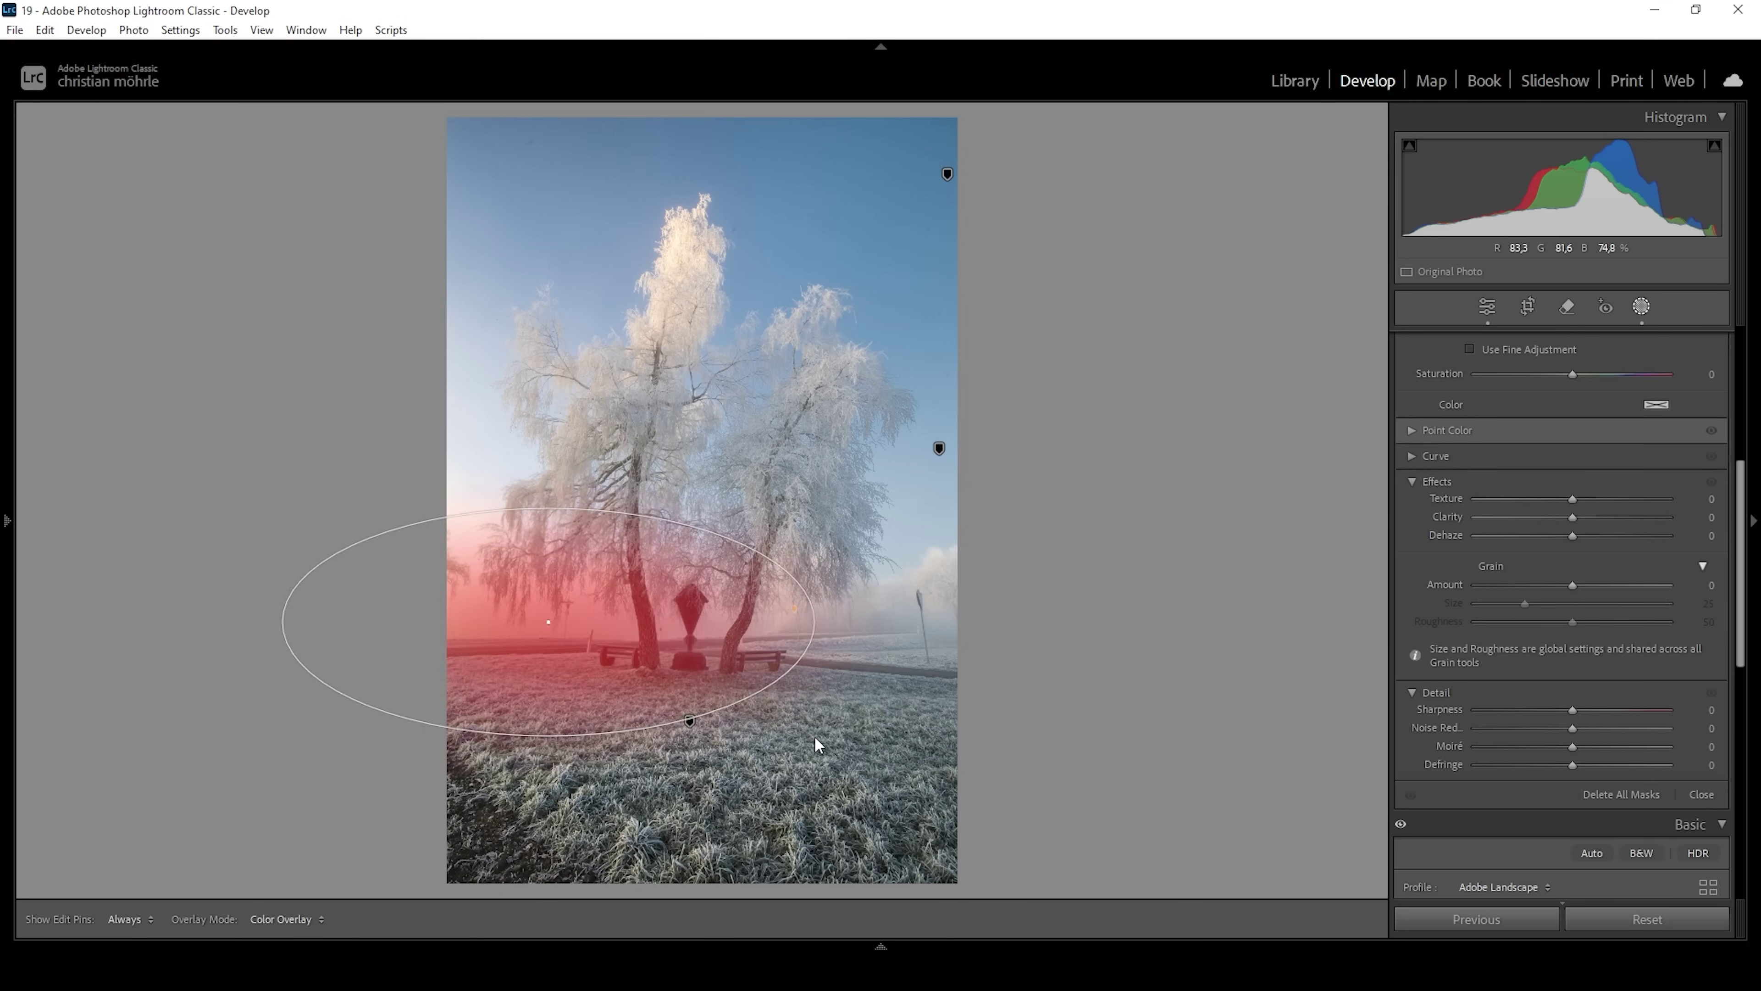
drag(510, 629, 413, 636)
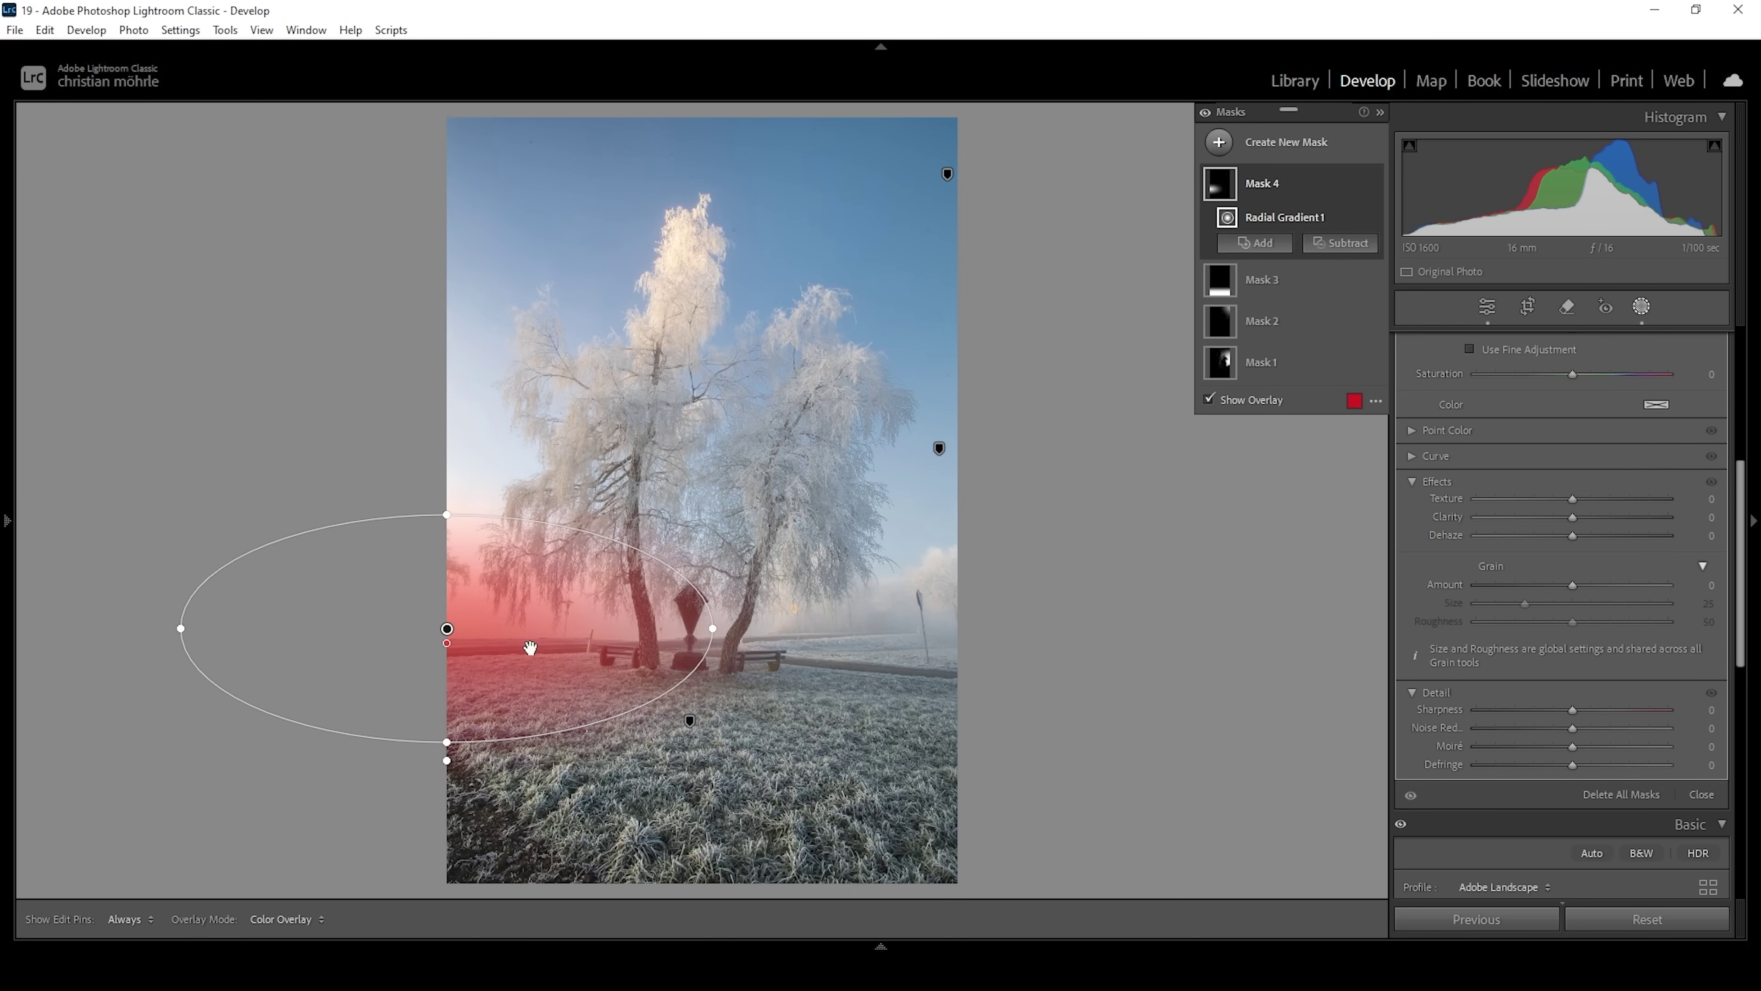
drag(426, 610, 396, 607)
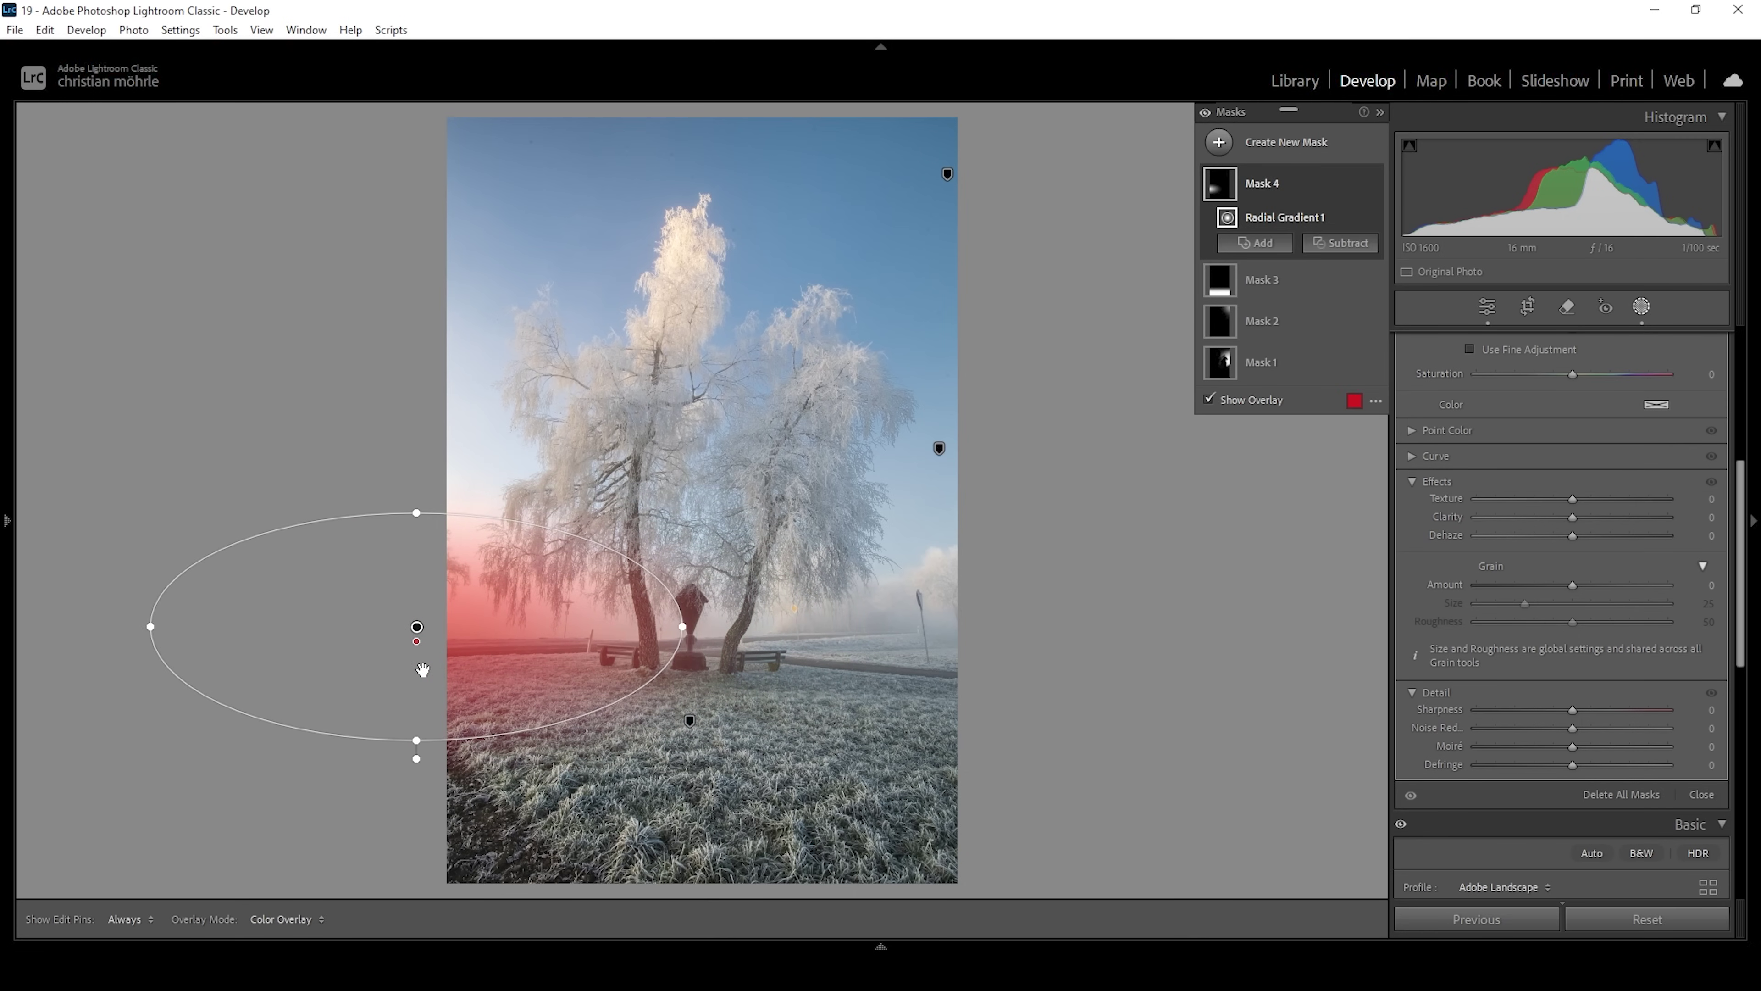
drag(416, 513, 416, 506)
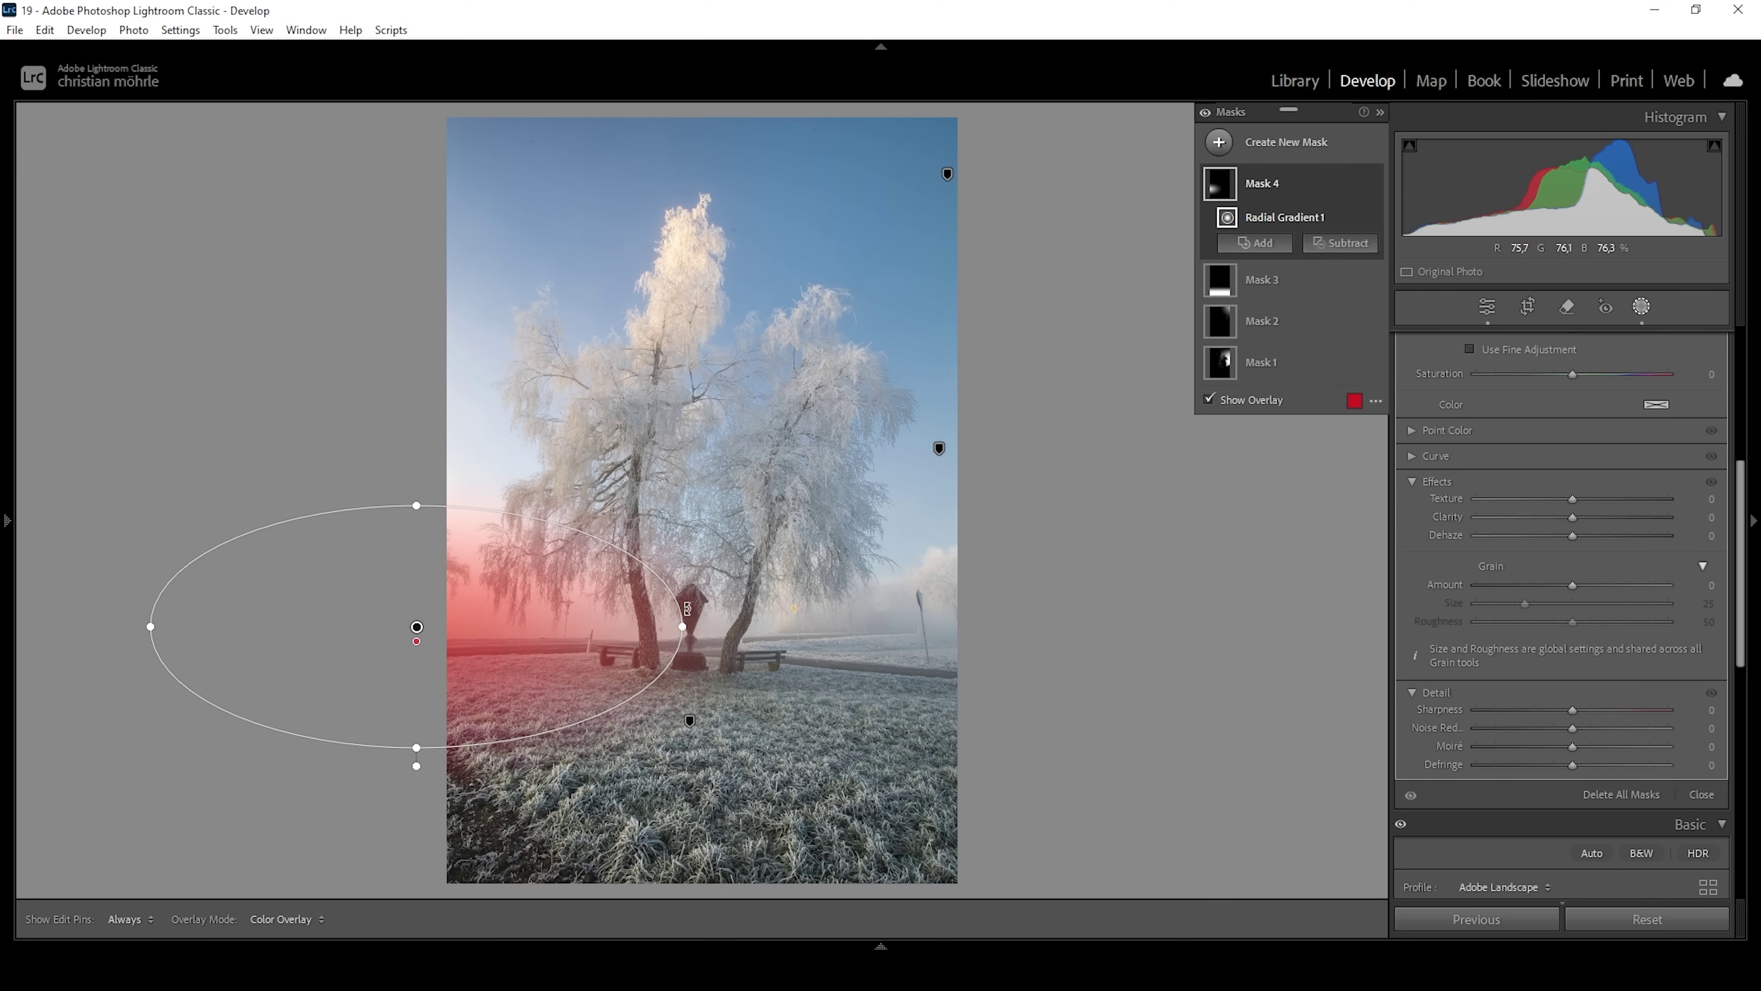
drag(689, 626, 677, 627)
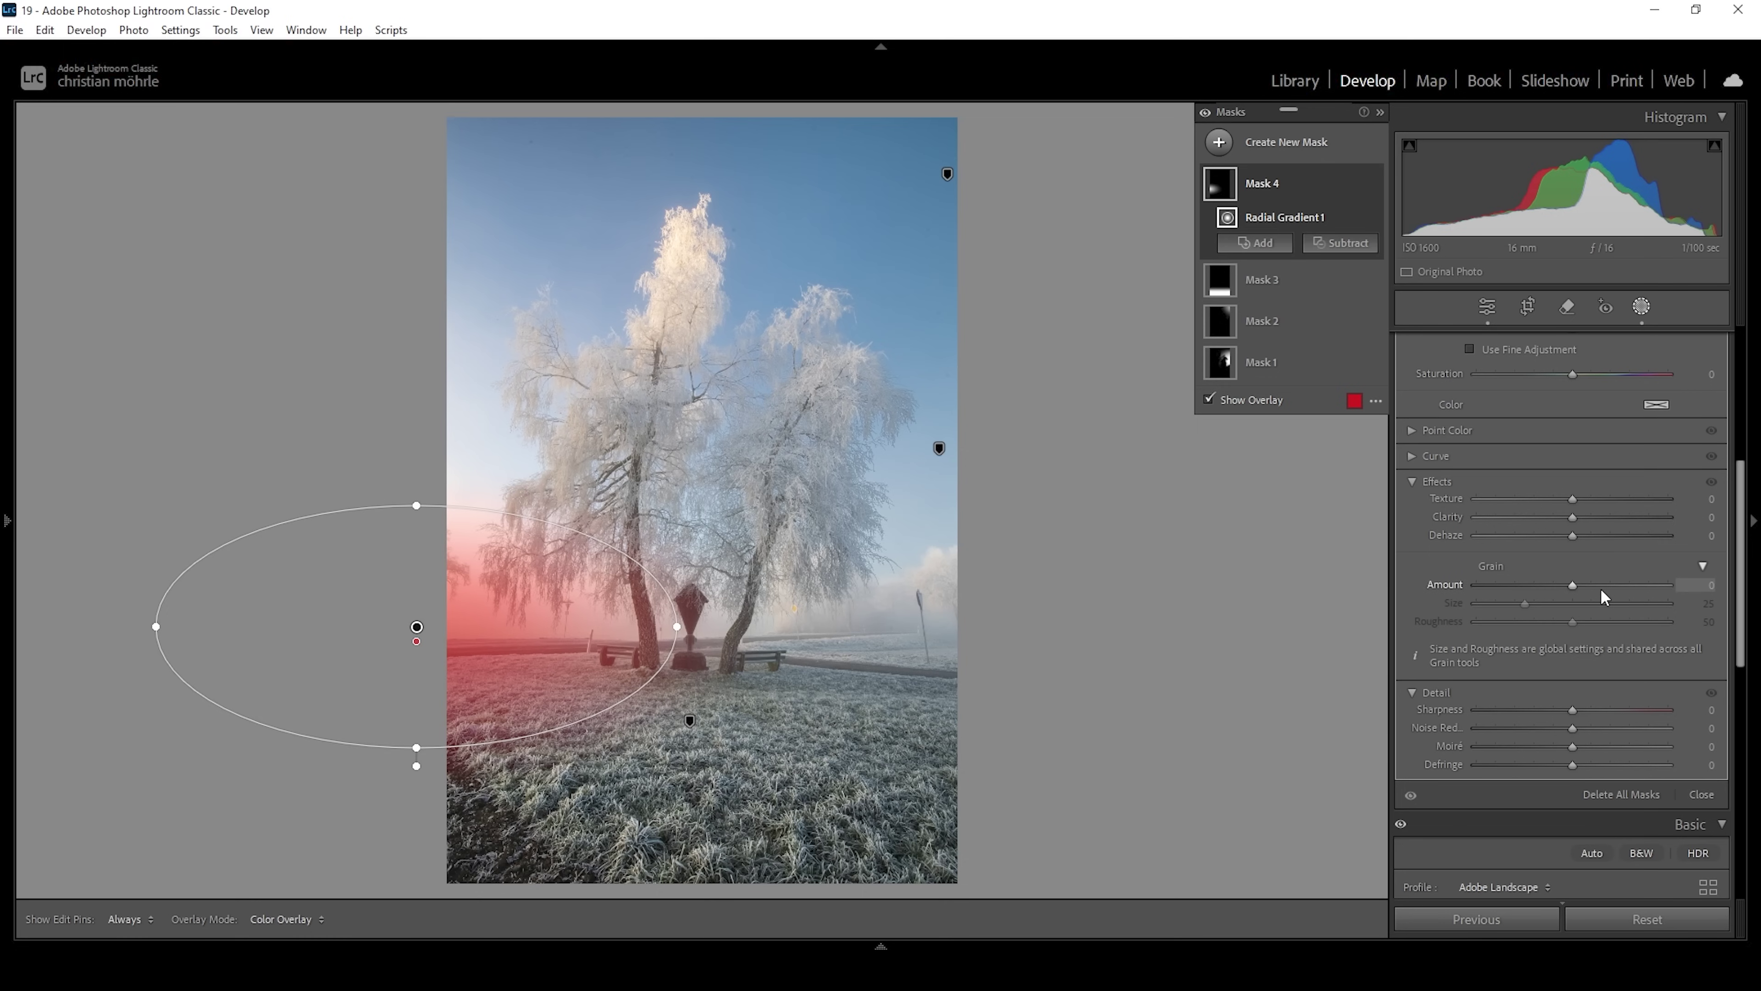
Step: Give Mask 4 Dehaze -25, Whites 10, Blacks 23 and Temp 4
drag(1573, 534, 1552, 532)
scroll(1605, 556, up, 2)
scroll(1604, 556, up, 2)
drag(1583, 485, 1573, 462)
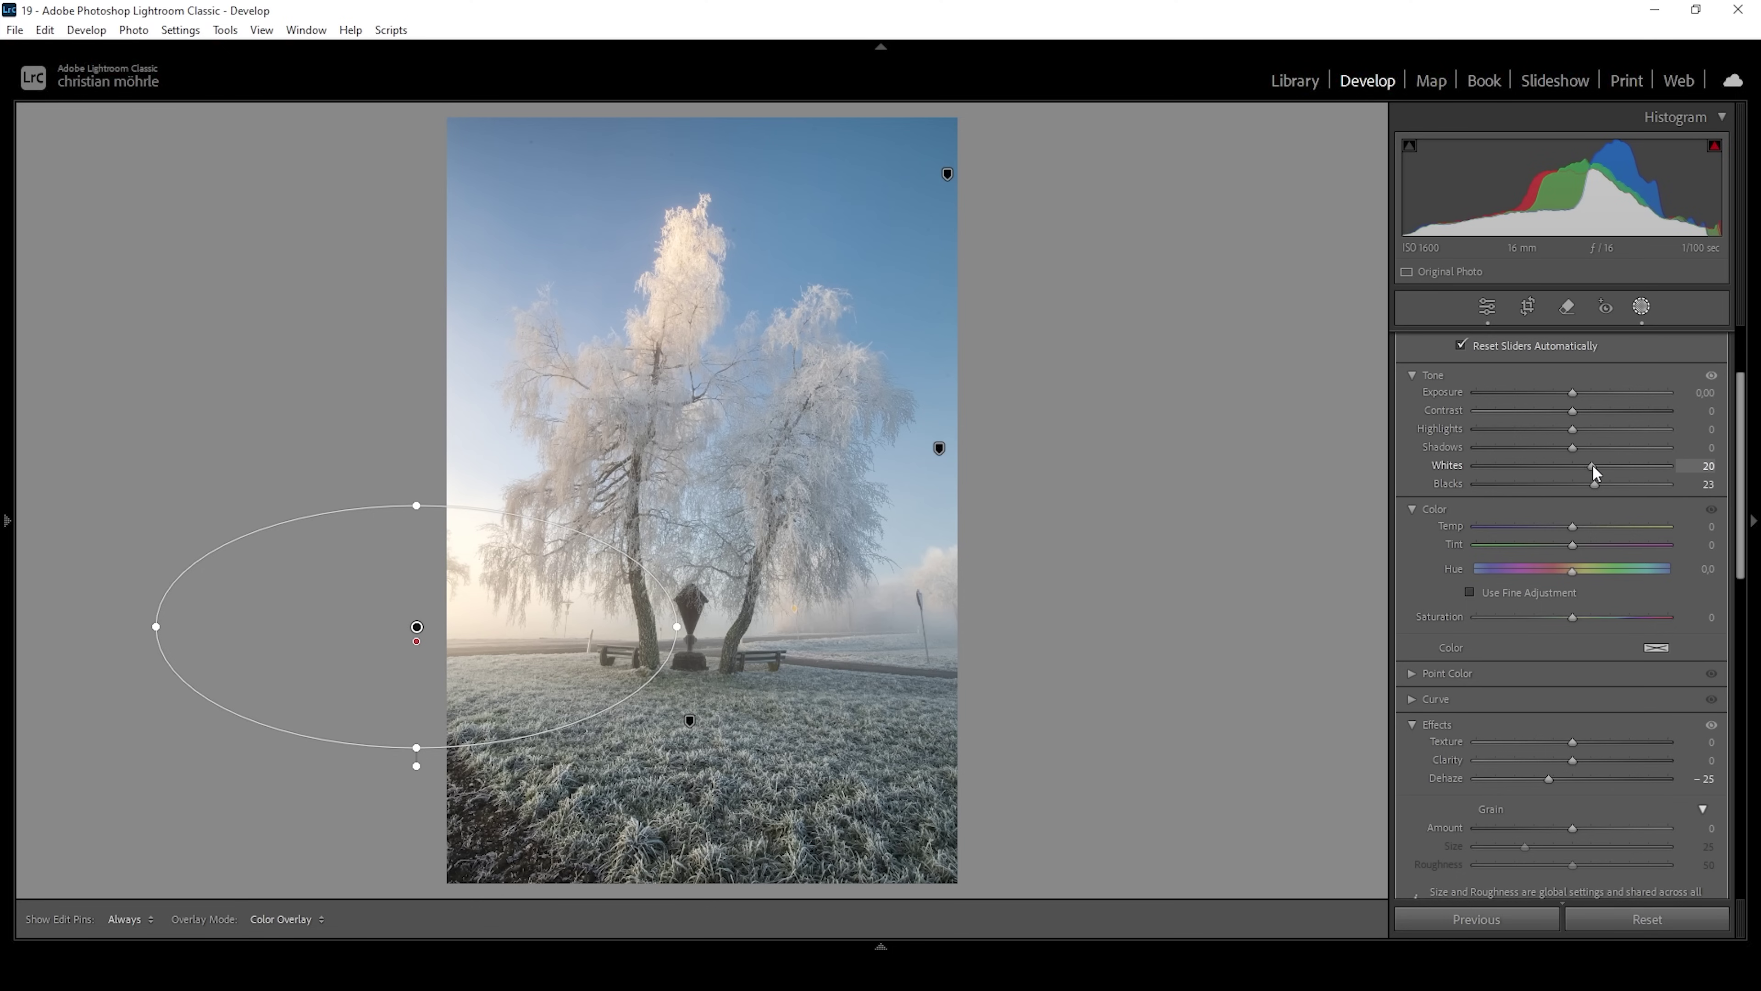
drag(1592, 465, 1581, 464)
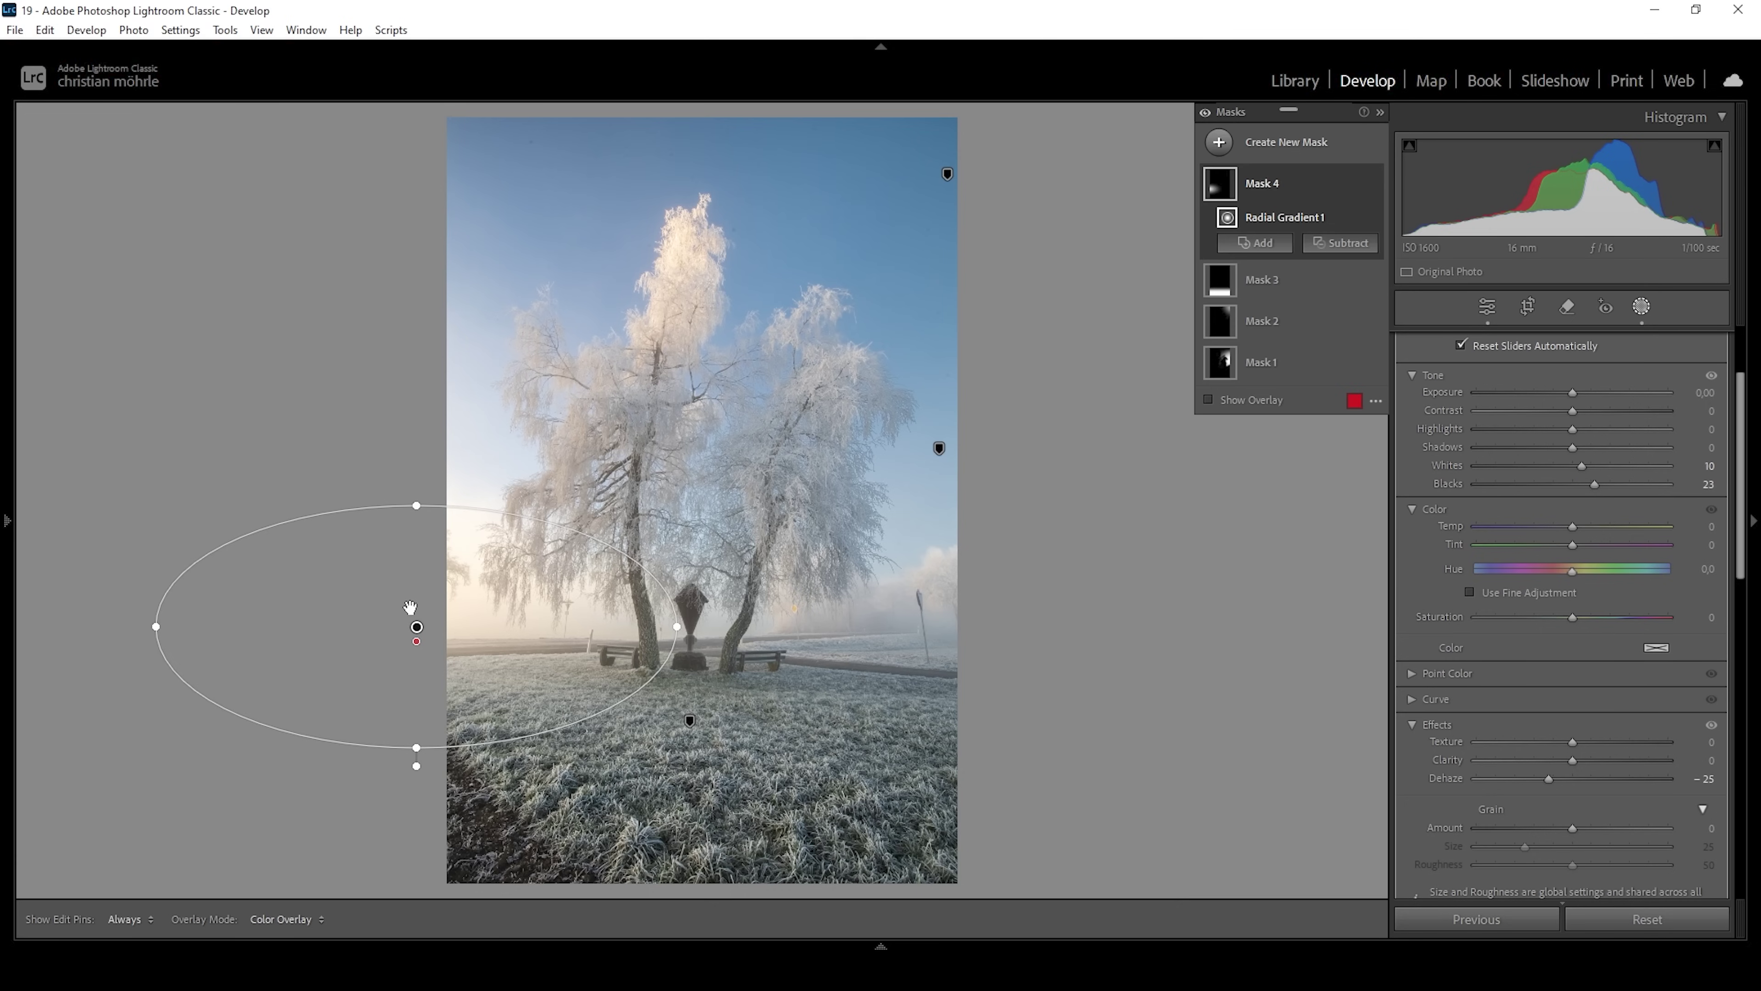
drag(1573, 526, 1585, 529)
drag(1583, 529, 1570, 529)
click(1219, 142)
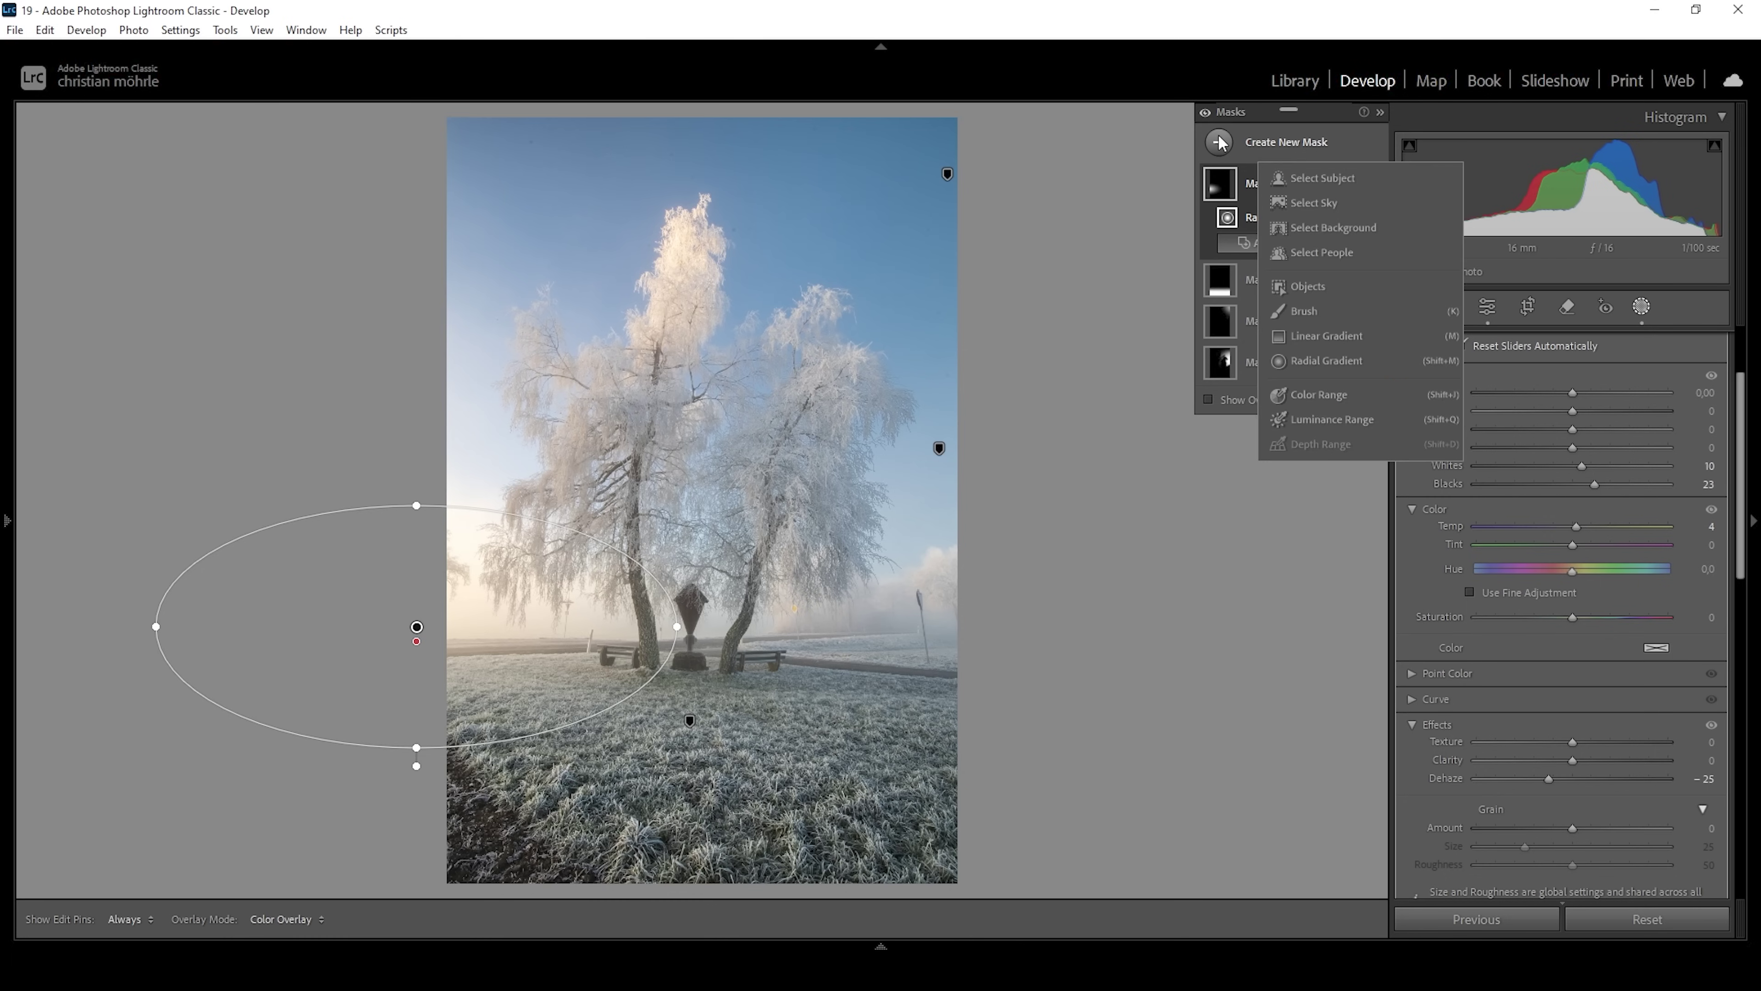
Step: Draw a top-down linear gradient mask fading at the horizon, then subtract the sky
click(1324, 337)
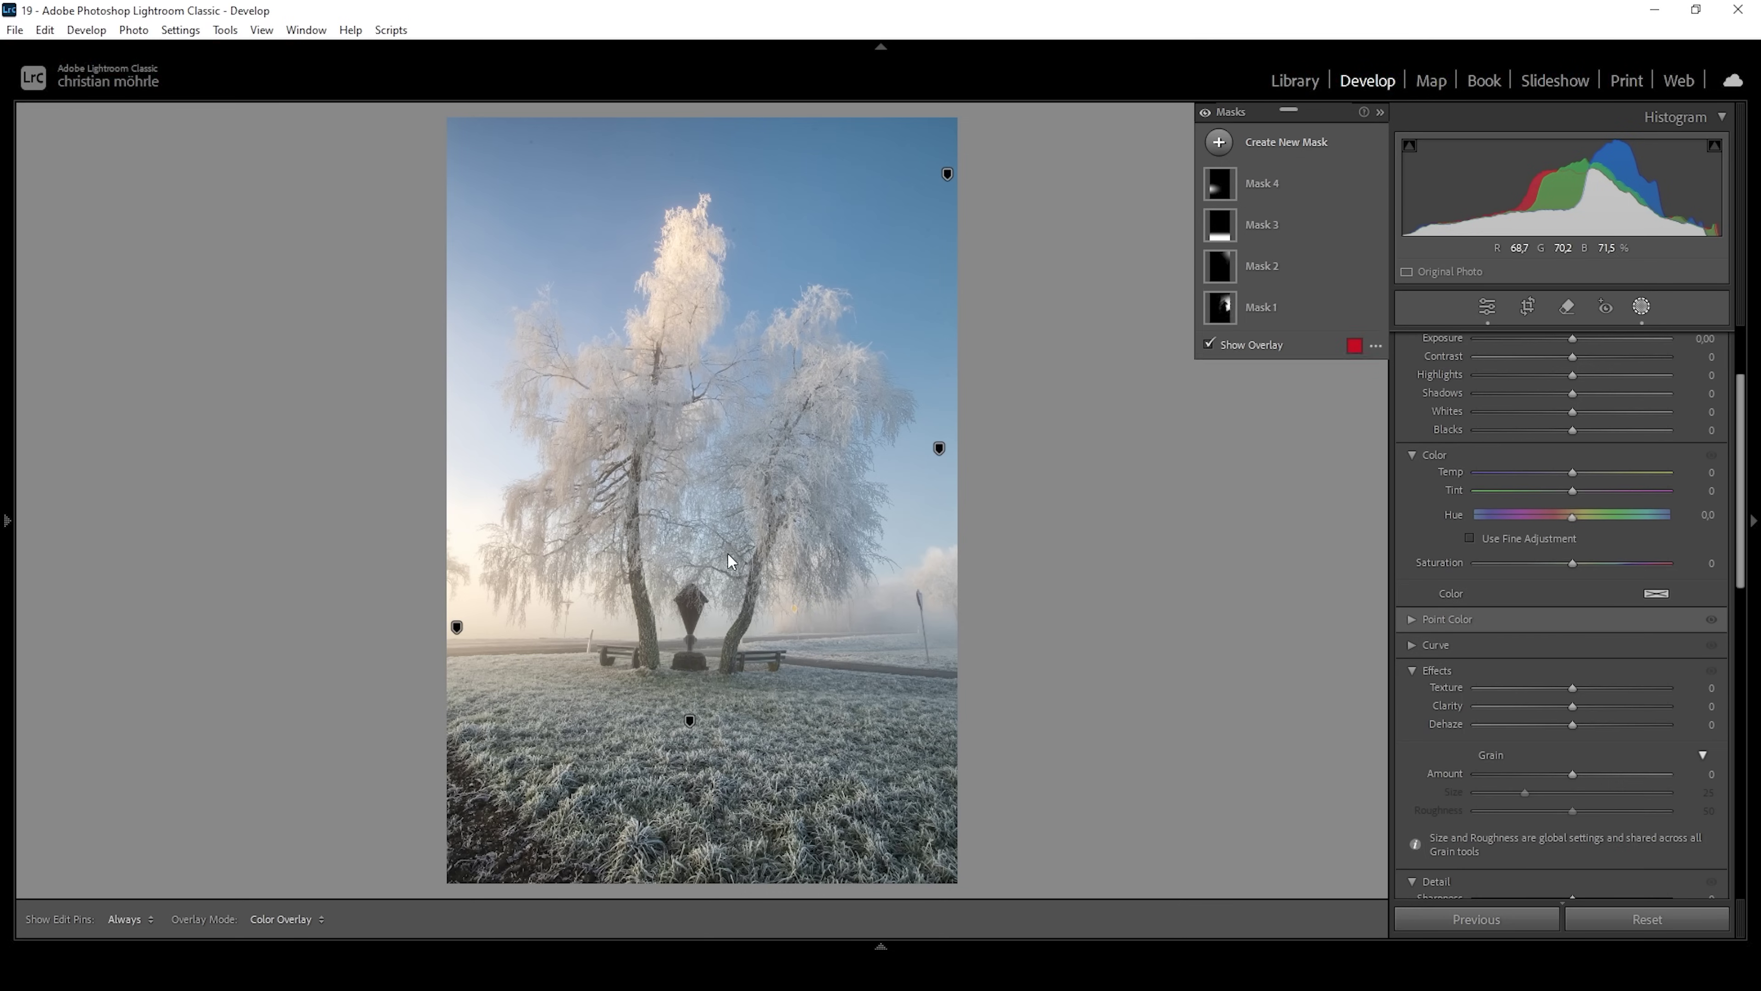
drag(727, 526, 639, 655)
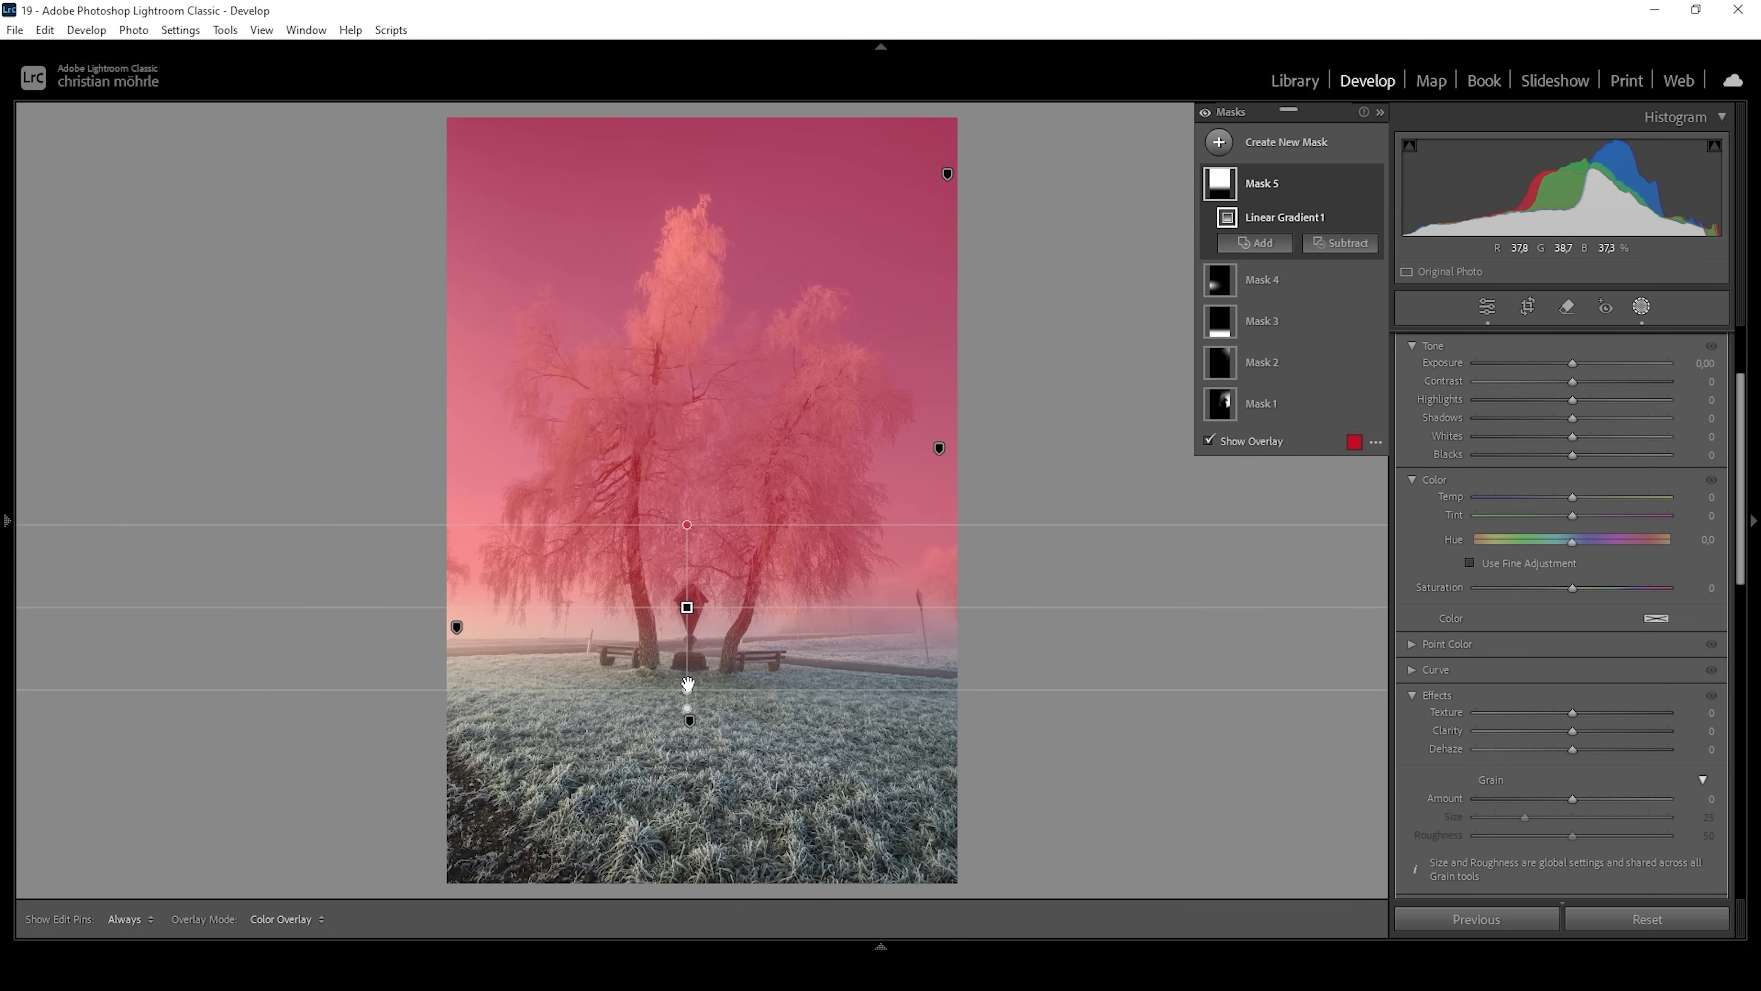
click(1347, 244)
click(1349, 309)
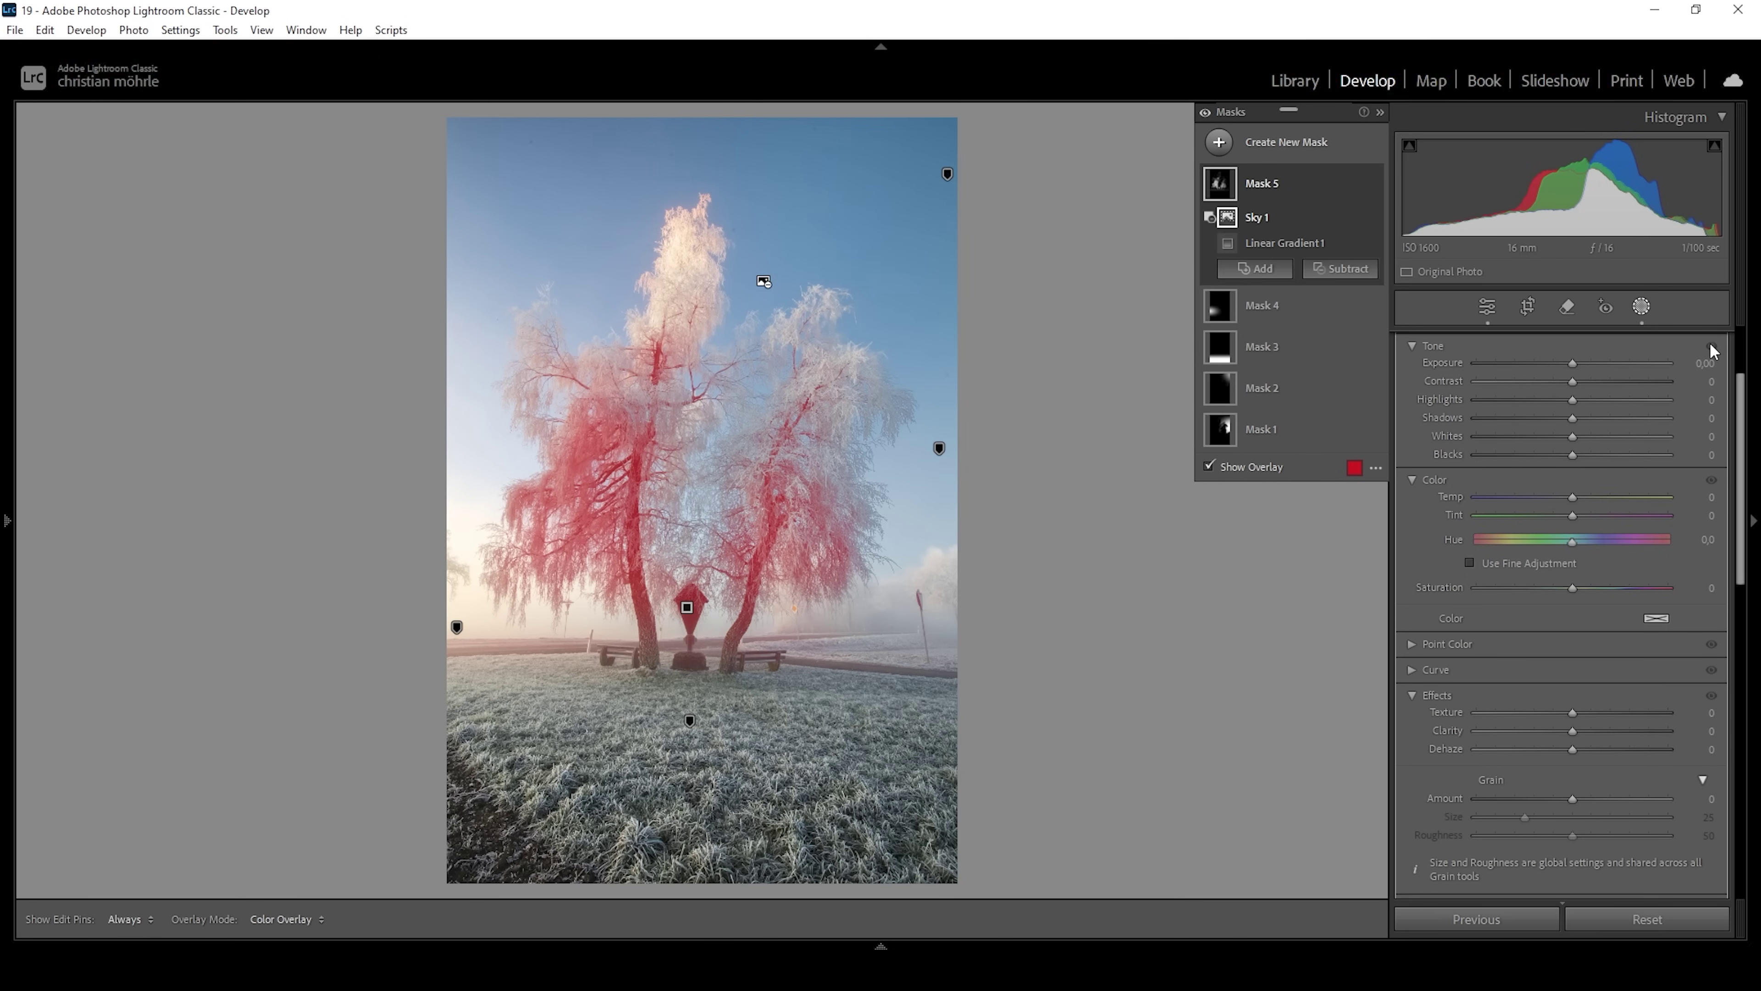
Step: Raise the gradient mask's Texture to 25 on the frosted trees
drag(1744, 394, 1742, 458)
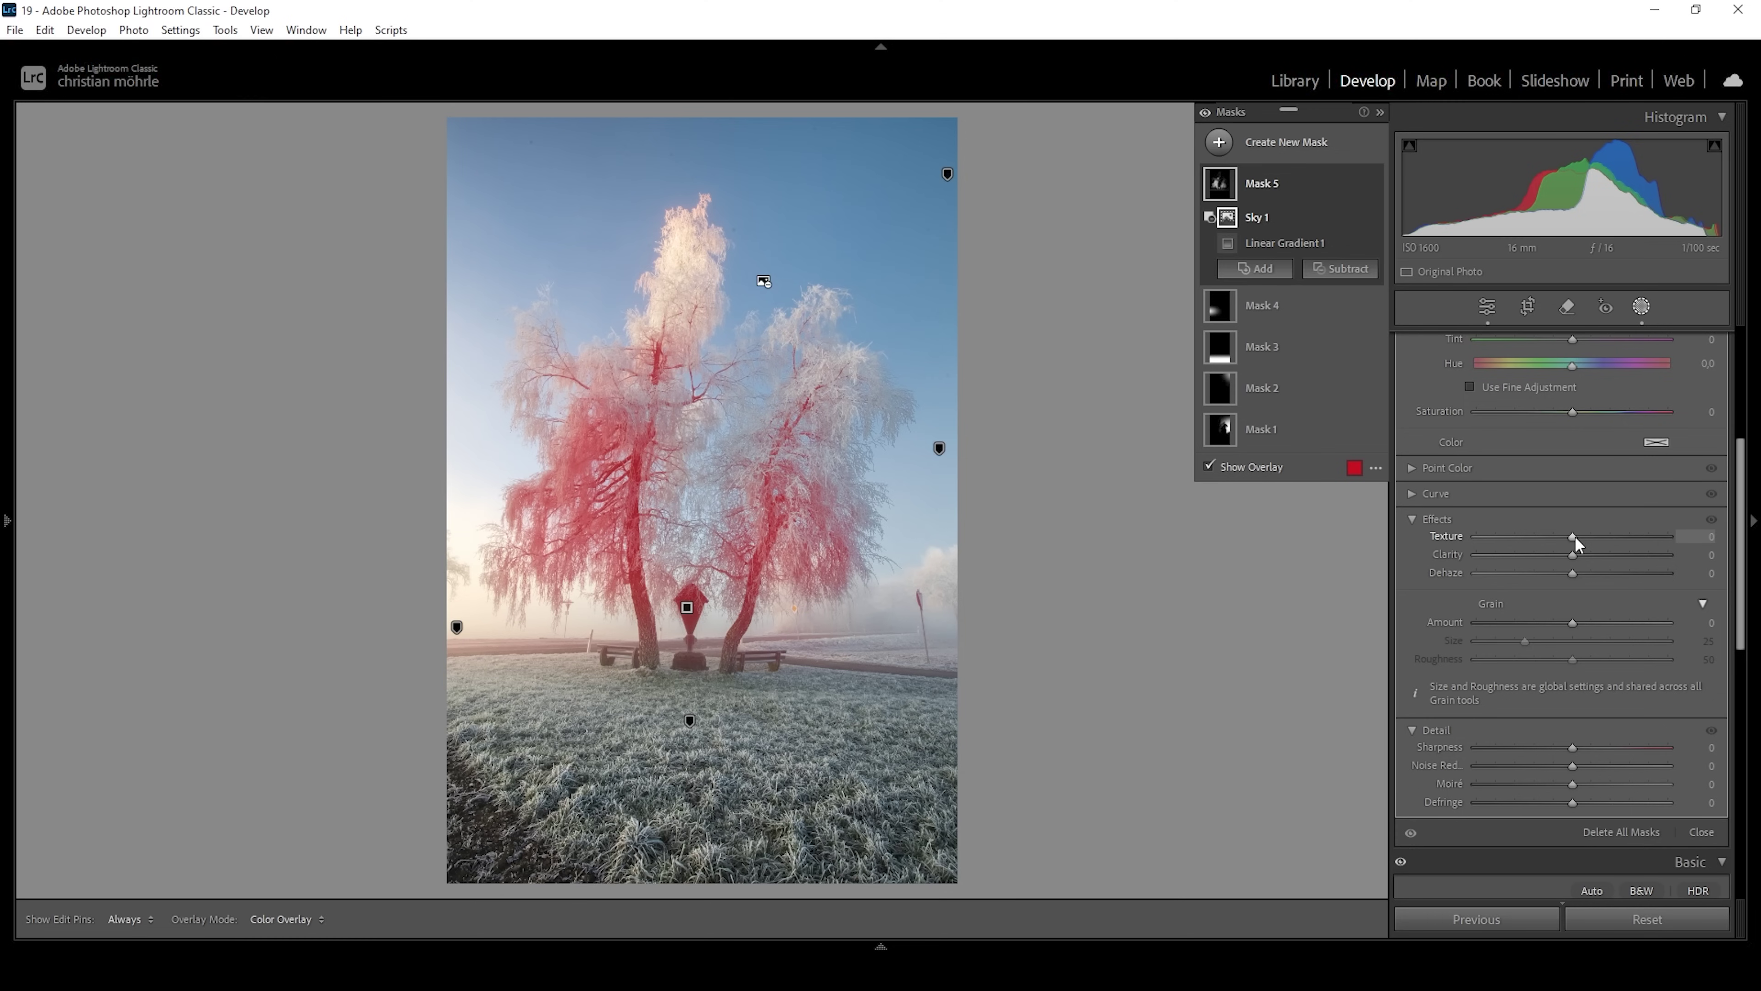
drag(1575, 538, 1599, 535)
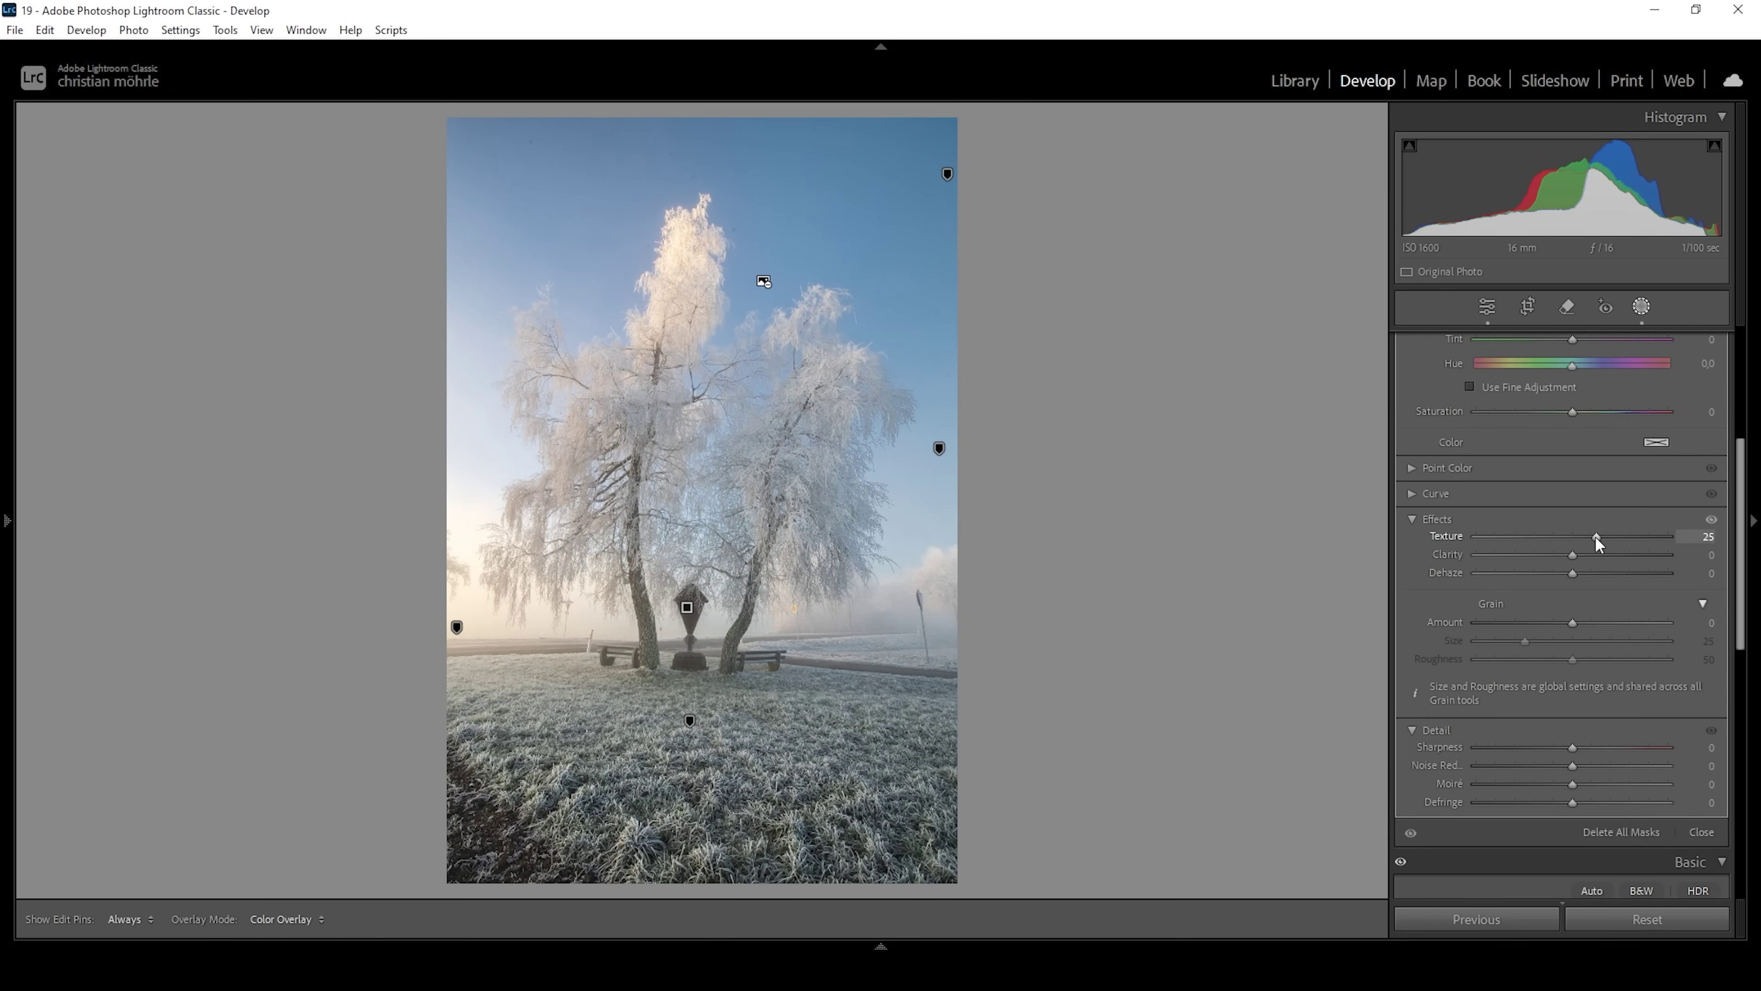
drag(1596, 535, 1596, 536)
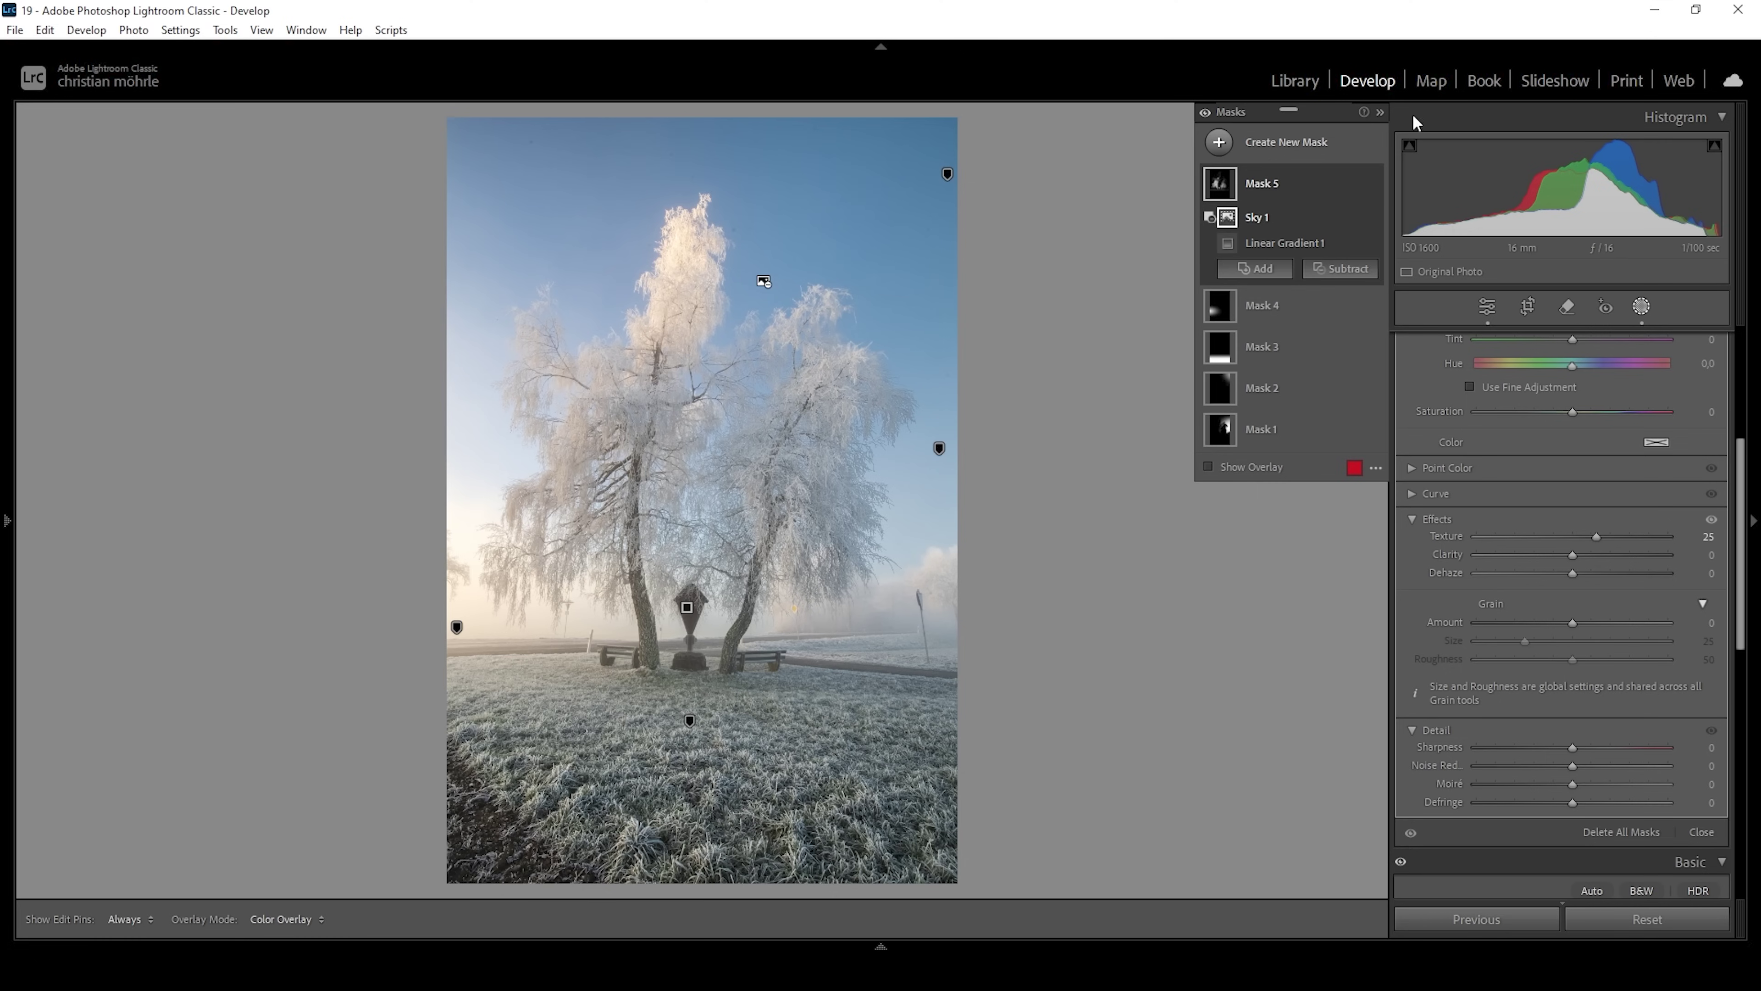
click(1254, 269)
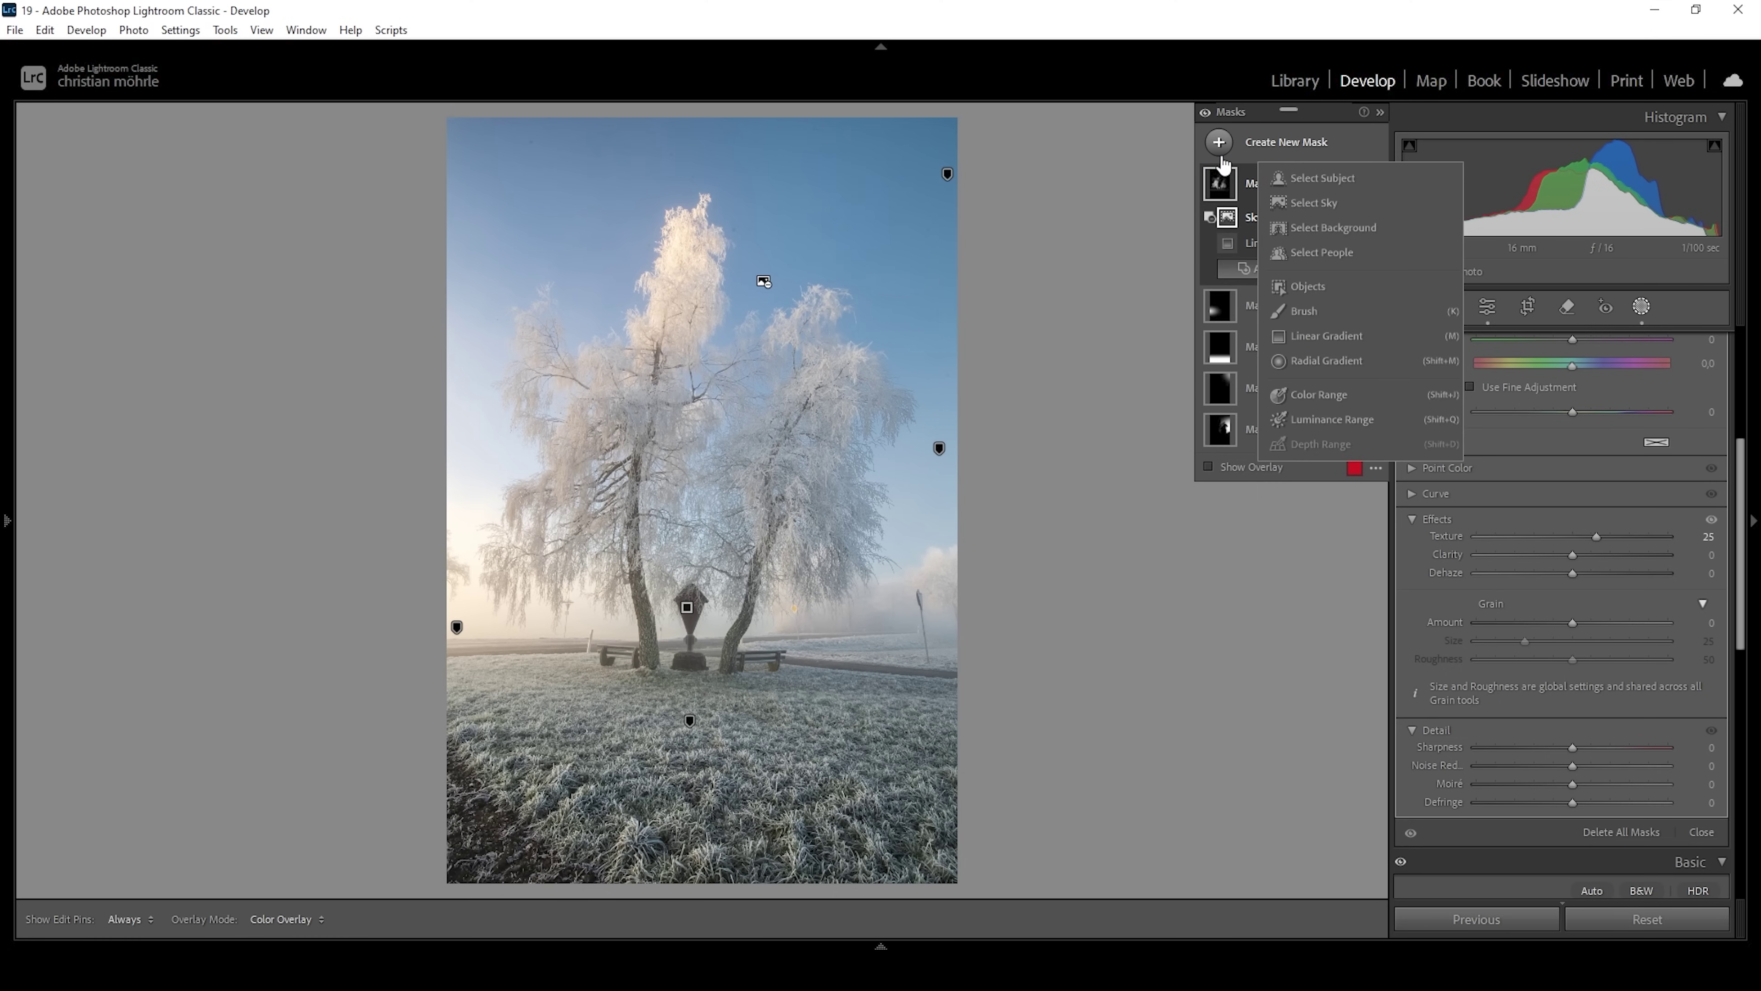
Step: Create a colour range mask from the tree trunks and subtract a linear gradient over the ground
click(1336, 392)
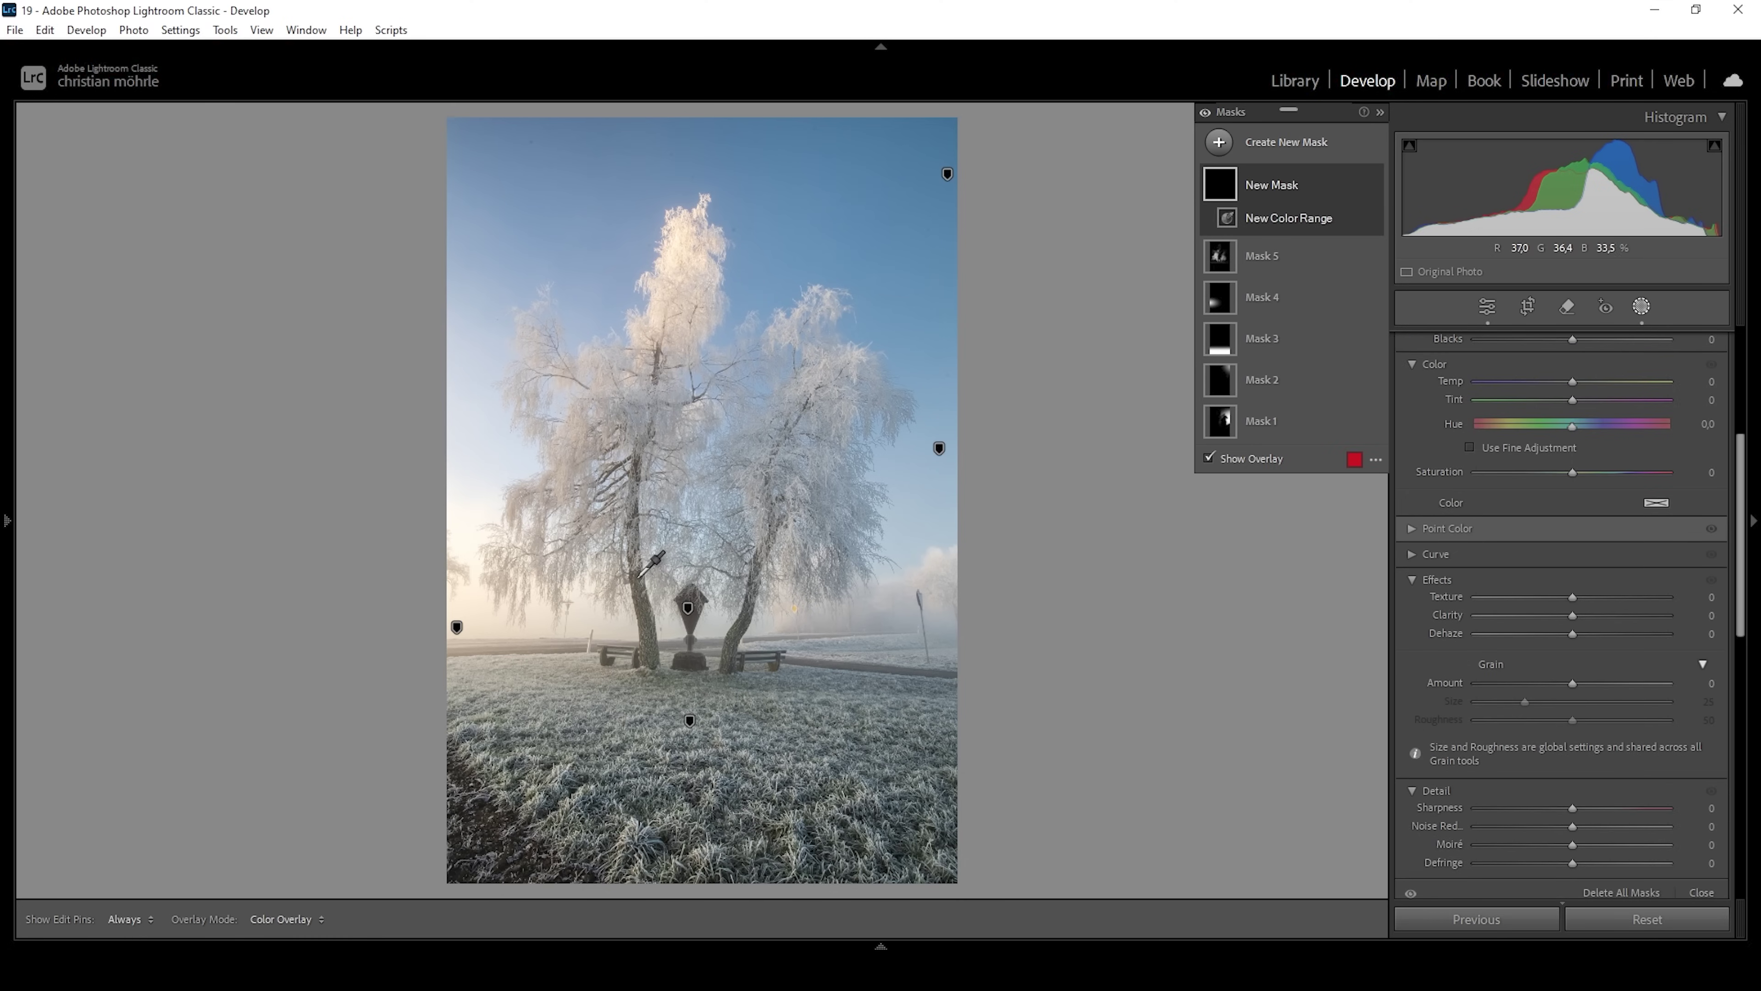
click(637, 578)
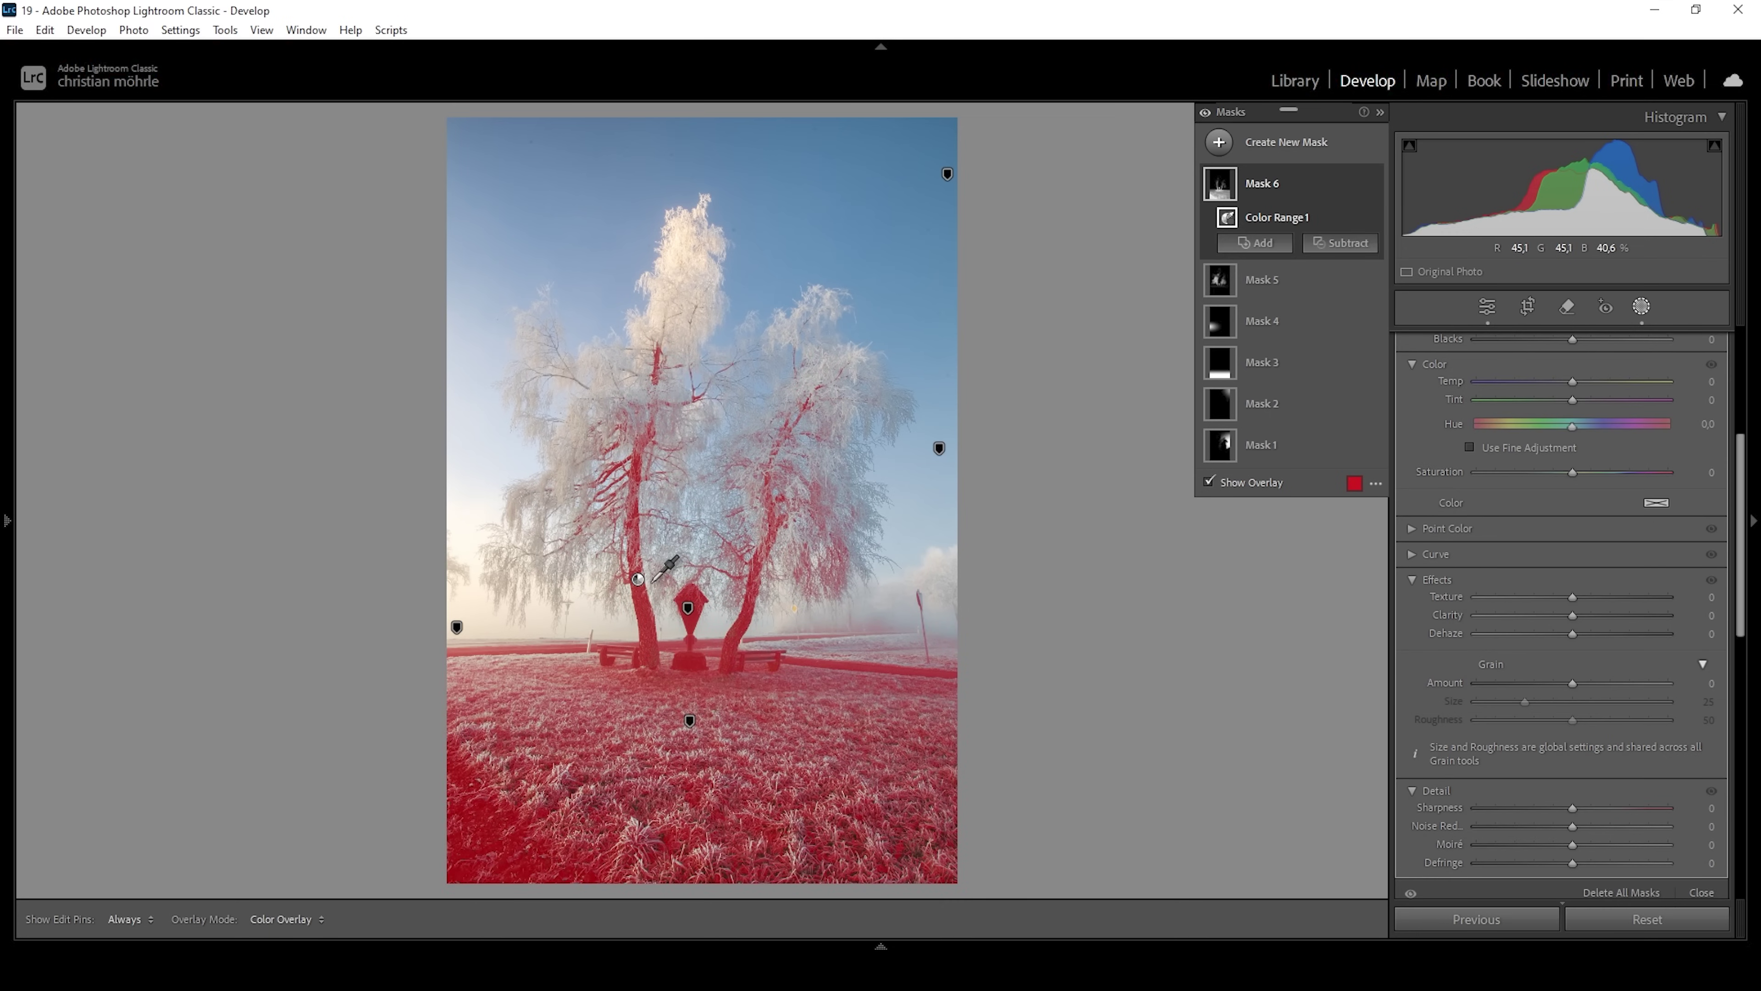
click(1340, 243)
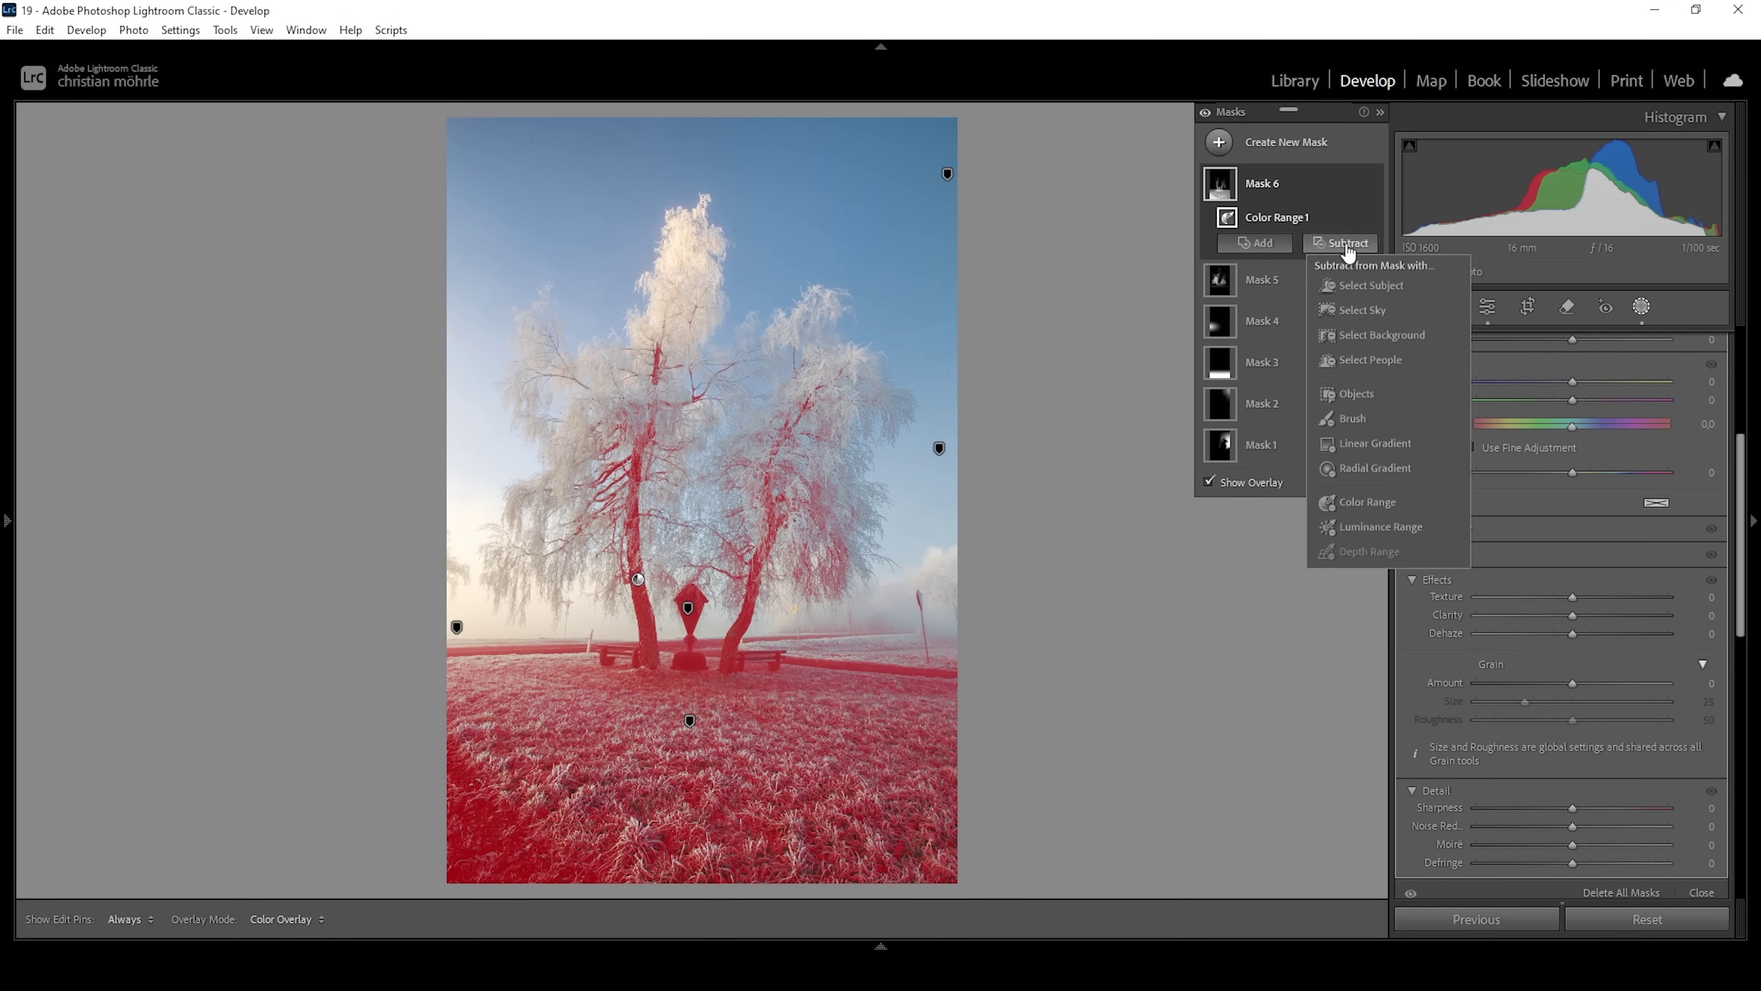
click(1377, 443)
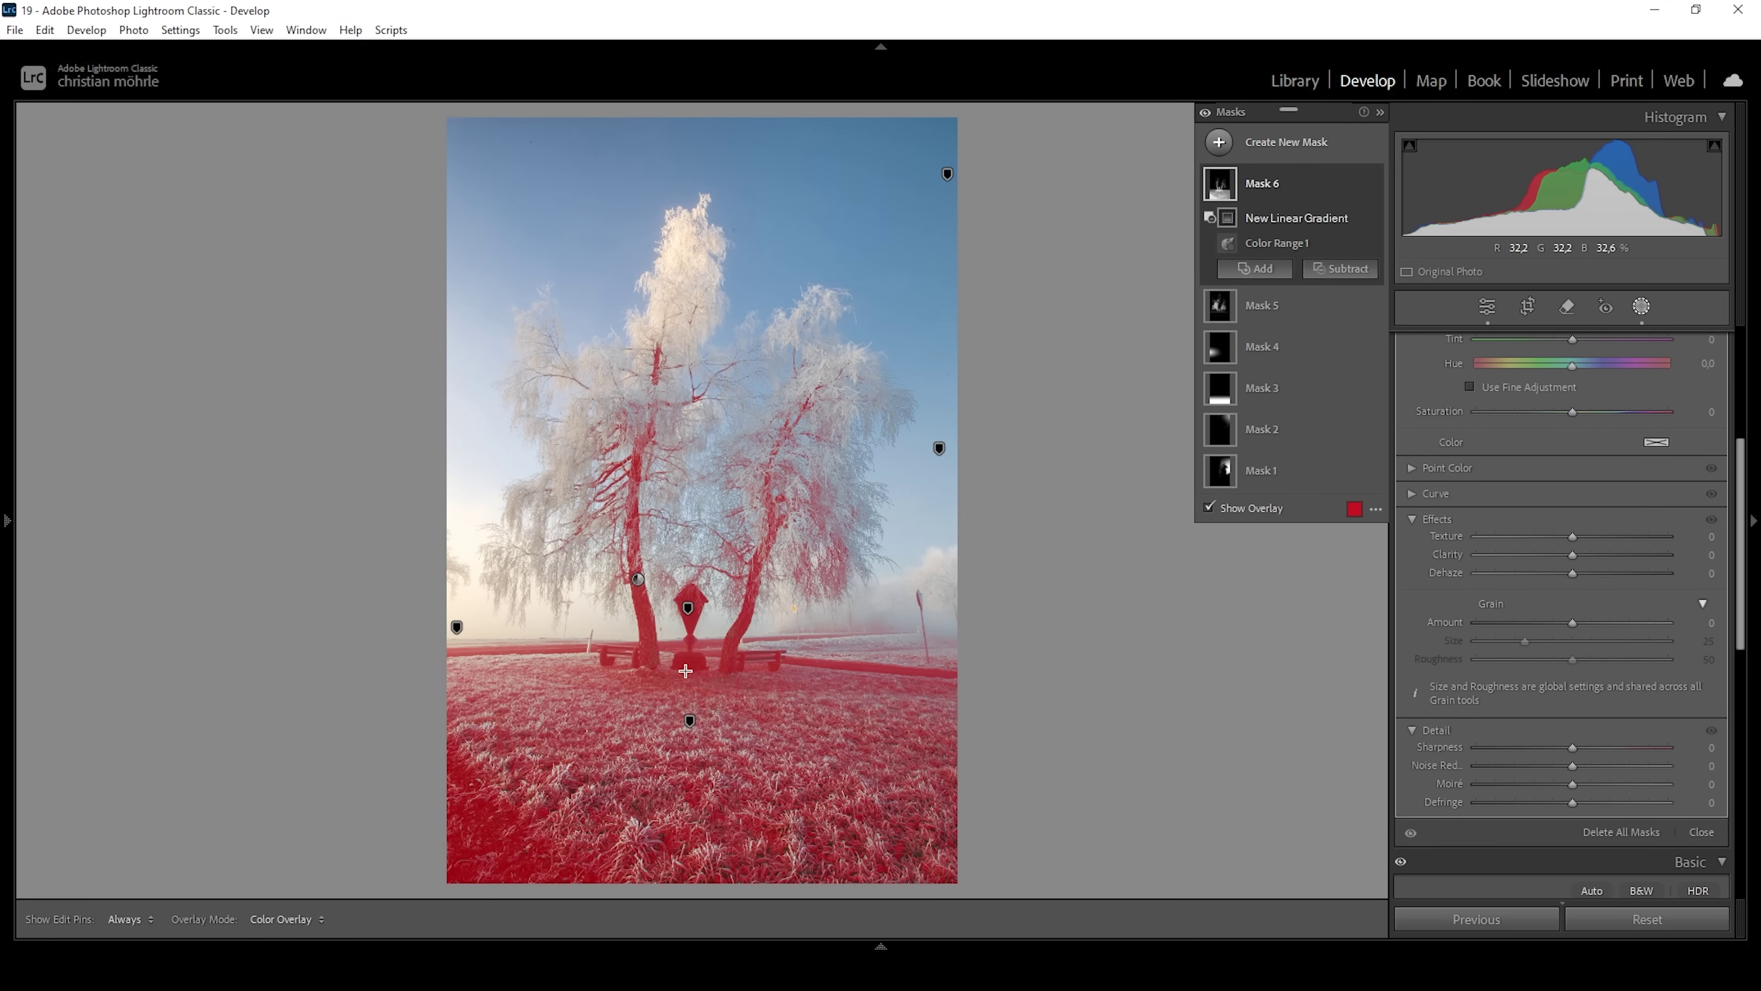
drag(693, 658, 692, 567)
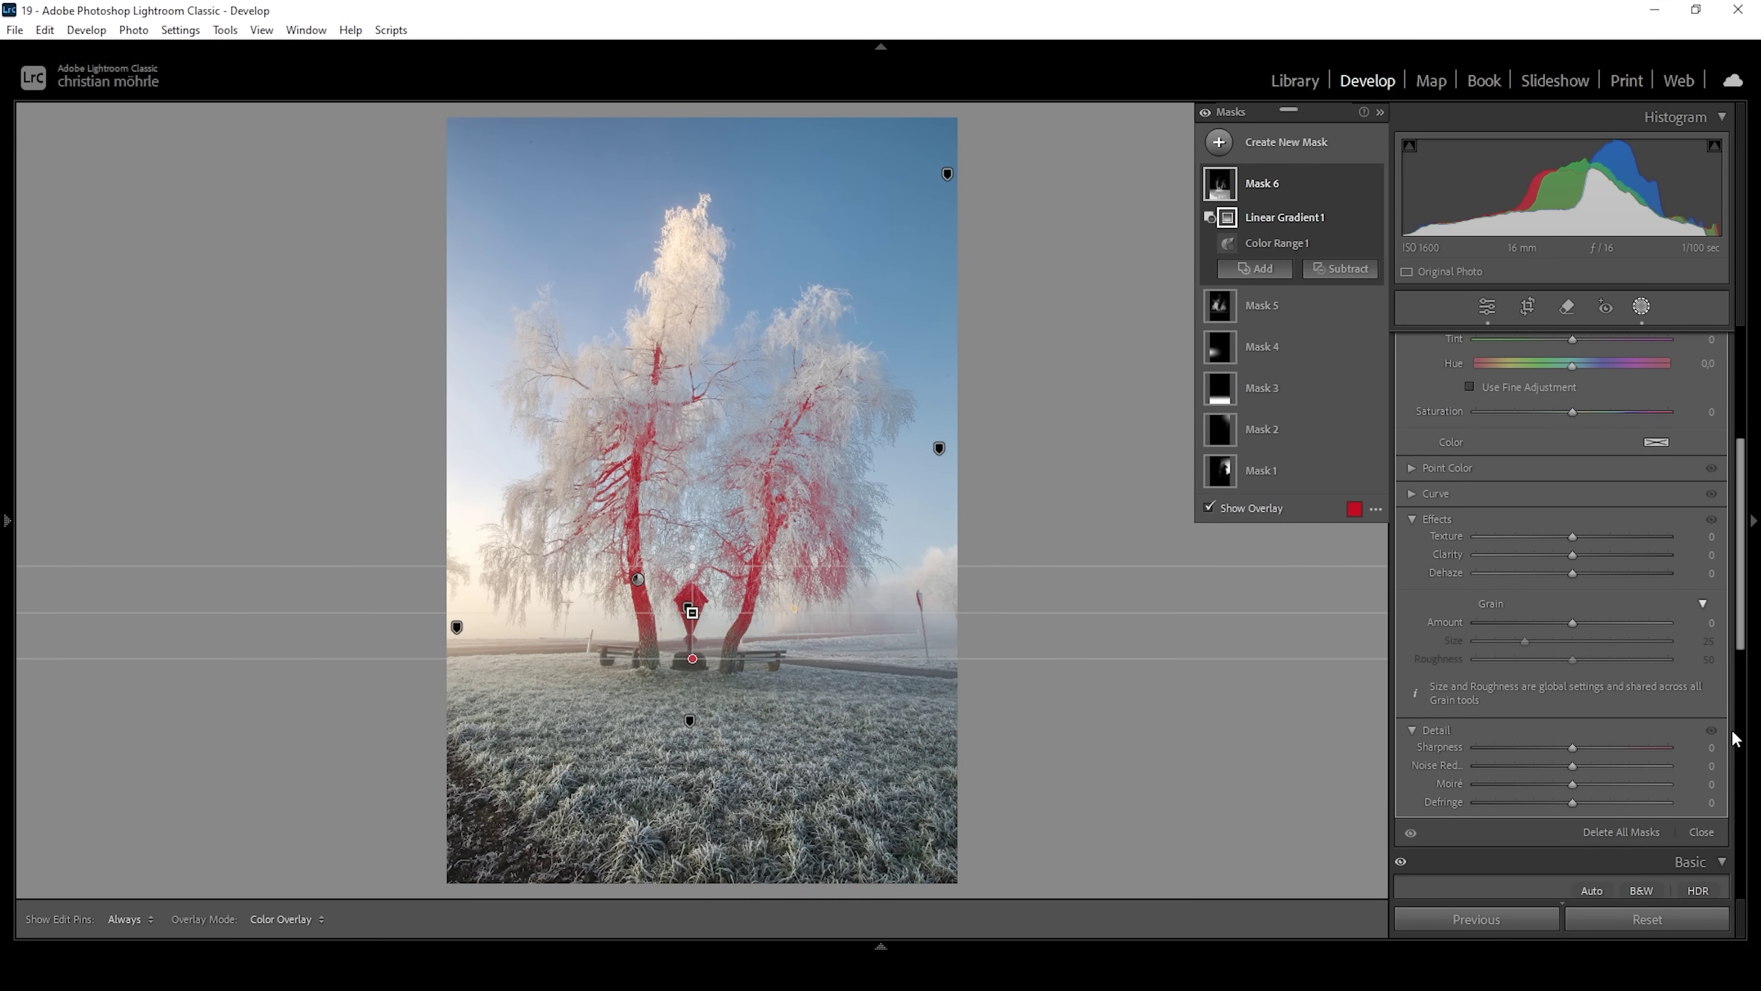
Step: Set the trunk mask to Blacks −18 and Shadows −62, then exit masking and collapse Basic
scroll(1560, 527, up, 5)
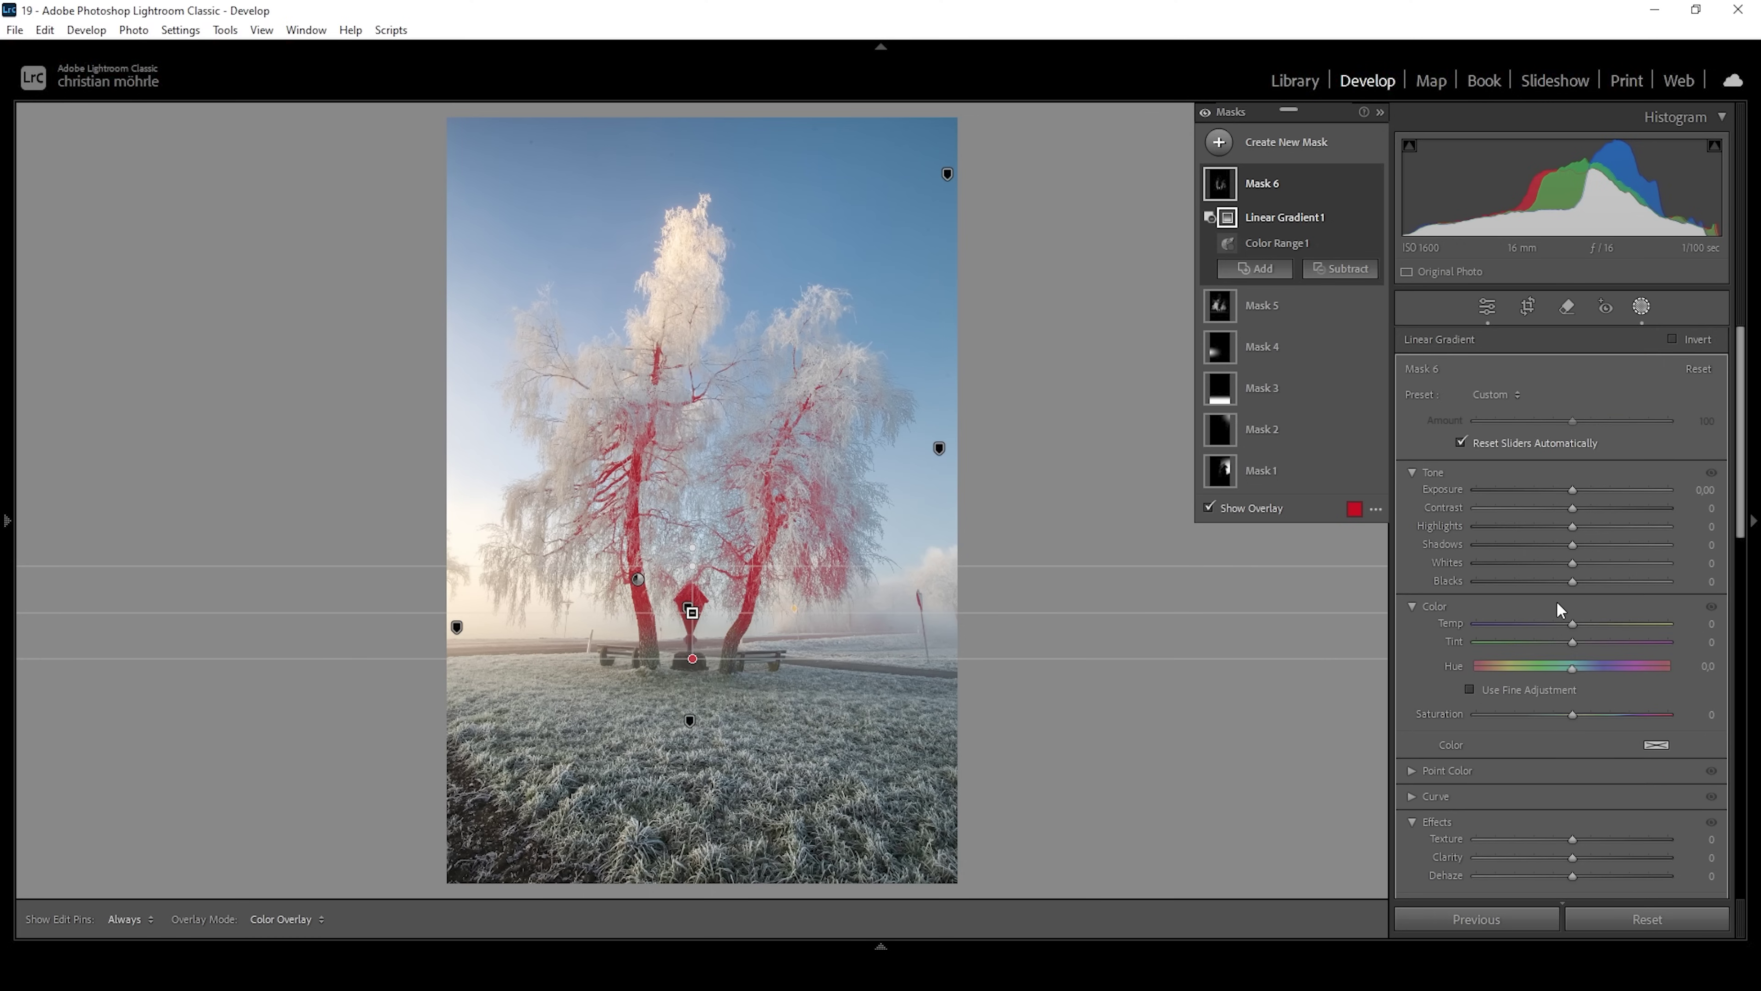
drag(1574, 581, 1514, 550)
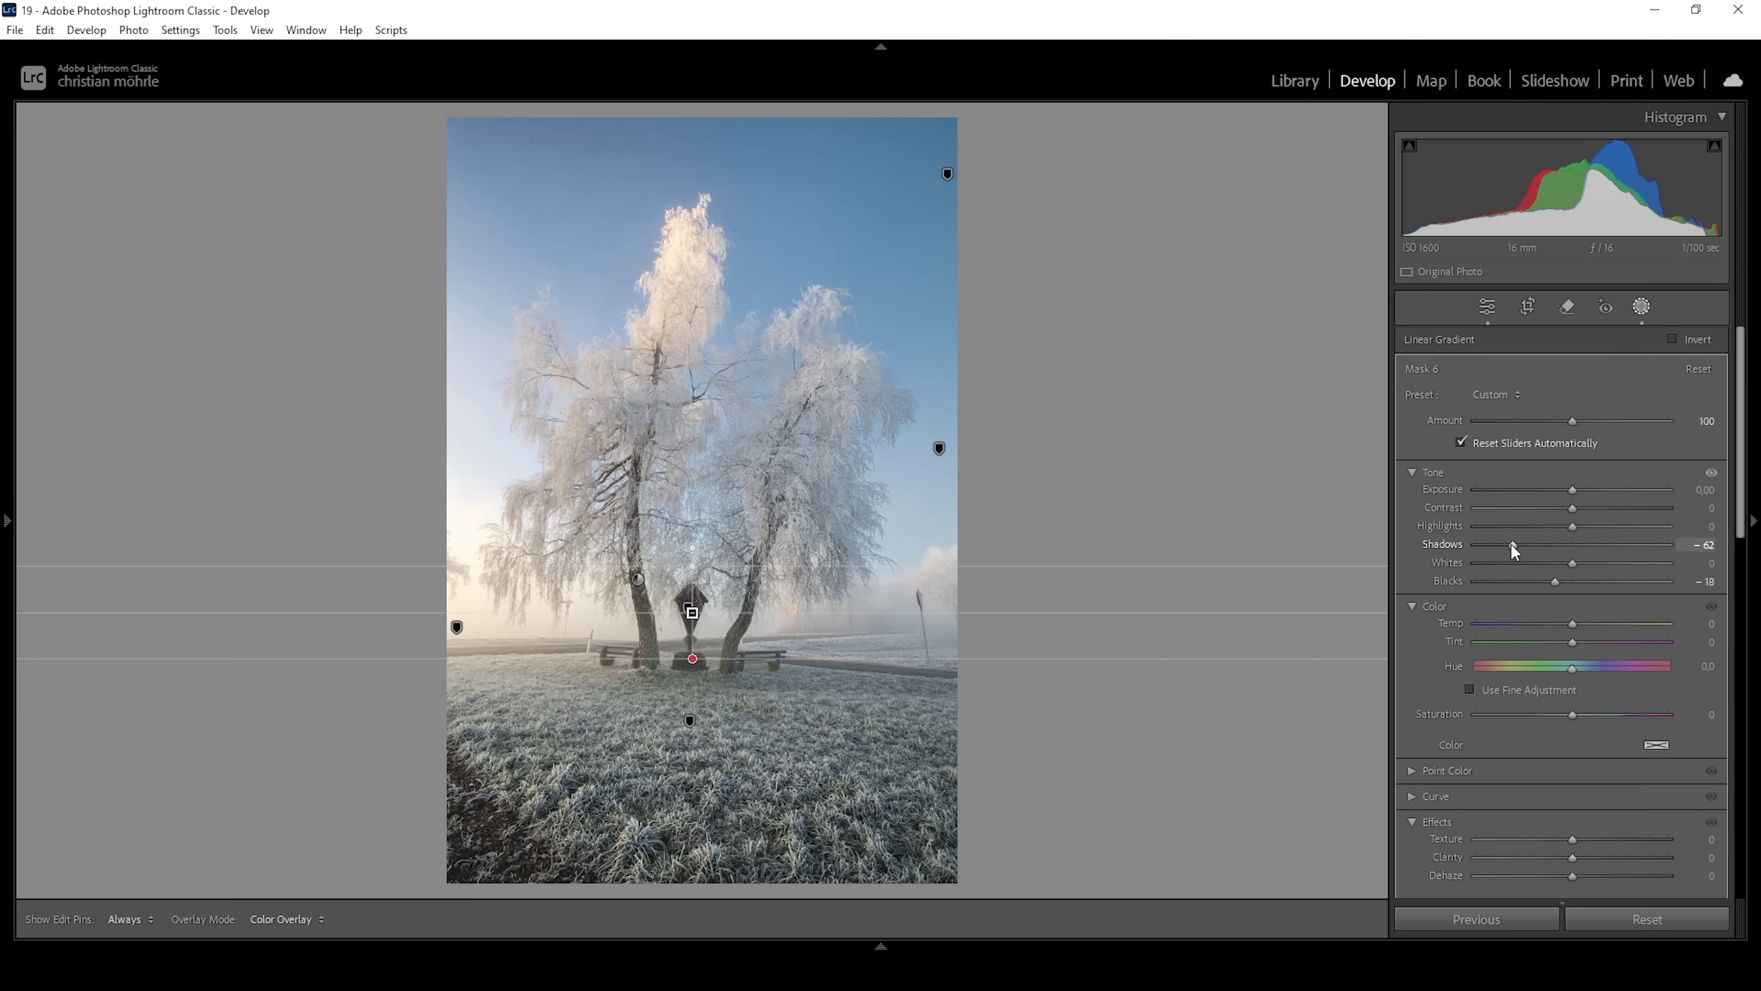
drag(1511, 542, 1511, 543)
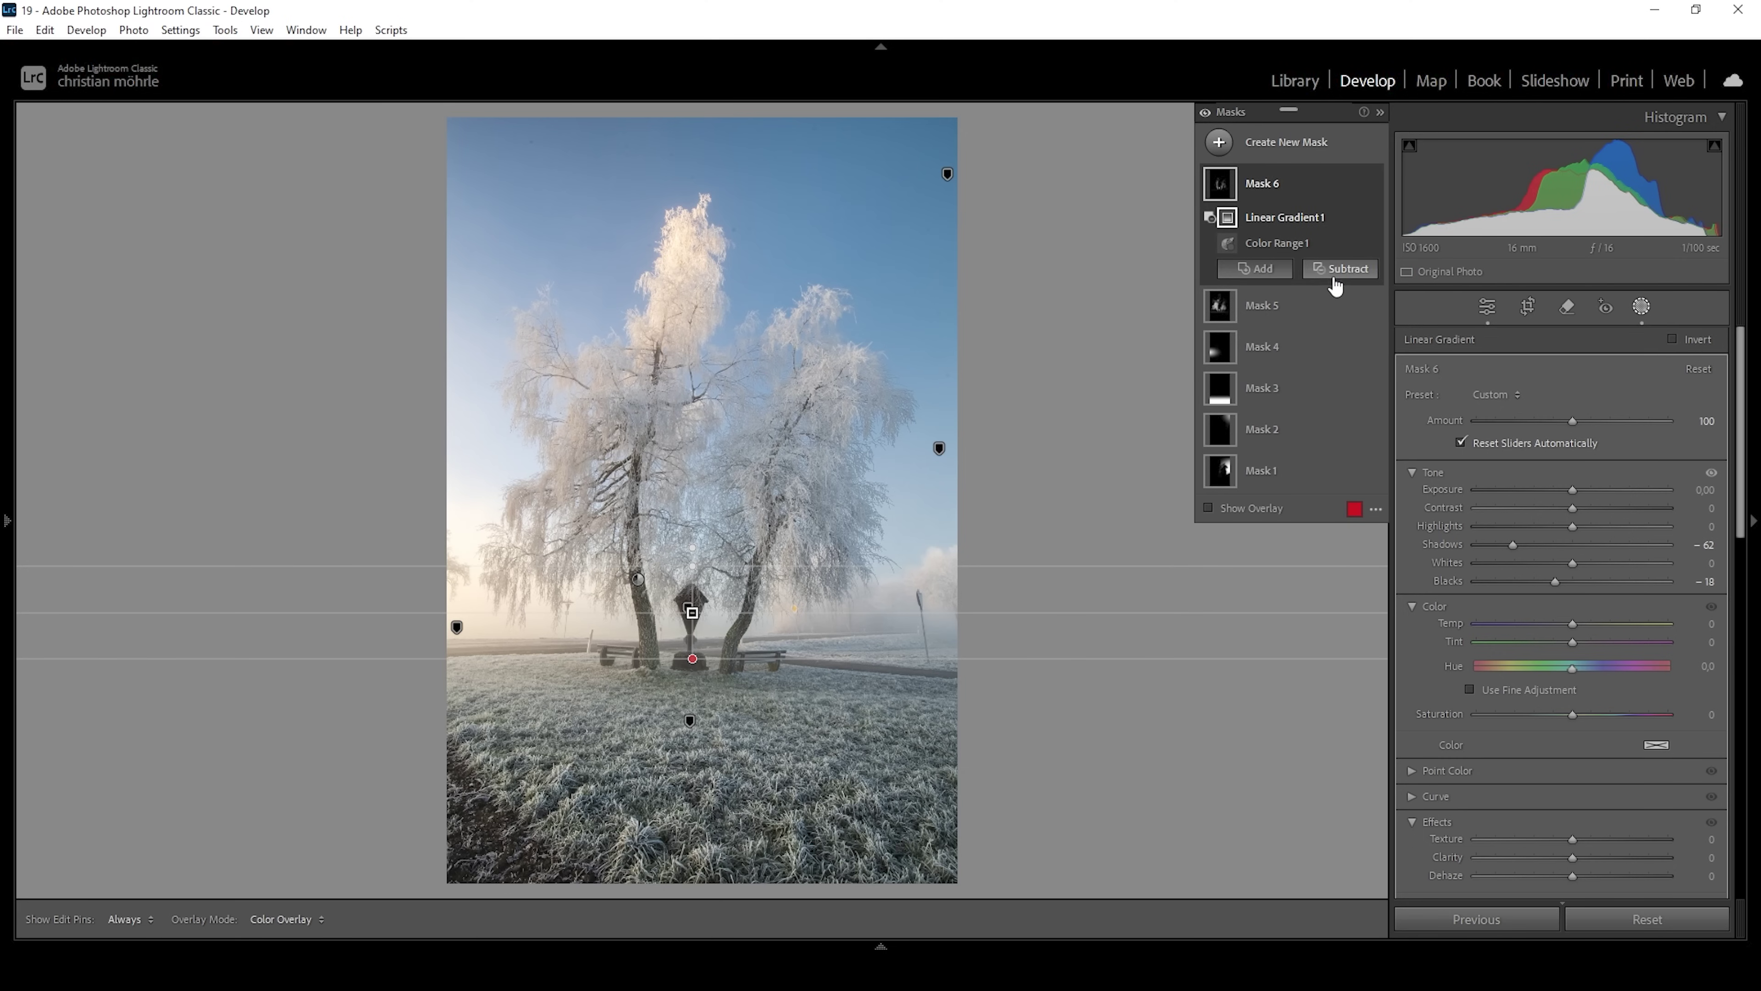
click(1204, 112)
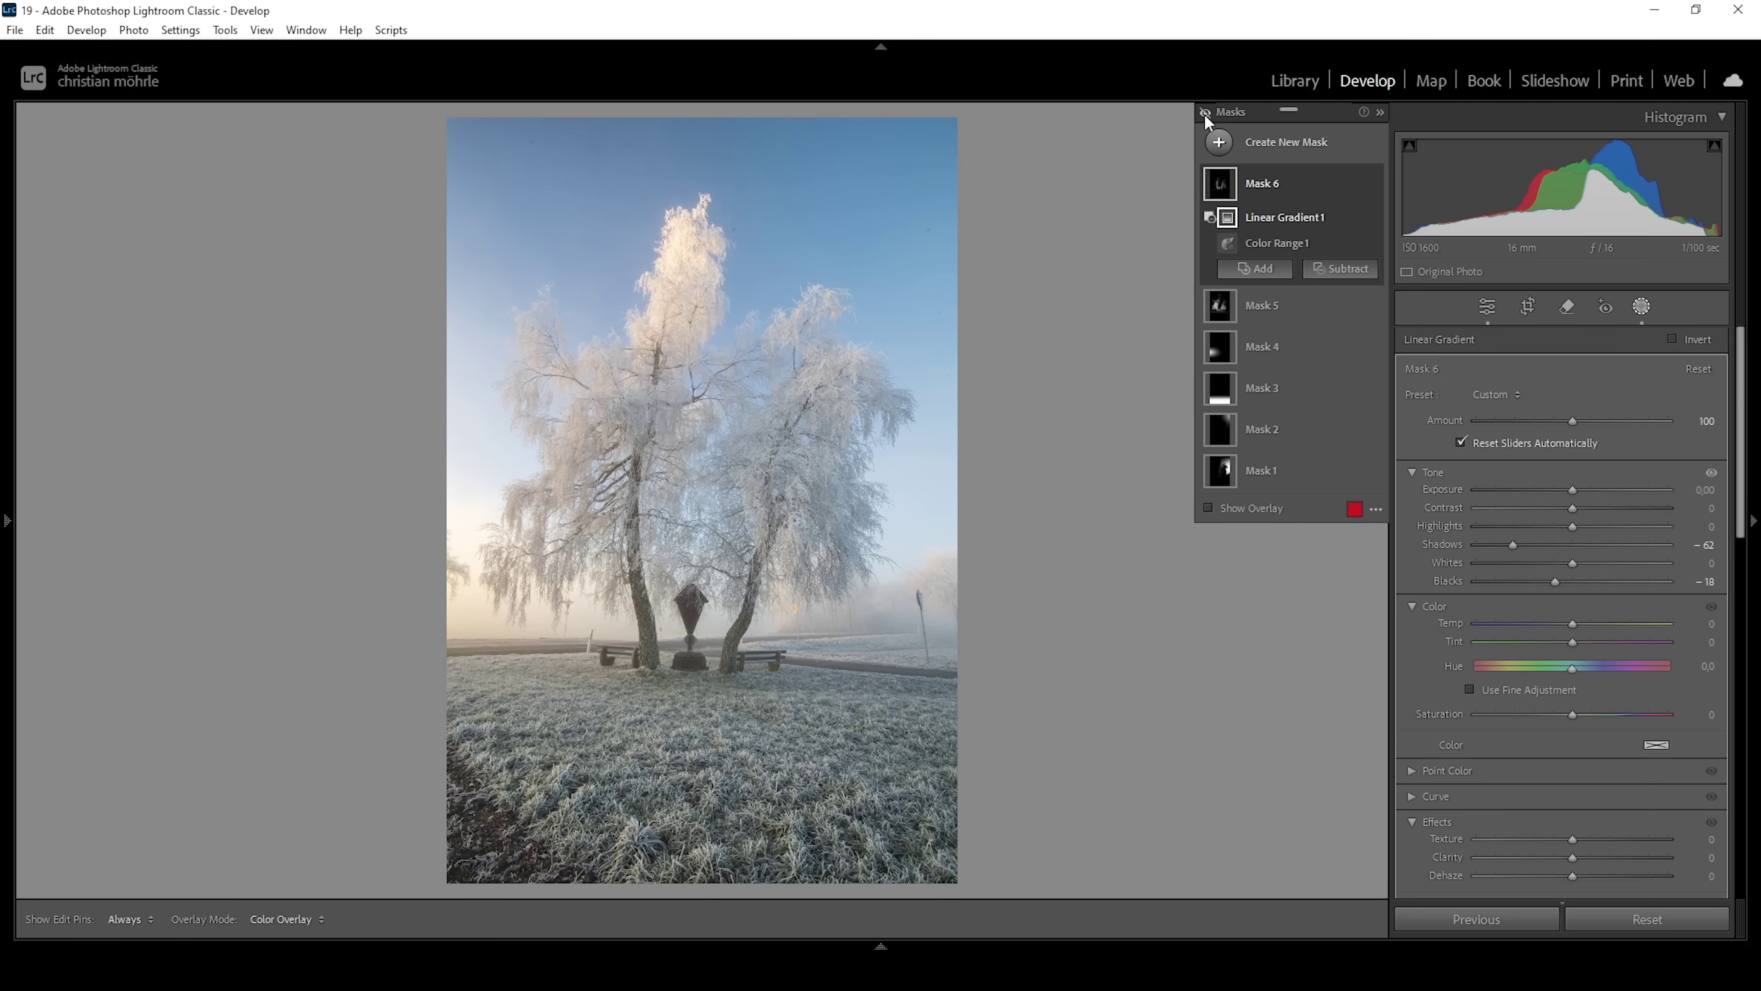
click(1205, 112)
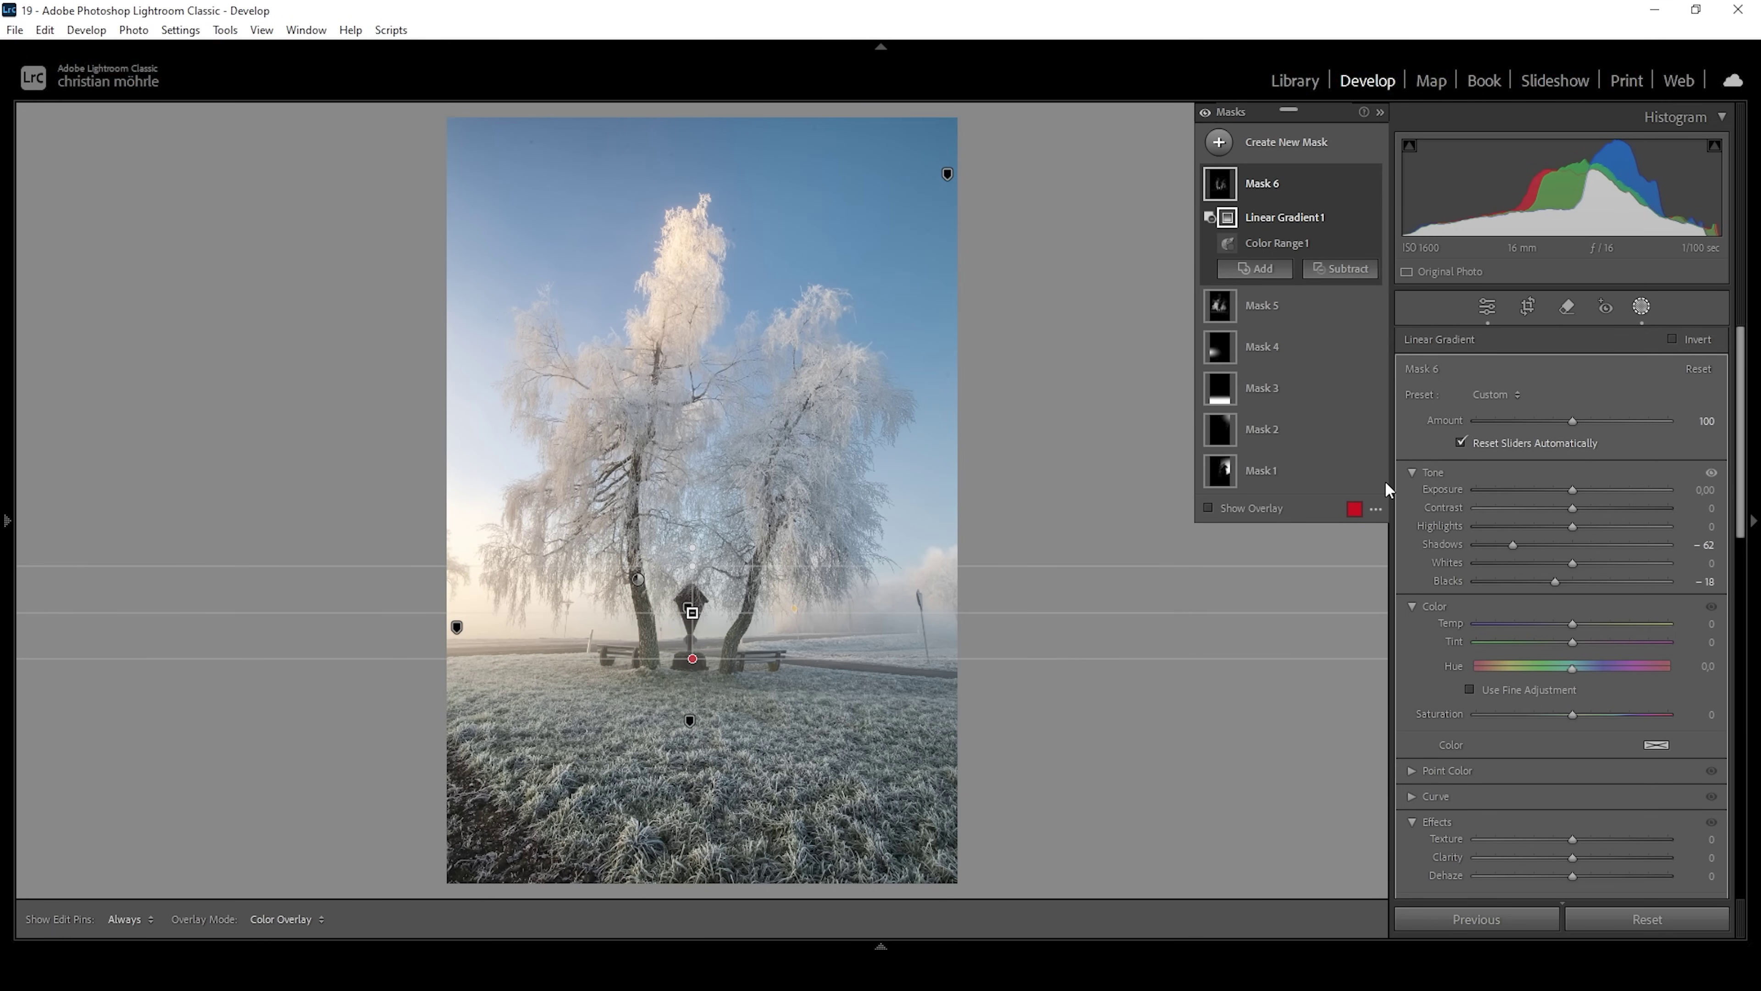
click(1487, 306)
click(1718, 344)
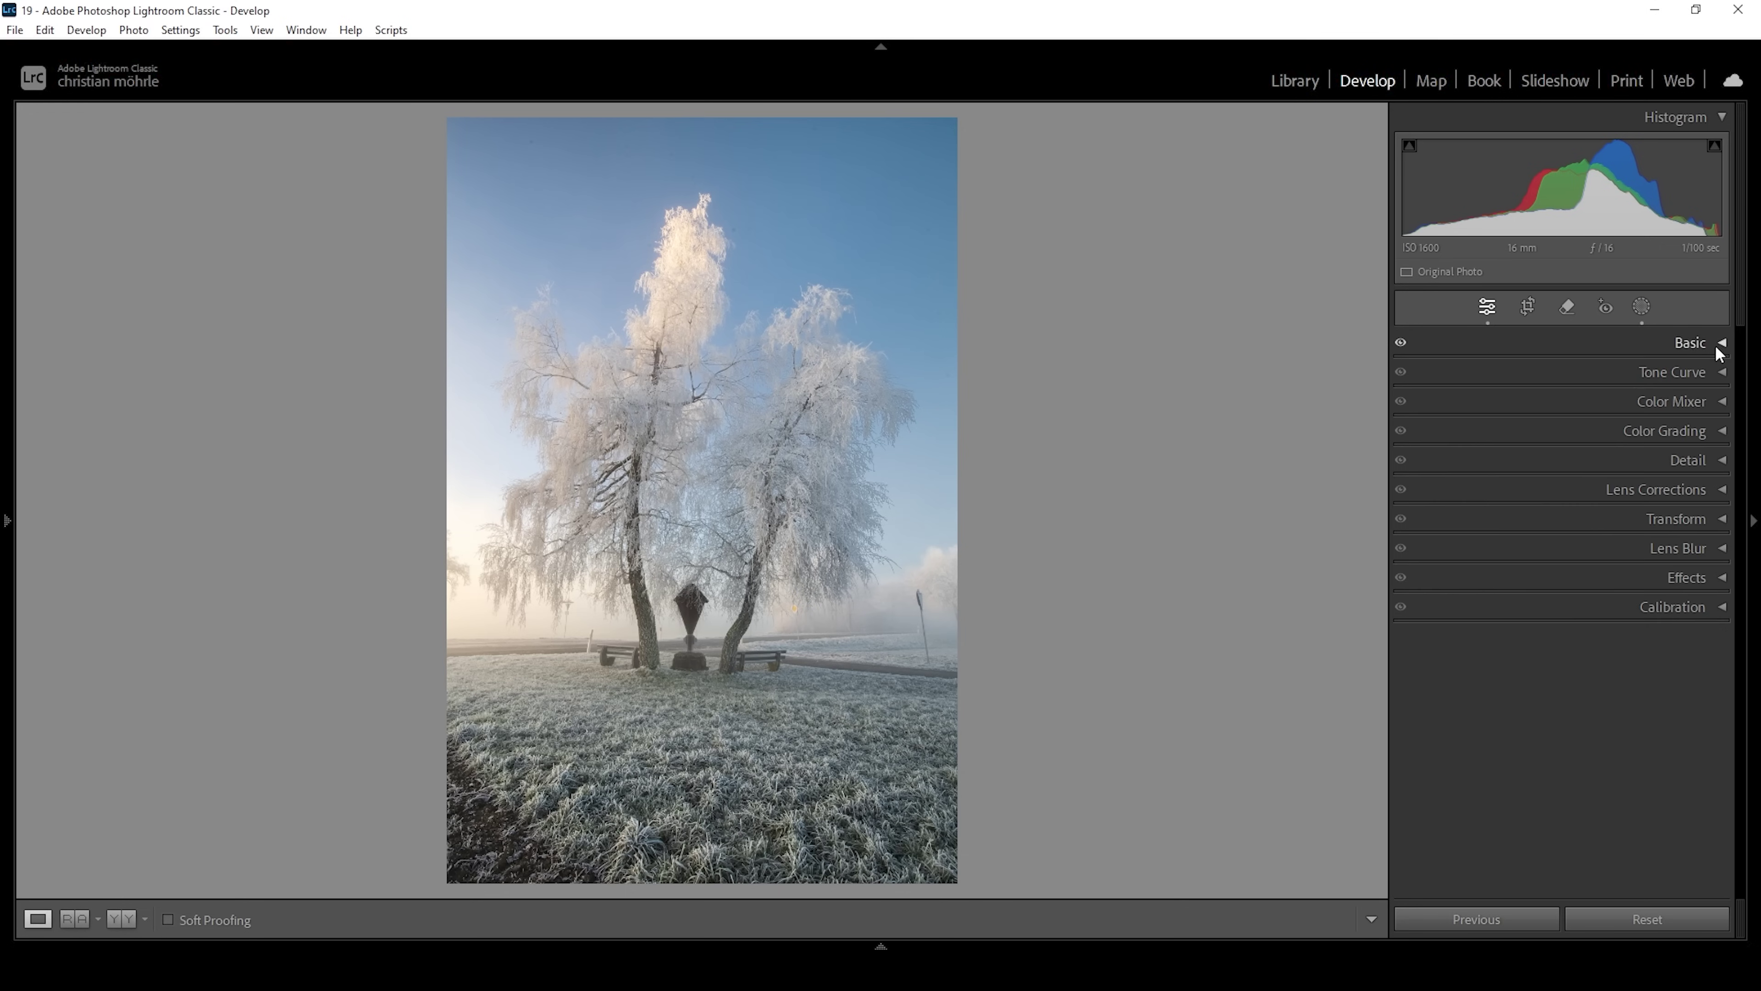
Step: Shift the Yellow hue to −26 in the Color Mixer HSL
click(1698, 402)
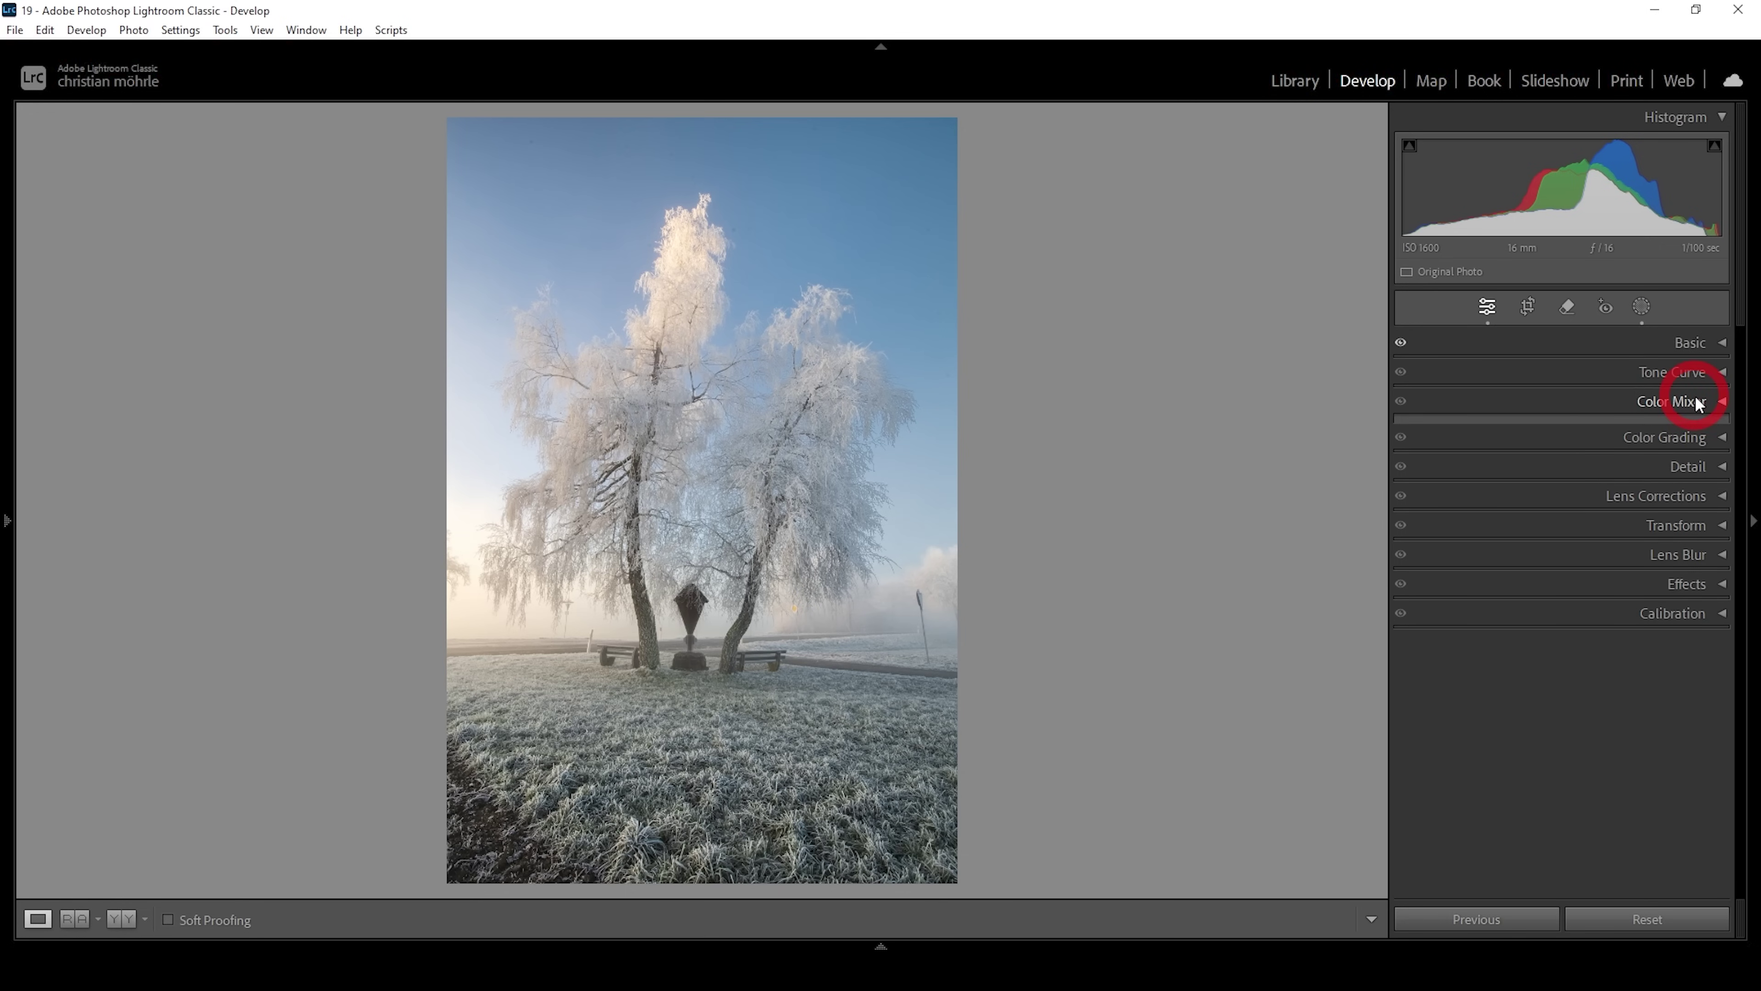
click(1479, 485)
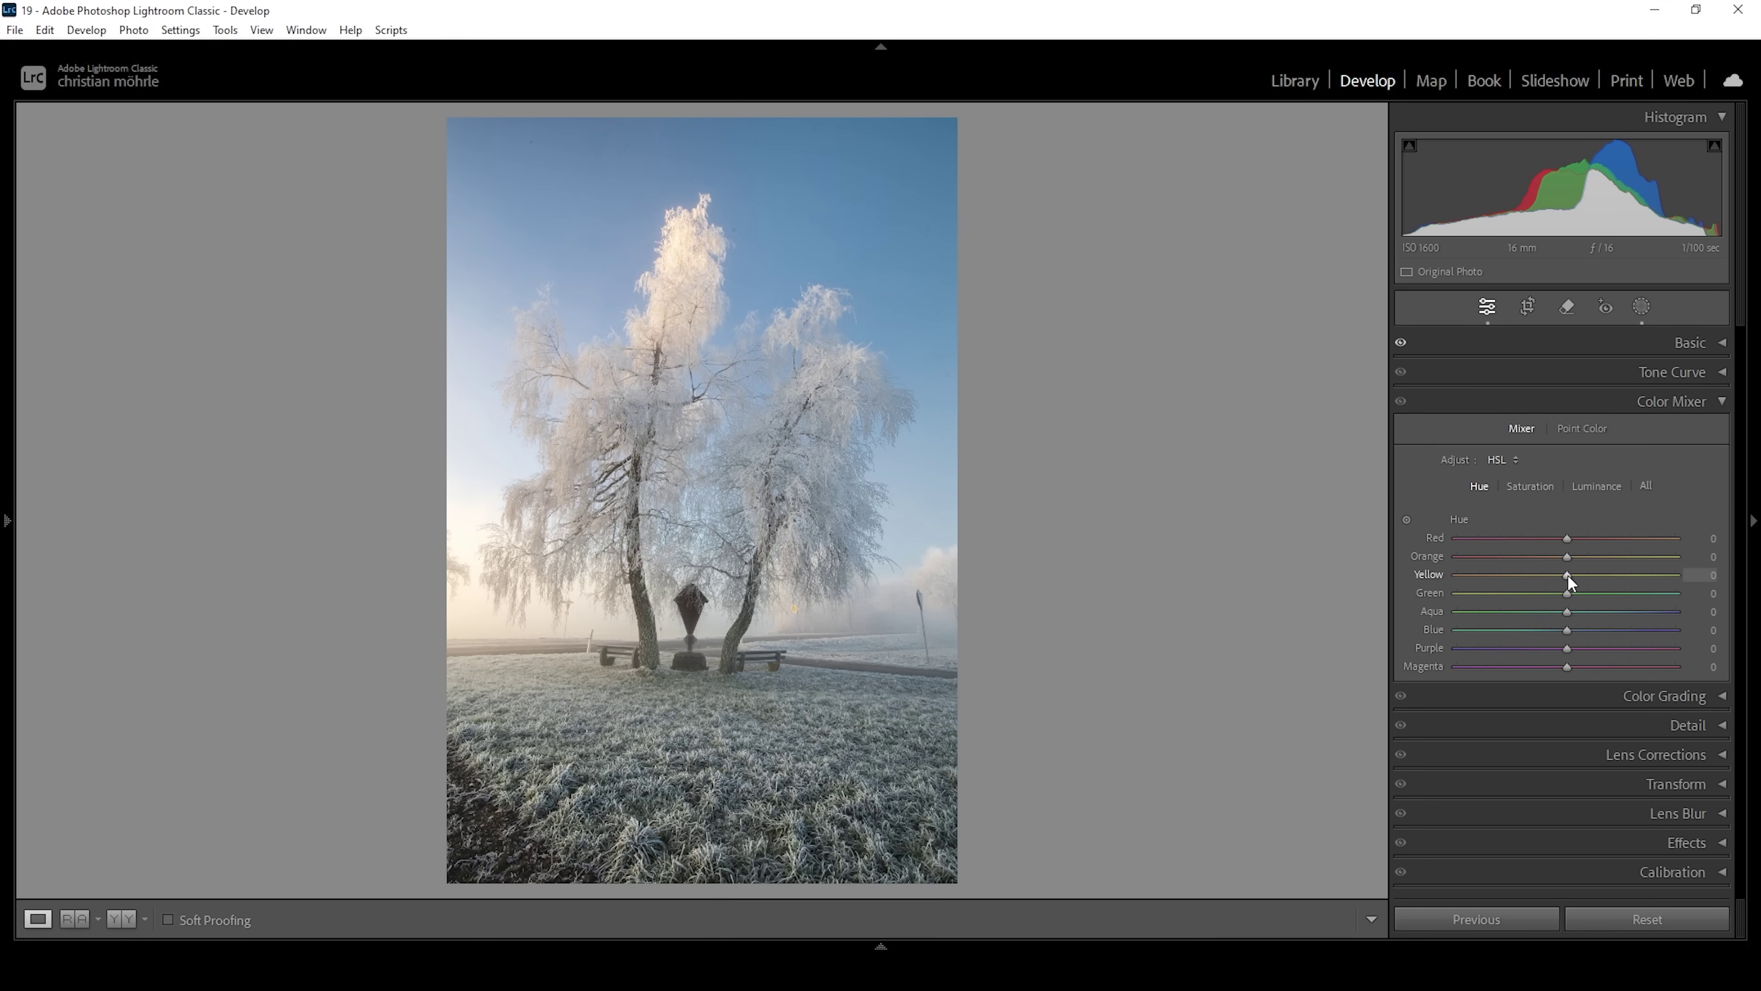
drag(1567, 574, 1543, 575)
drag(1539, 576, 1539, 576)
Step: Set saturation Orange +13, Green −100, Blue −9, and Blue luminance −7
click(1528, 486)
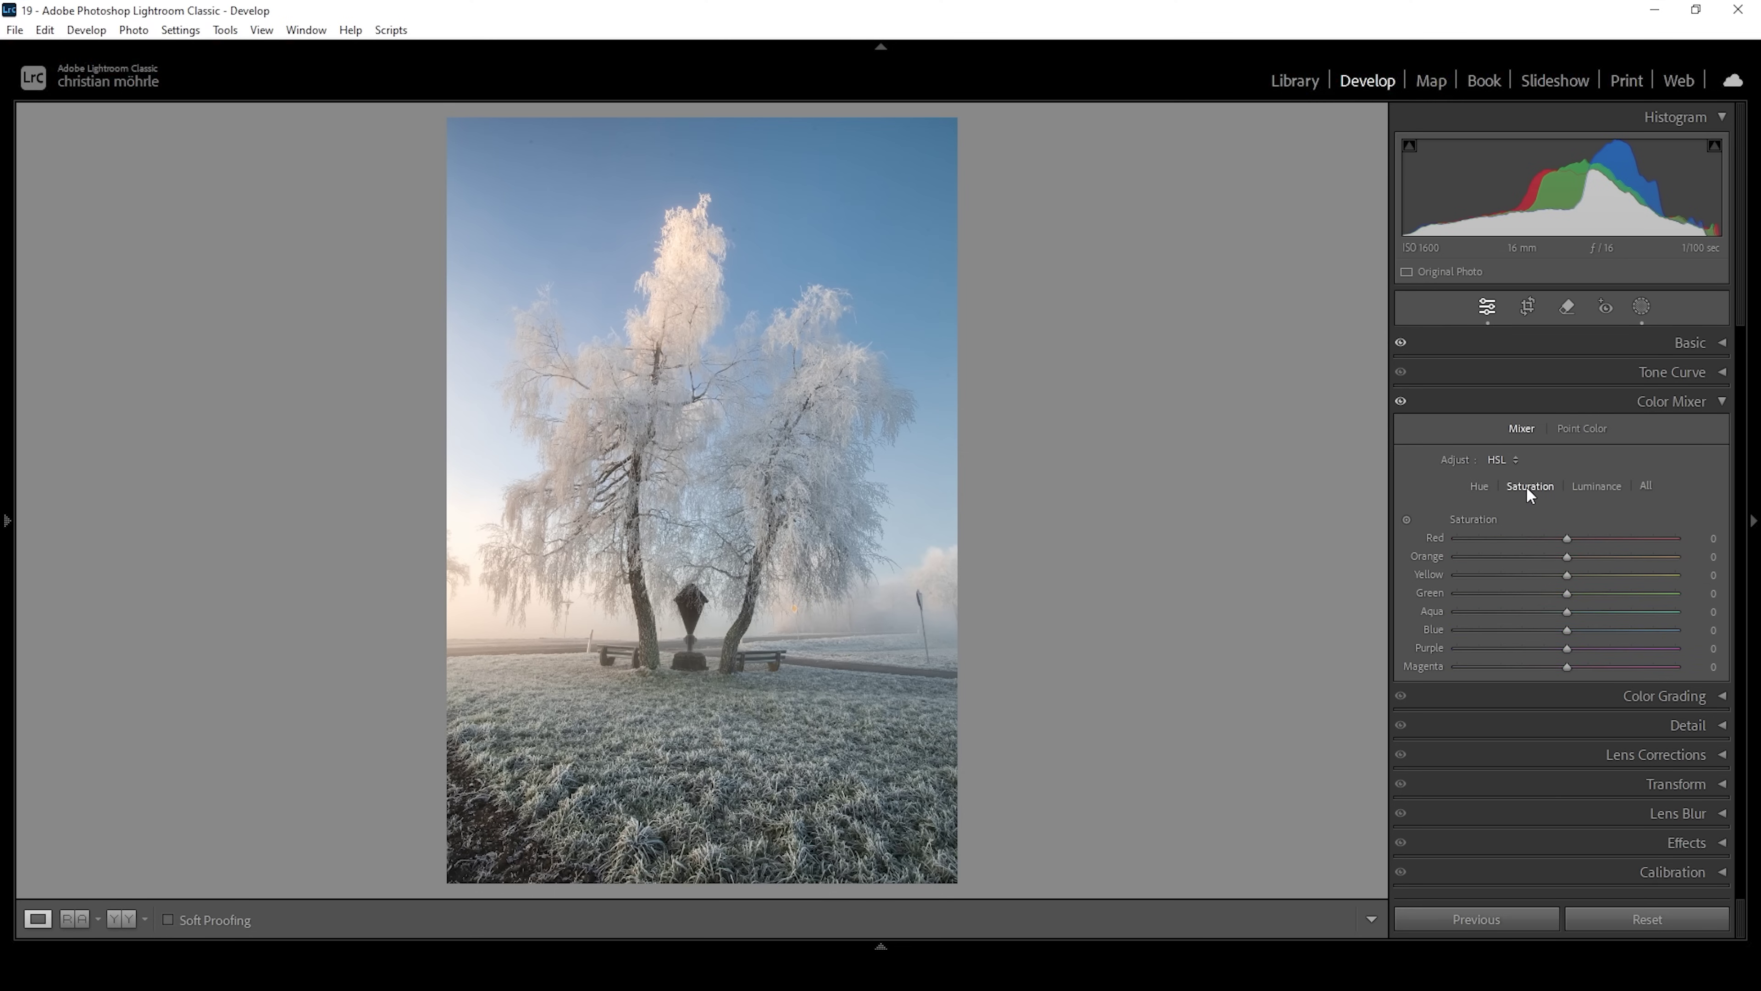
mouse_move(1566, 557)
mouse_down()
mouse_move(1595, 558)
mouse_move(1584, 574)
mouse_up()
drag(1591, 576, 1430, 596)
drag(1556, 629, 1555, 632)
click(1595, 485)
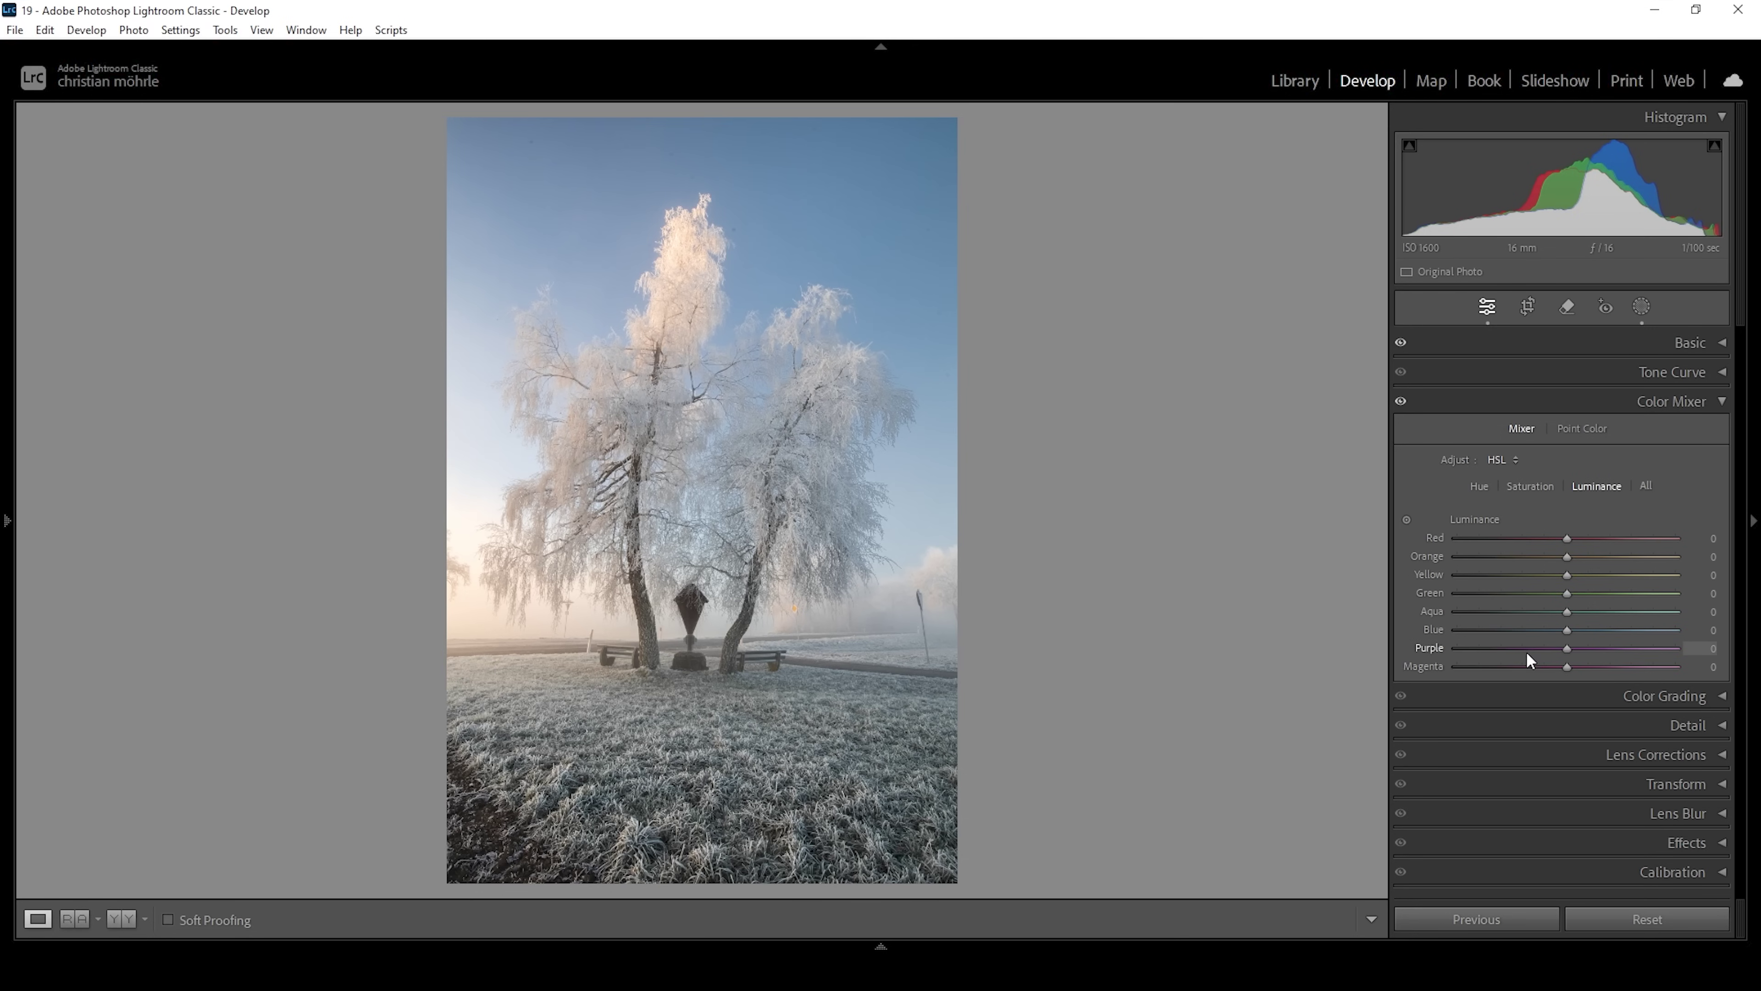
drag(1560, 632, 1559, 633)
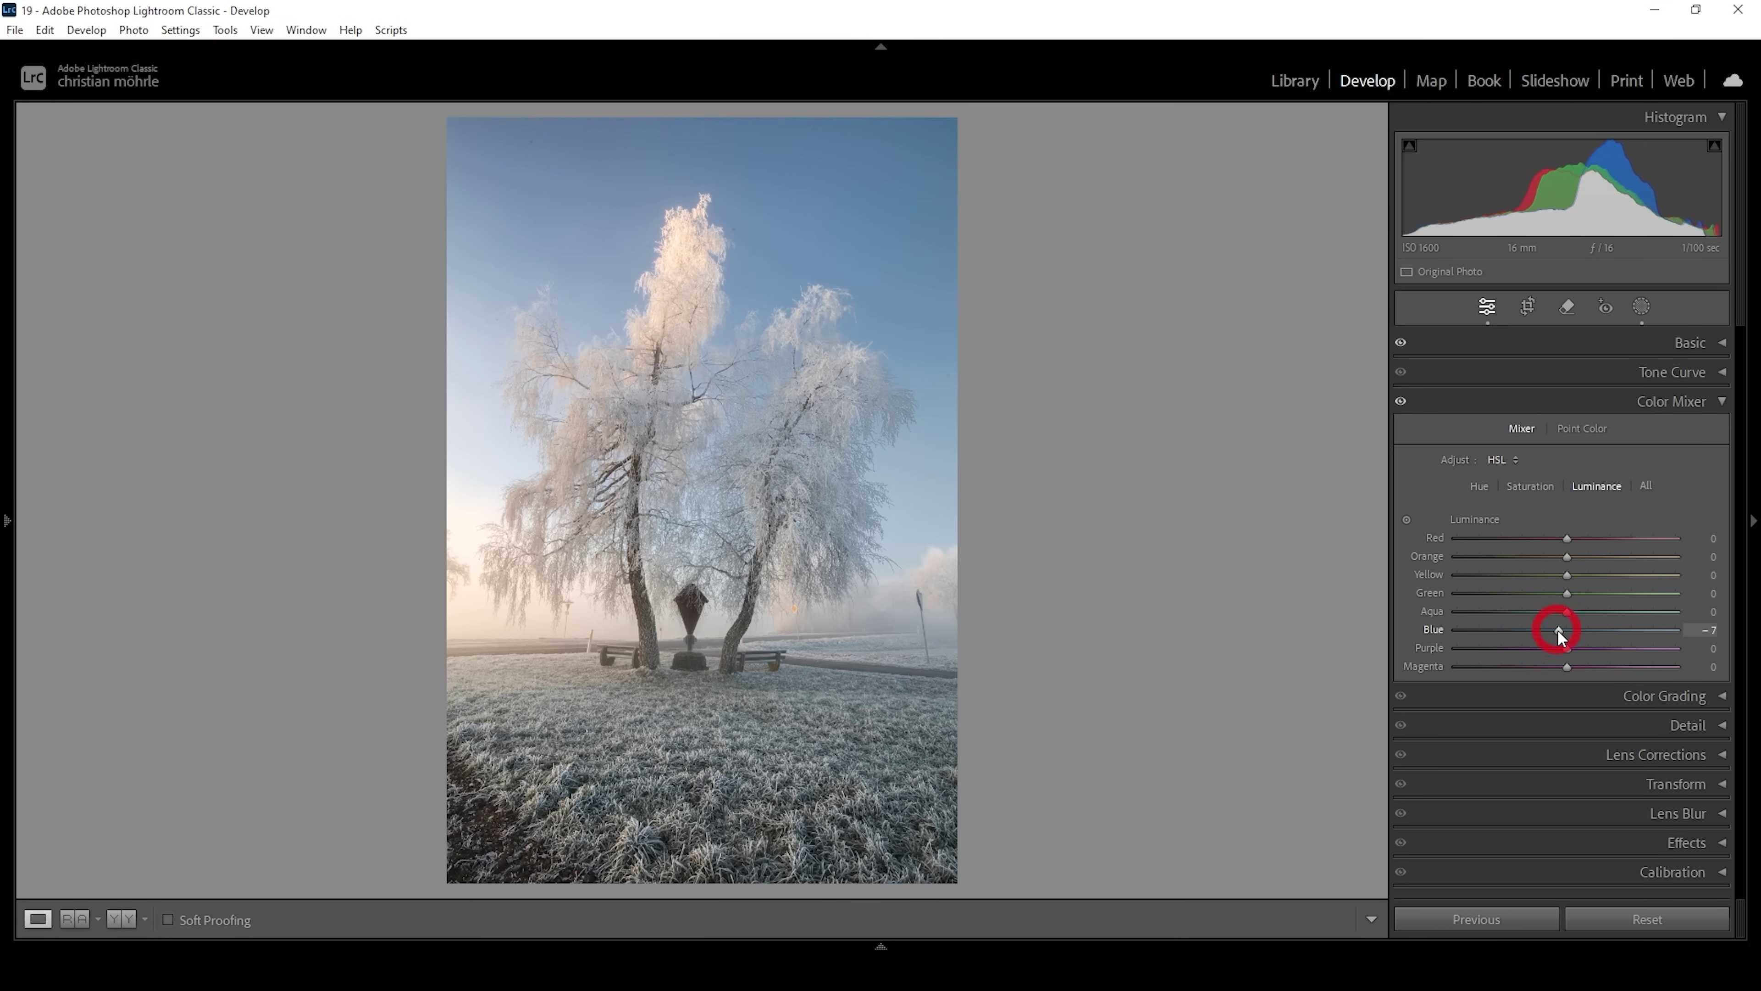
click(1719, 401)
click(1708, 428)
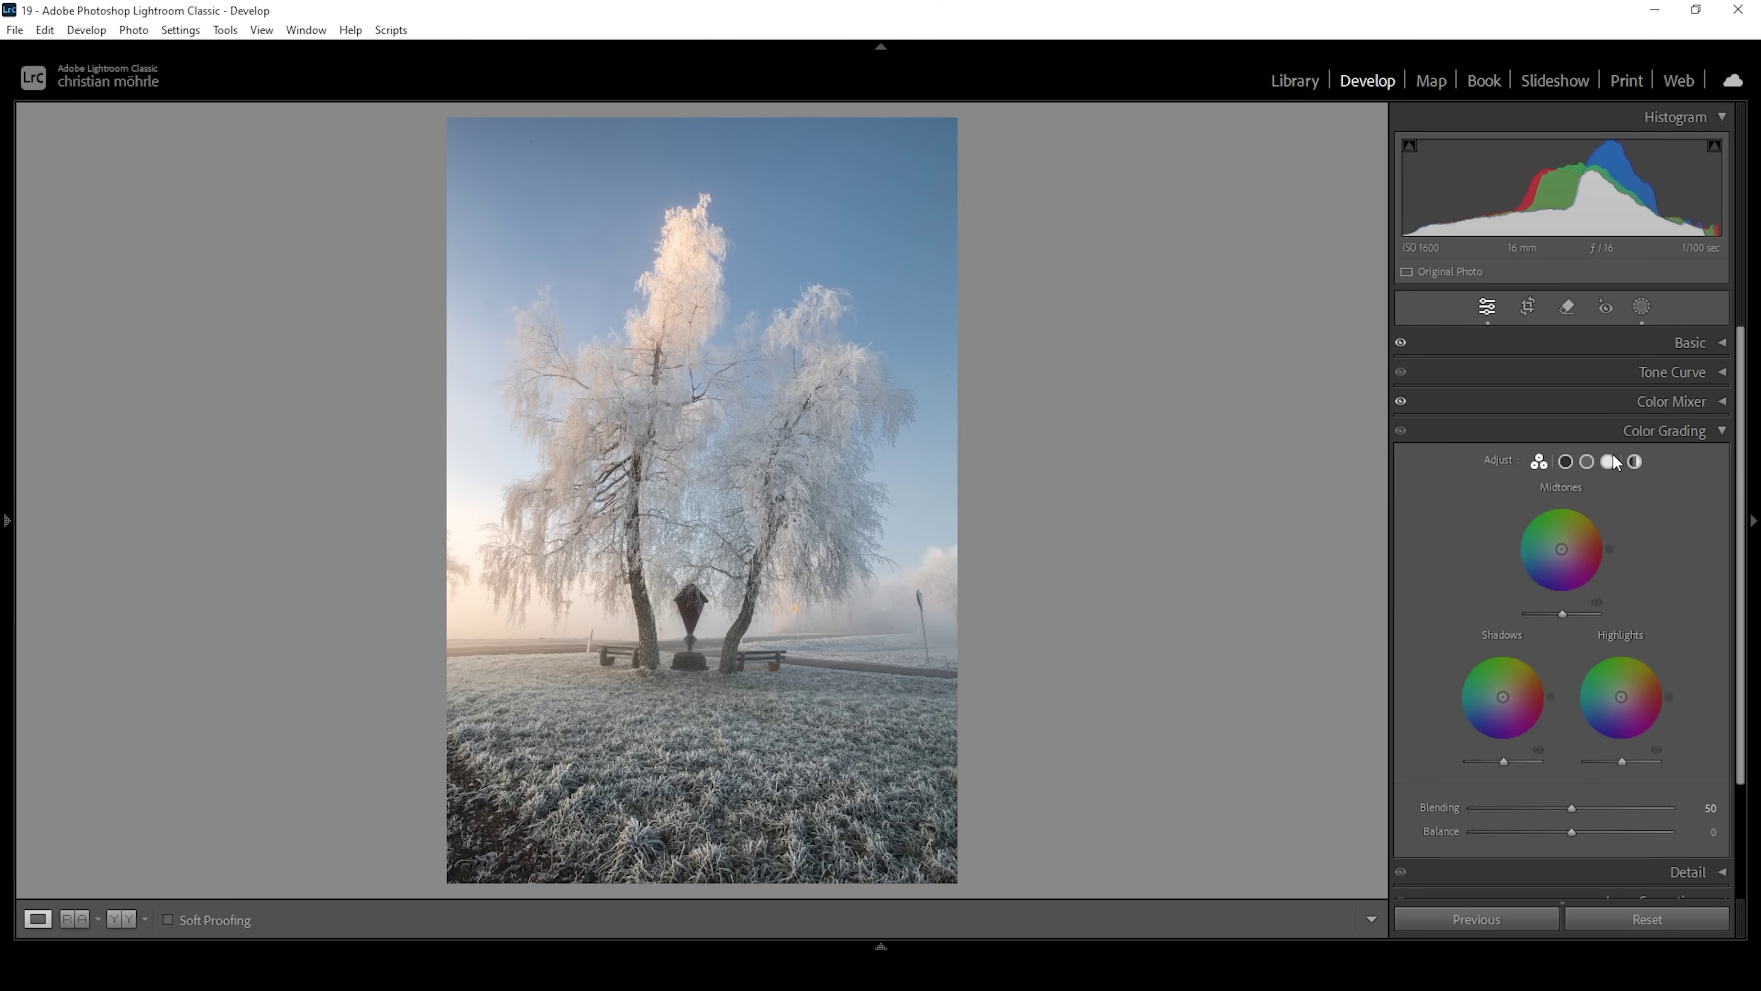
Step: Grade highlights hue 33/saturation 13, midtones hue 232/saturation 5, shadows hue 223/saturation 6
click(1607, 463)
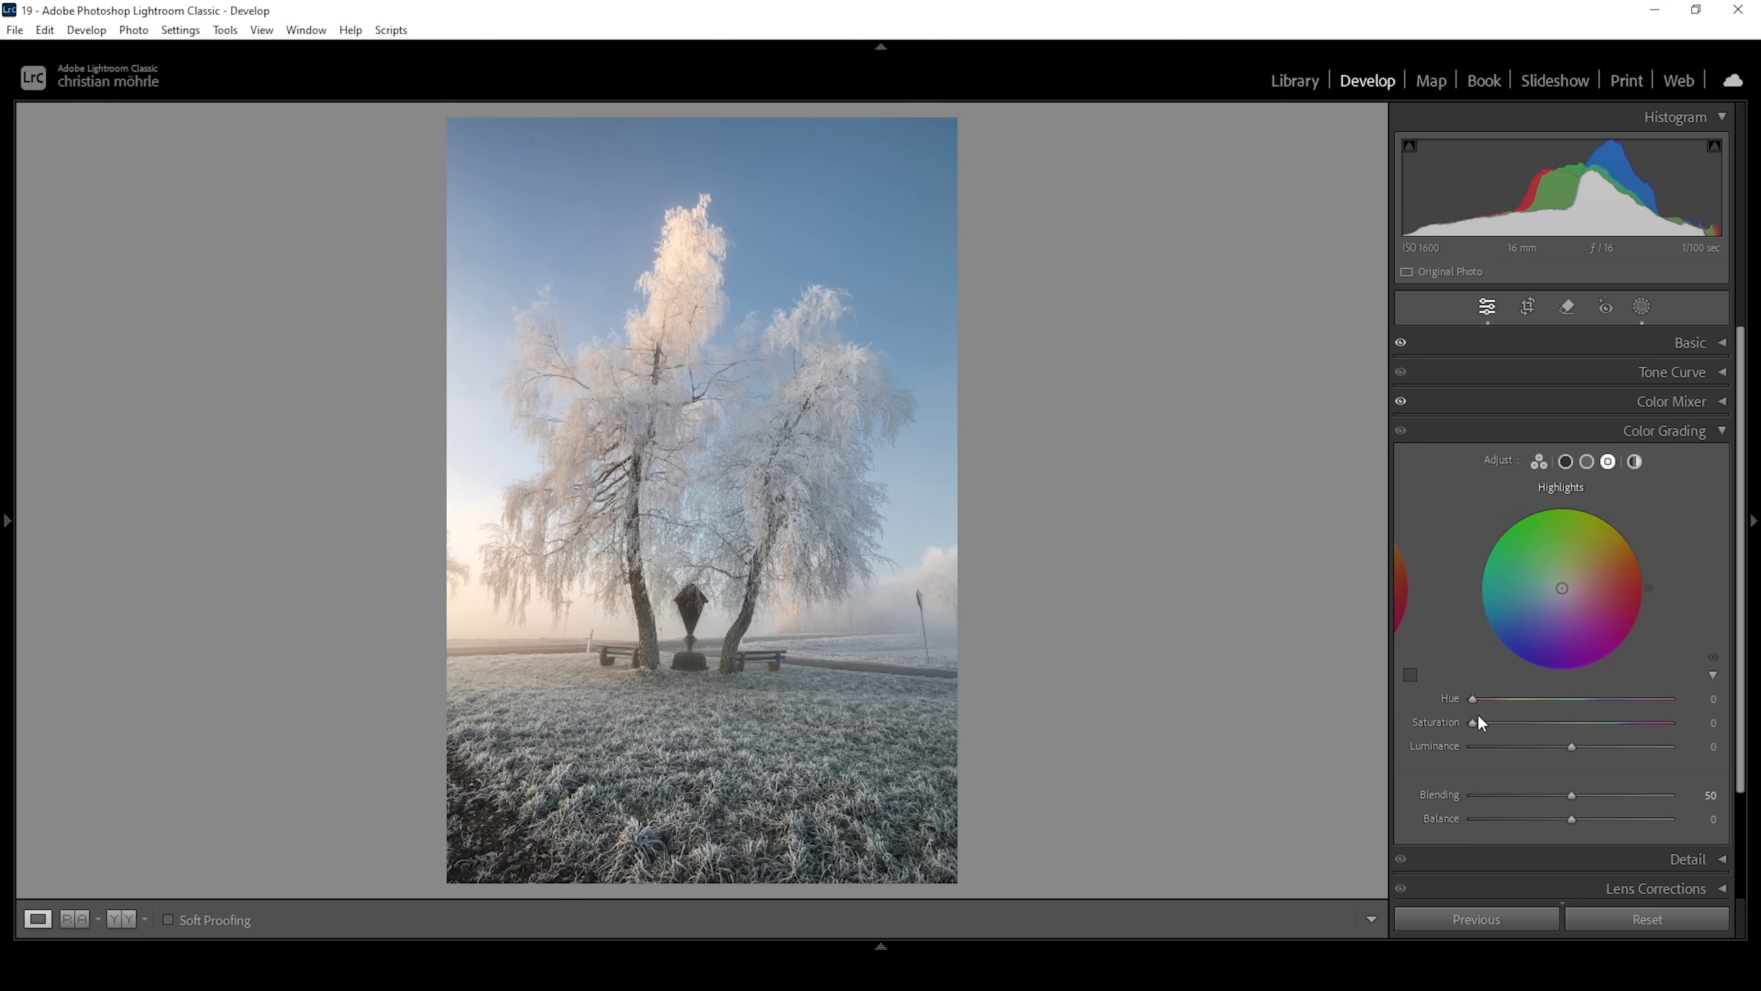
mouse_move(1471, 699)
mouse_down()
mouse_move(1489, 698)
mouse_move(1489, 722)
mouse_move(1558, 725)
mouse_move(1499, 722)
mouse_up()
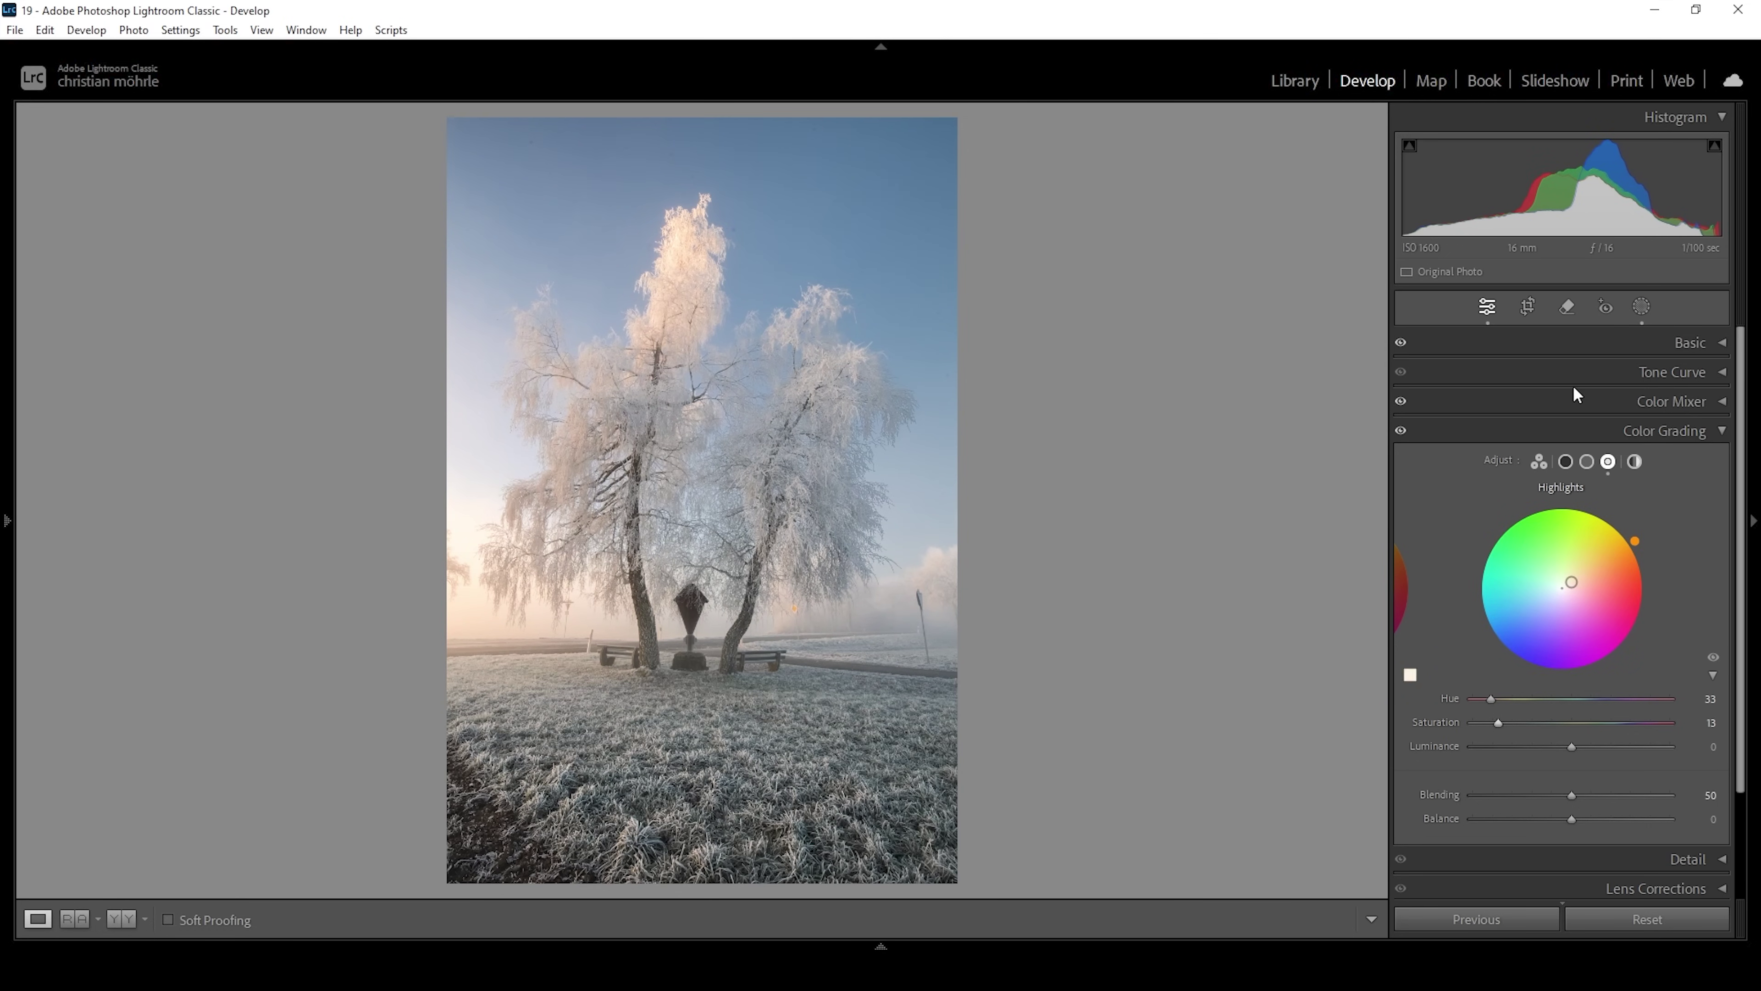
click(1589, 463)
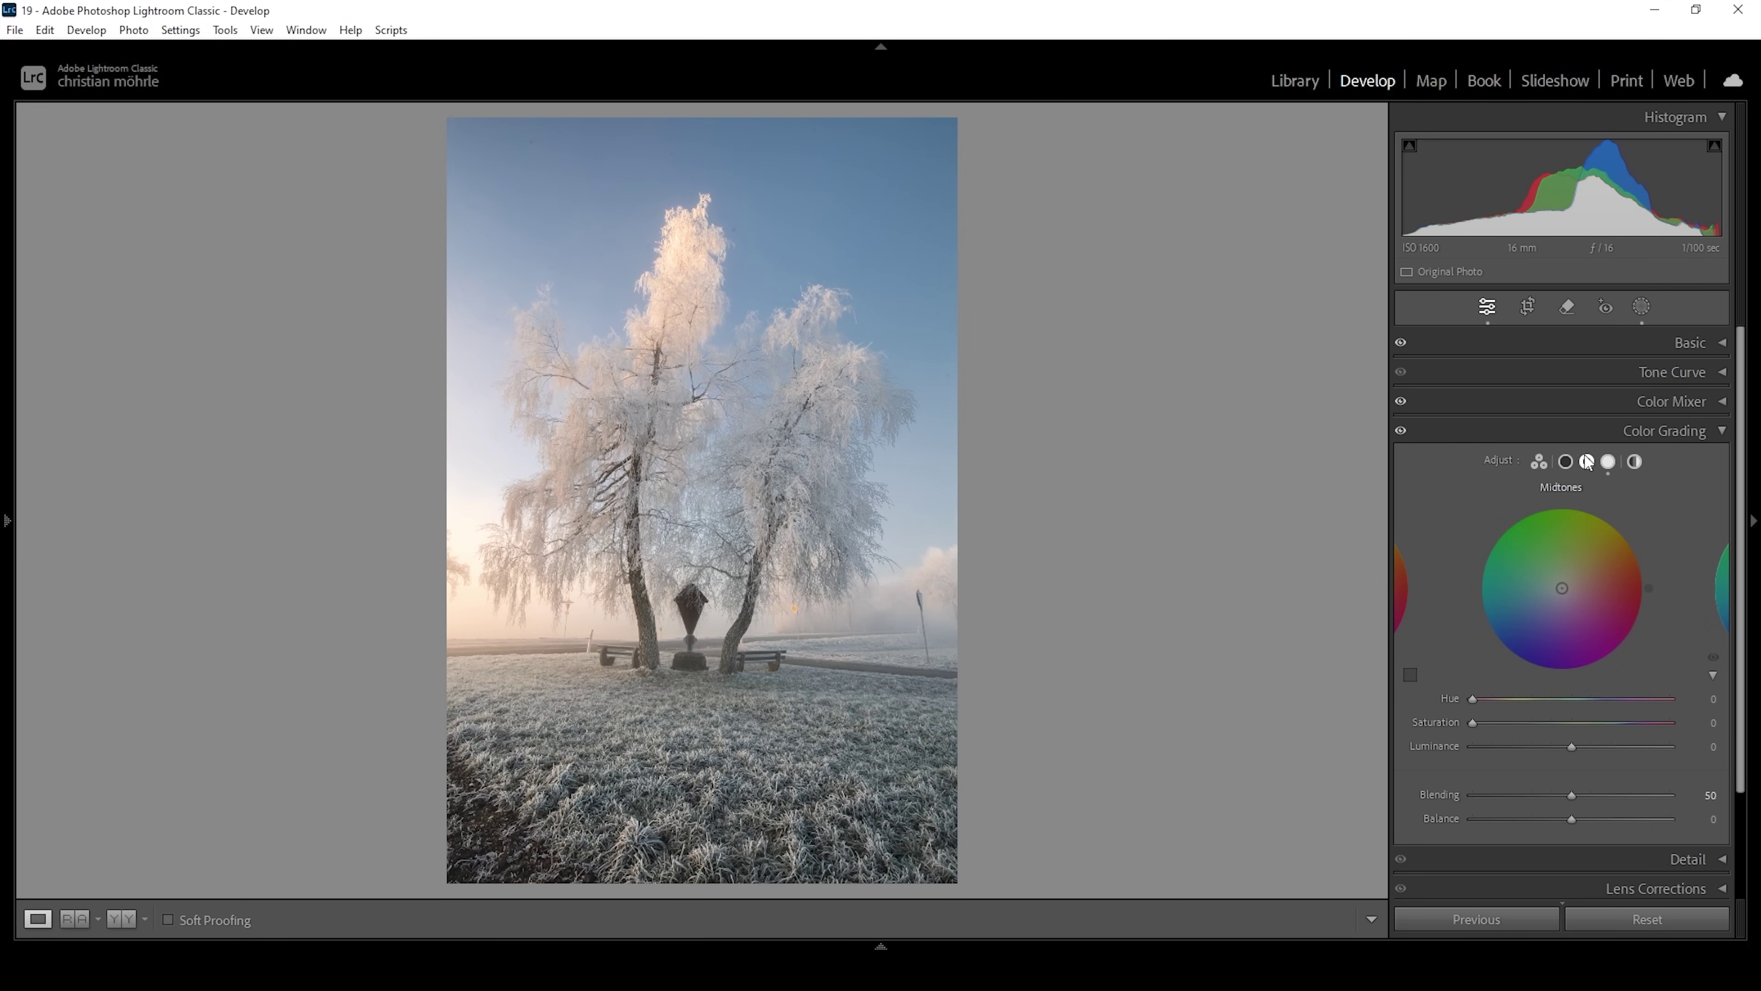
drag(1475, 699, 1599, 698)
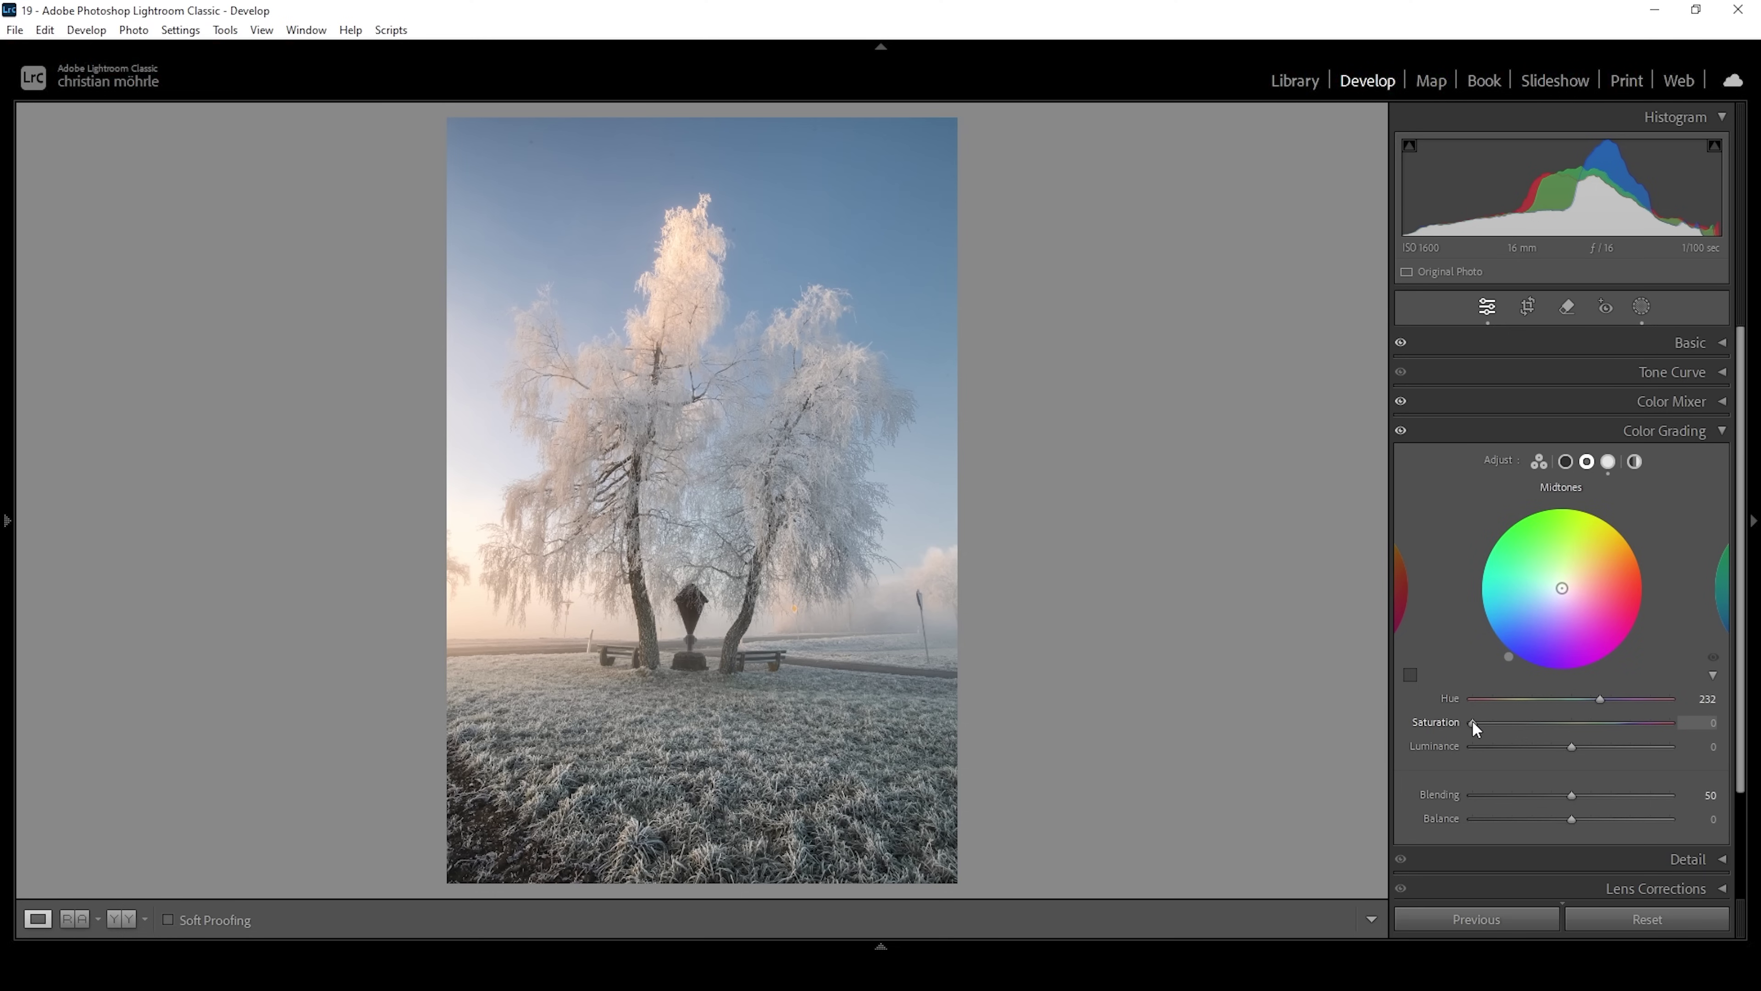
drag(1473, 721, 1481, 722)
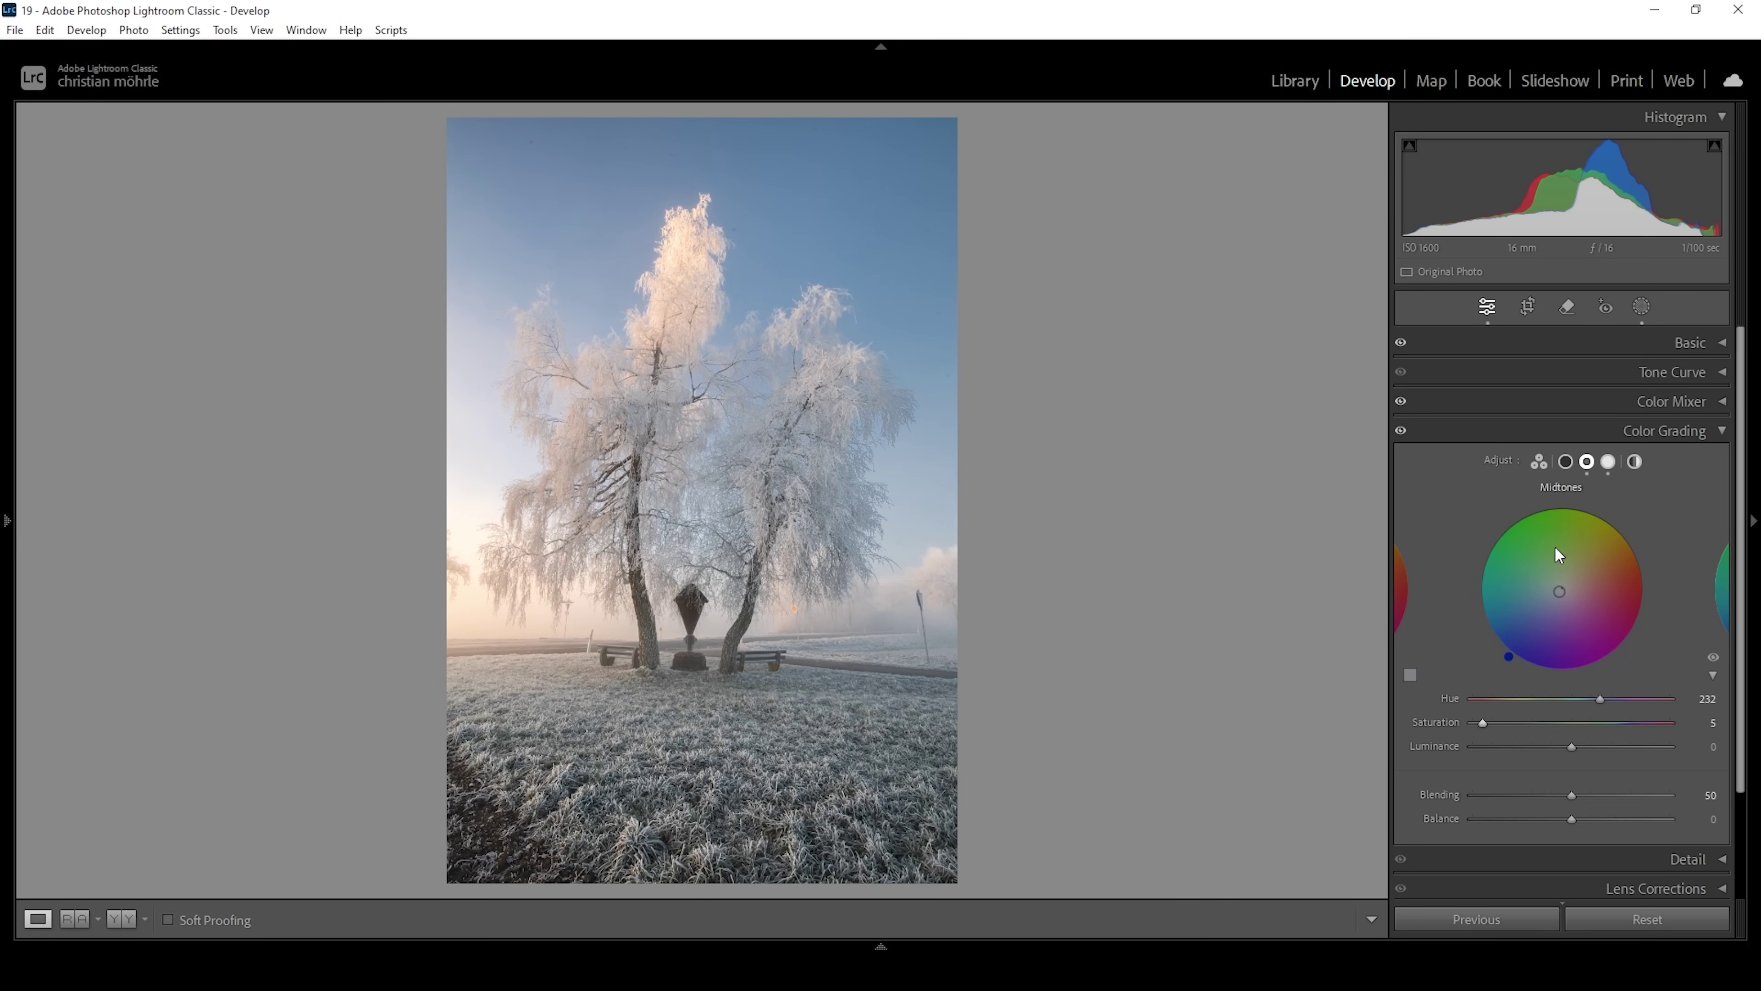
click(1567, 464)
drag(1482, 698, 1595, 701)
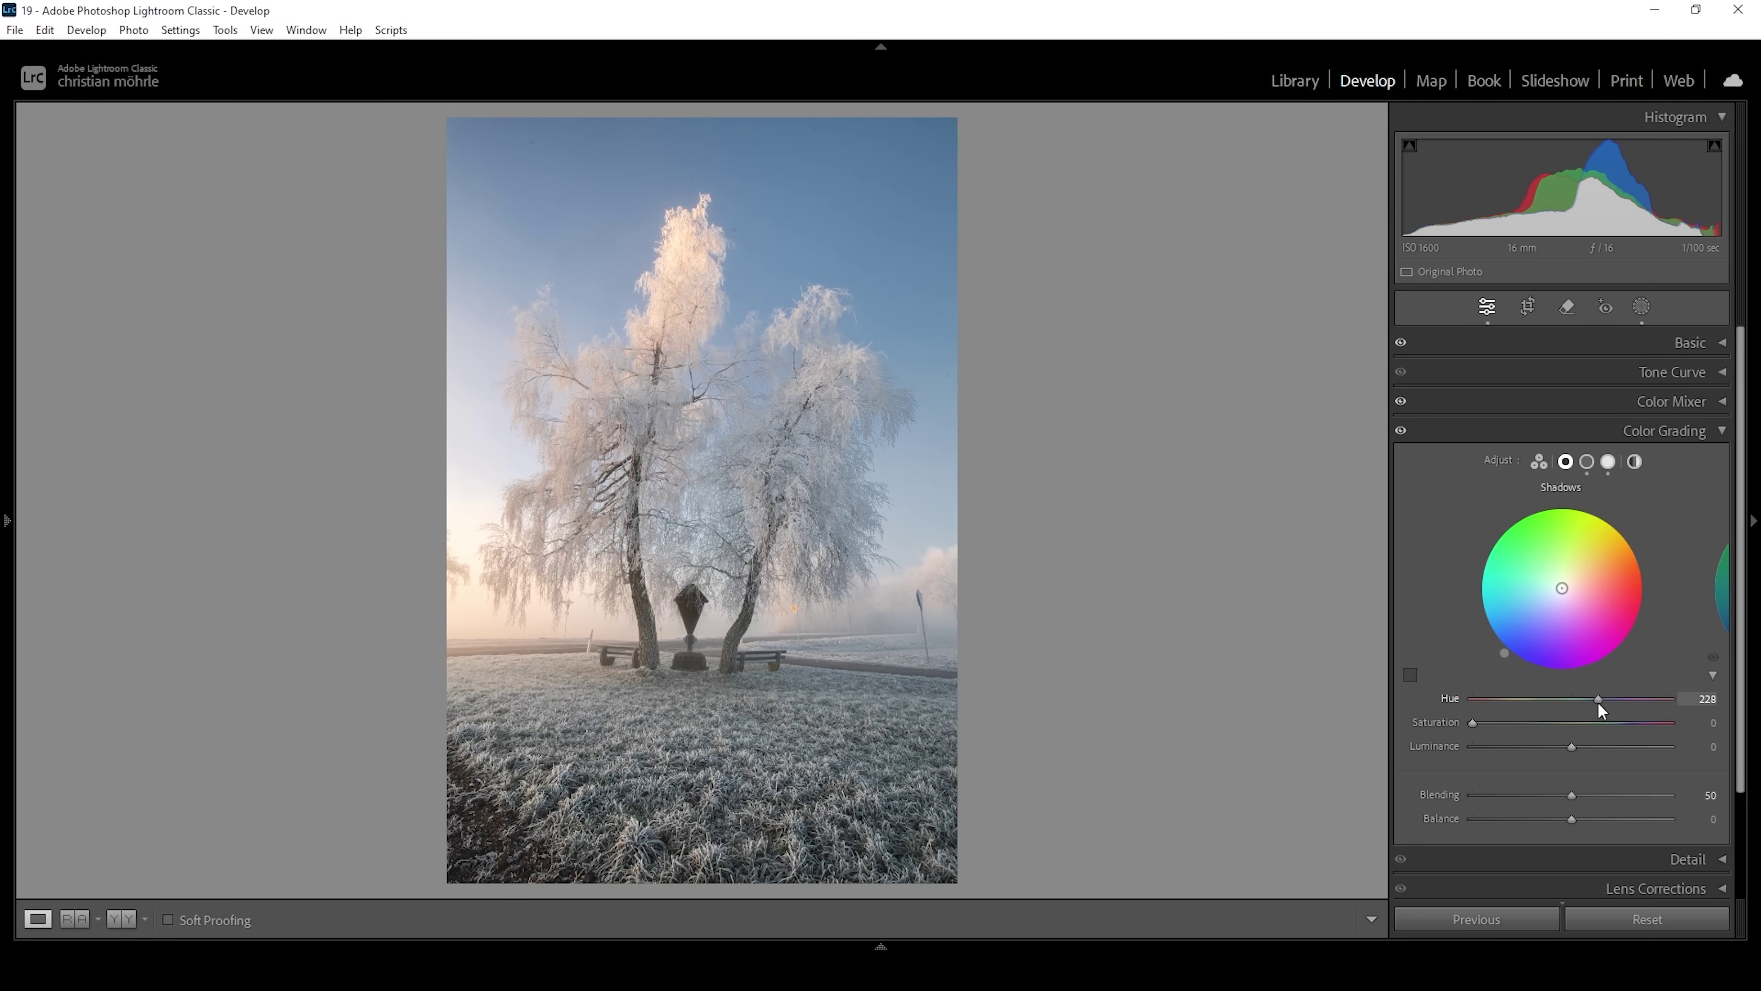
drag(1477, 721, 1475, 726)
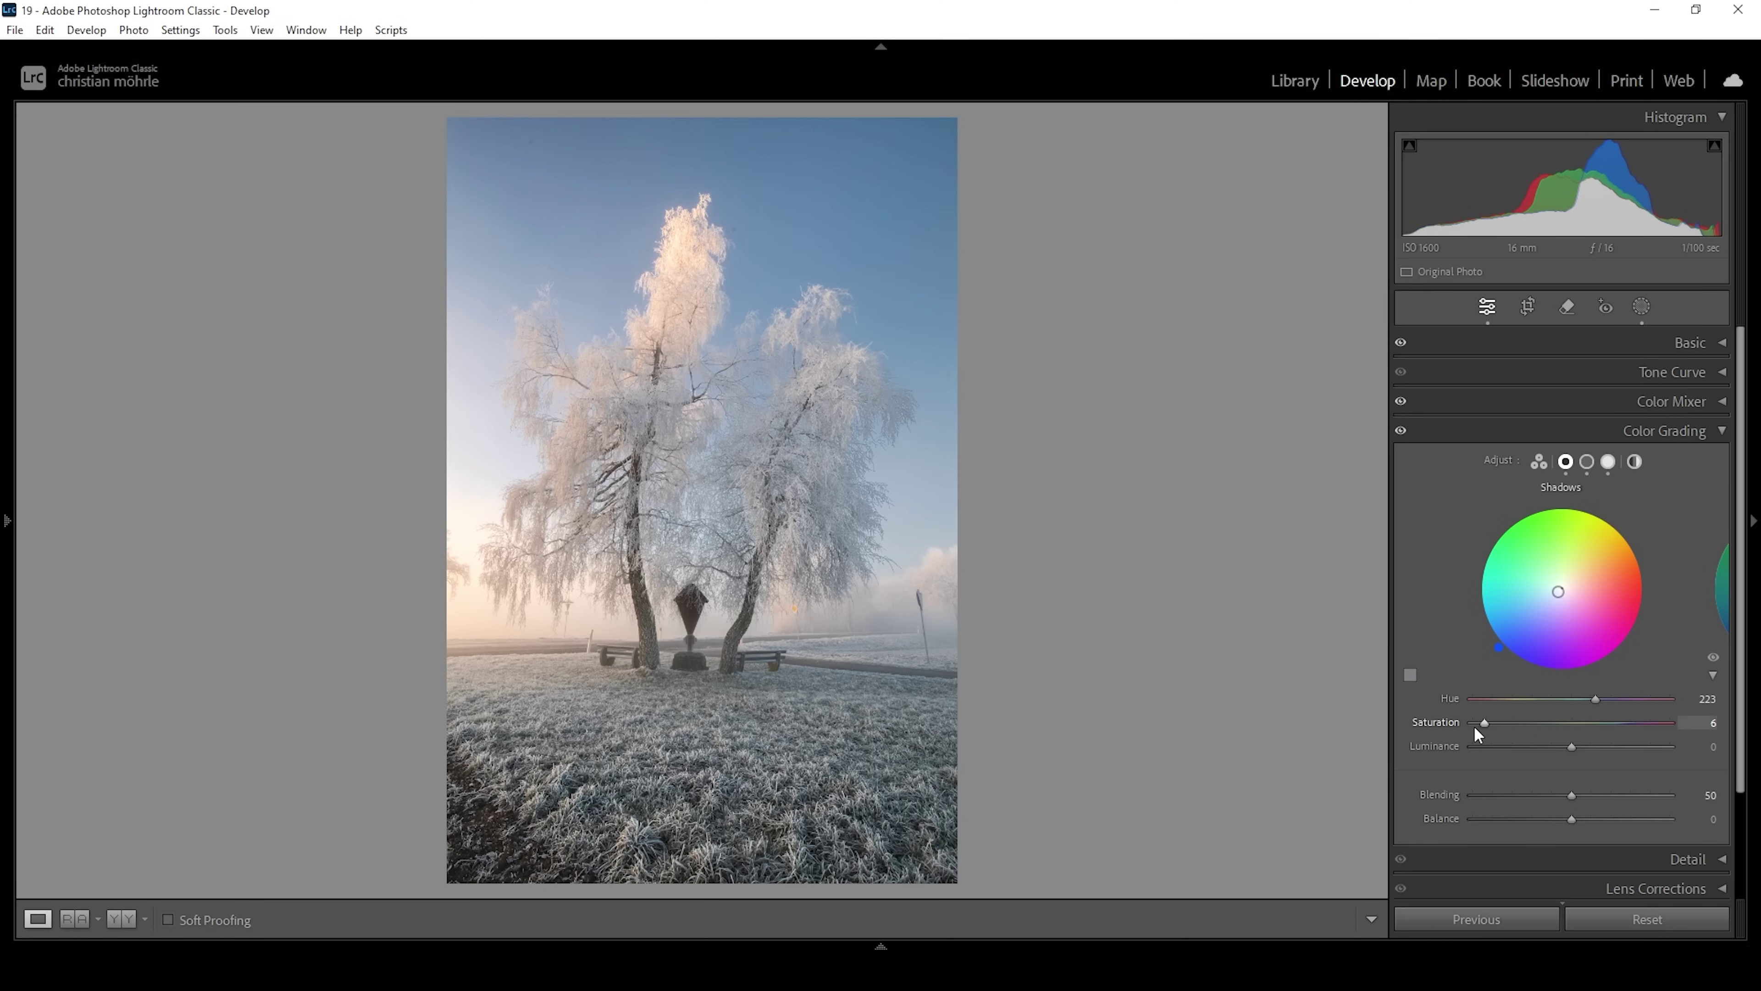
click(1693, 432)
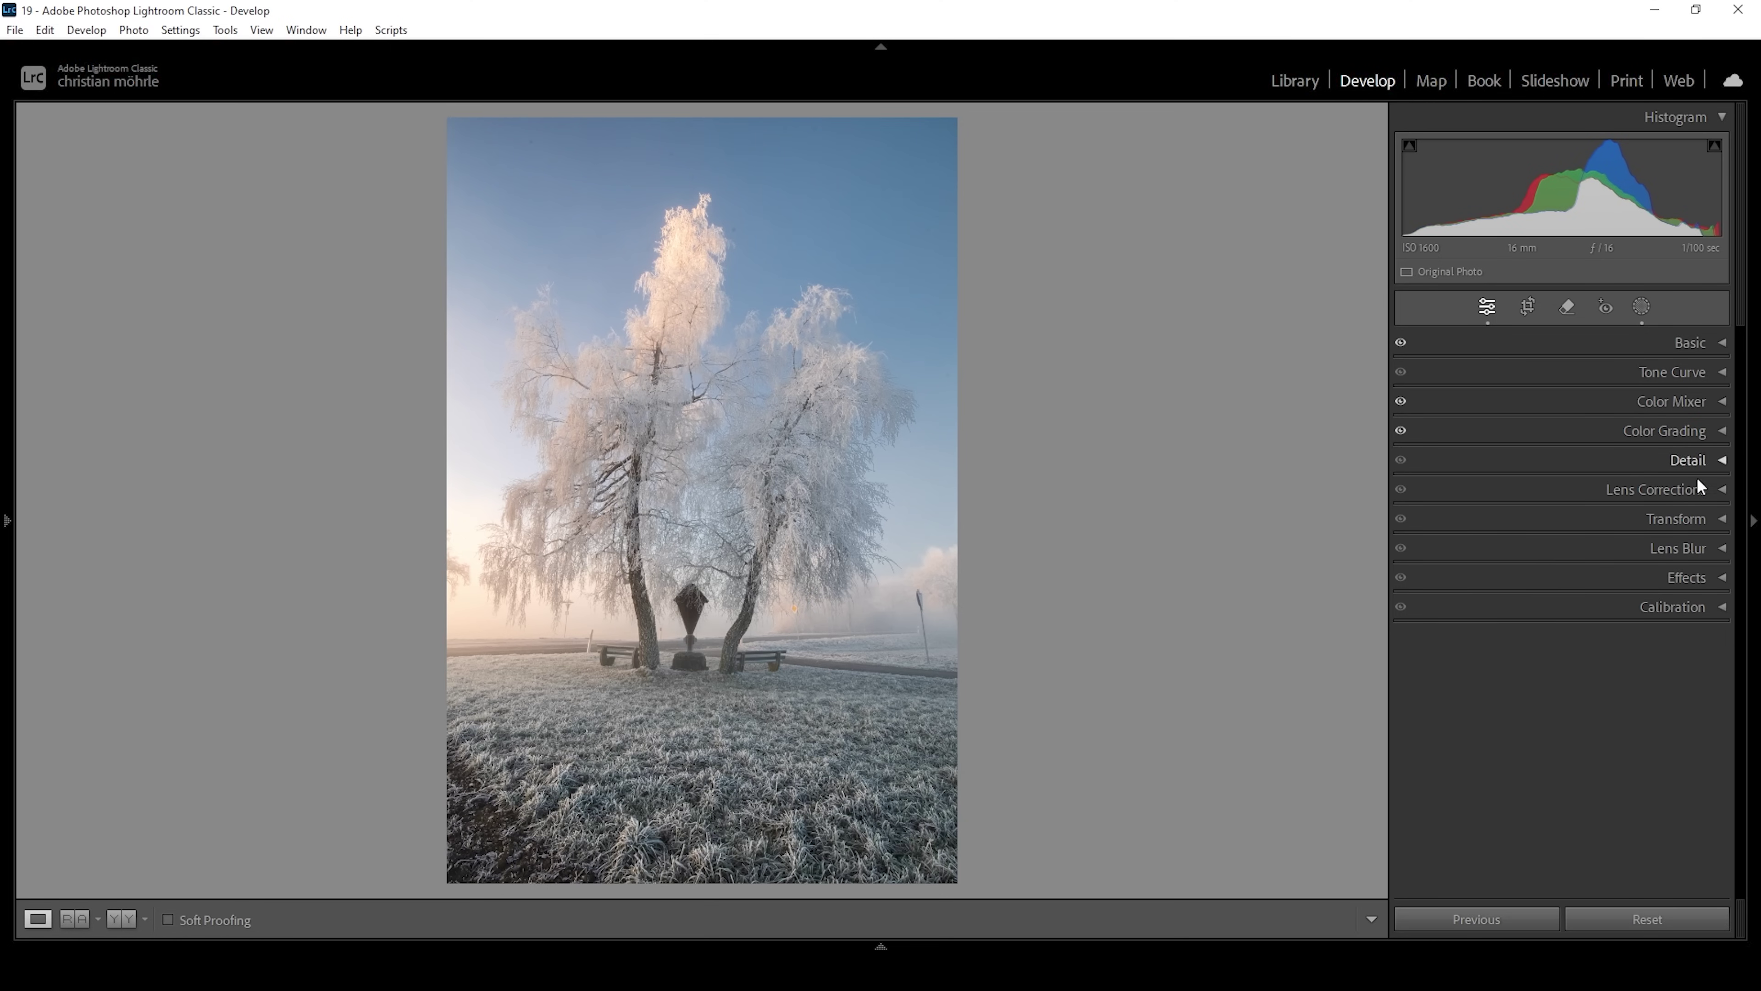
Step: Set the Blue Primary calibration to hue −2 and saturation +10
click(1670, 607)
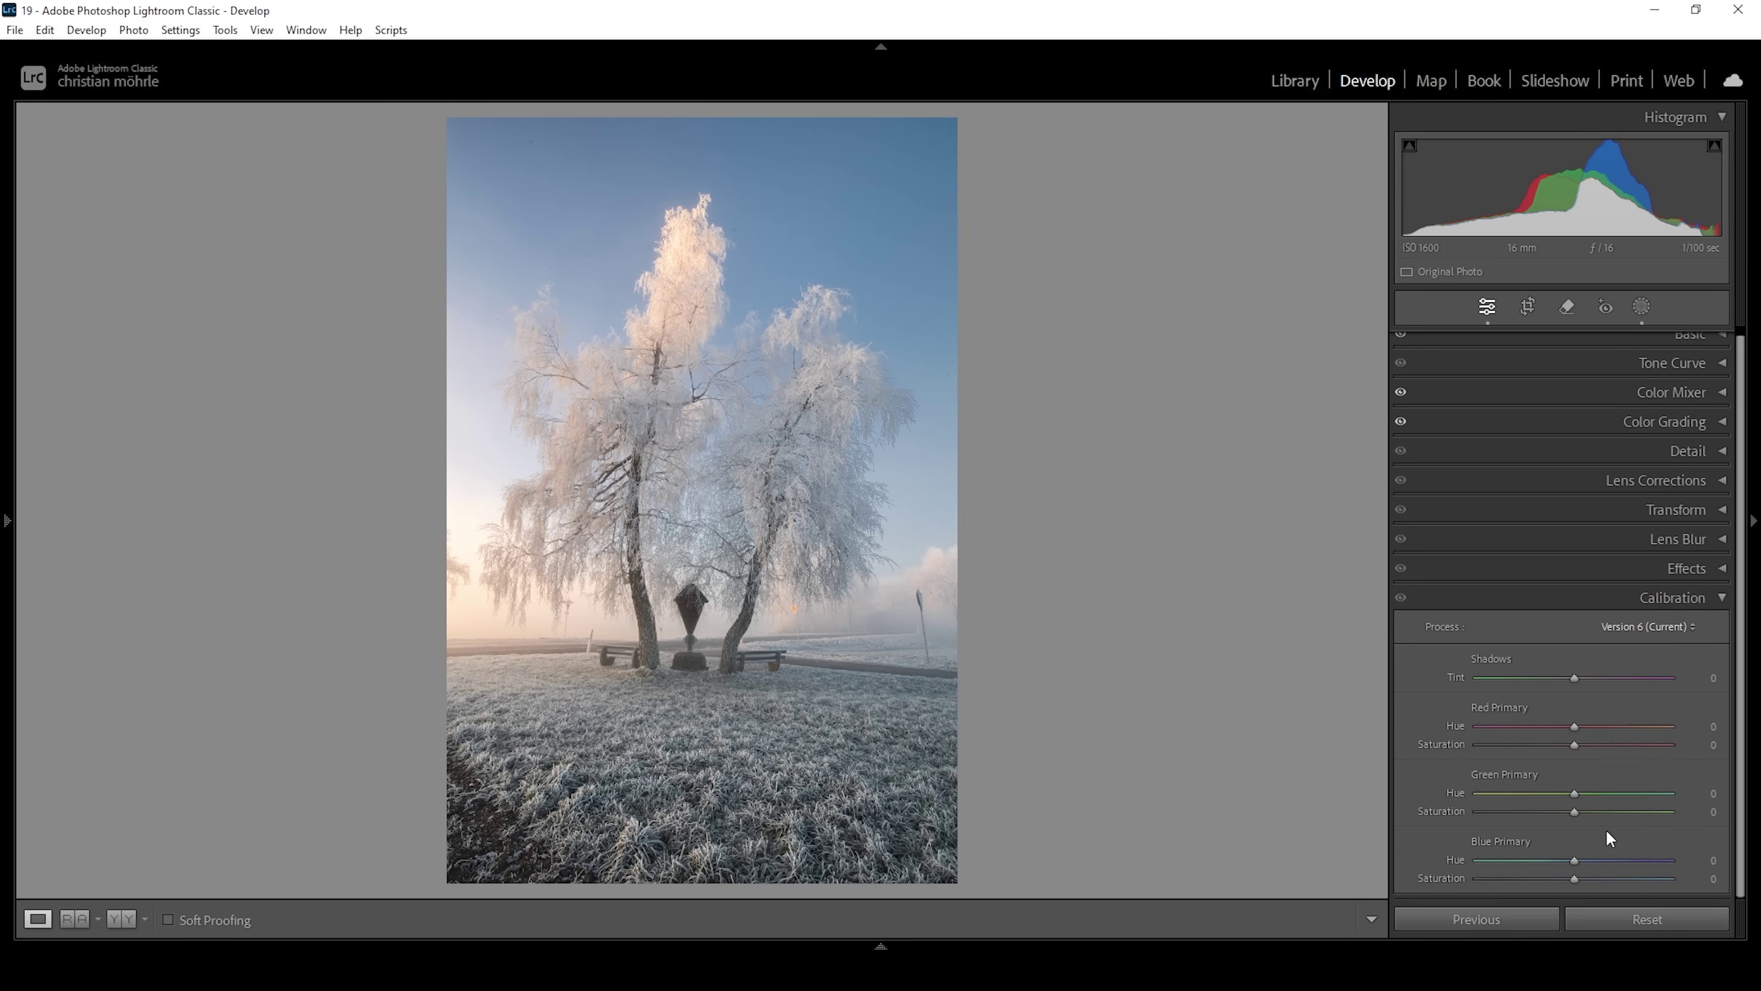
drag(1574, 861, 1555, 855)
drag(1575, 881, 1584, 881)
Step: Sharpen with Amount 57, Radius 0.5, Detail 100 and Masking 70
click(1698, 452)
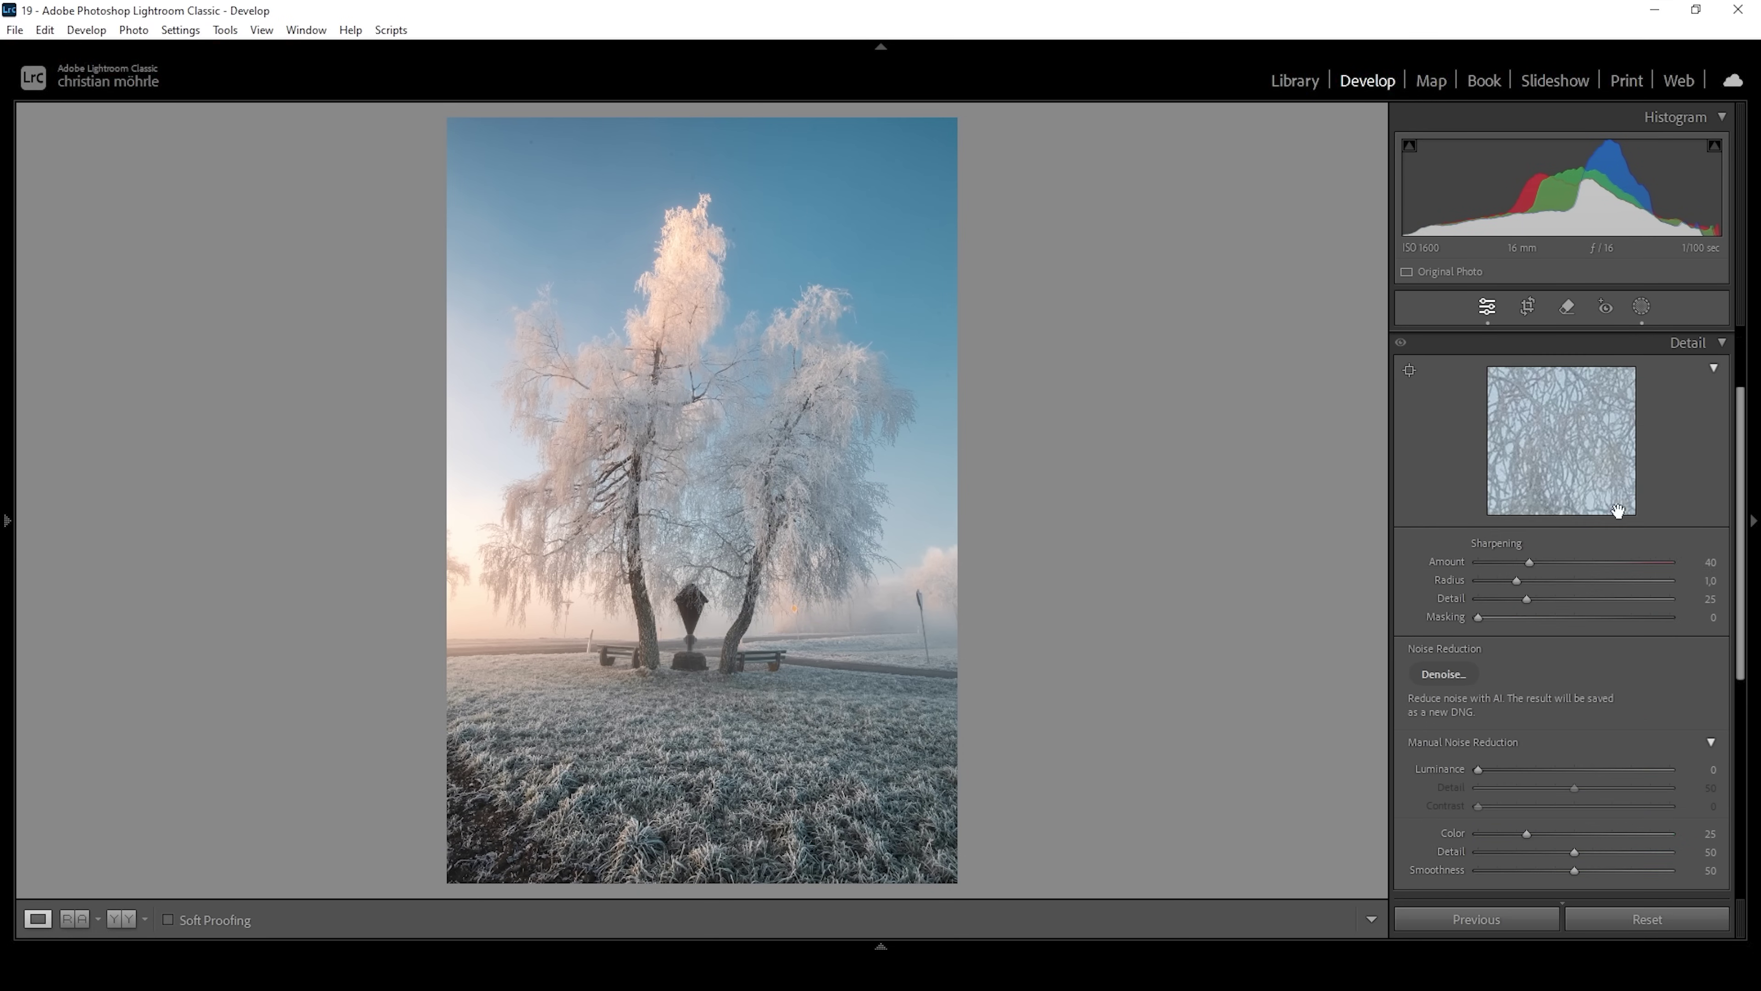
drag(1517, 581, 1678, 599)
drag(1478, 617, 1614, 621)
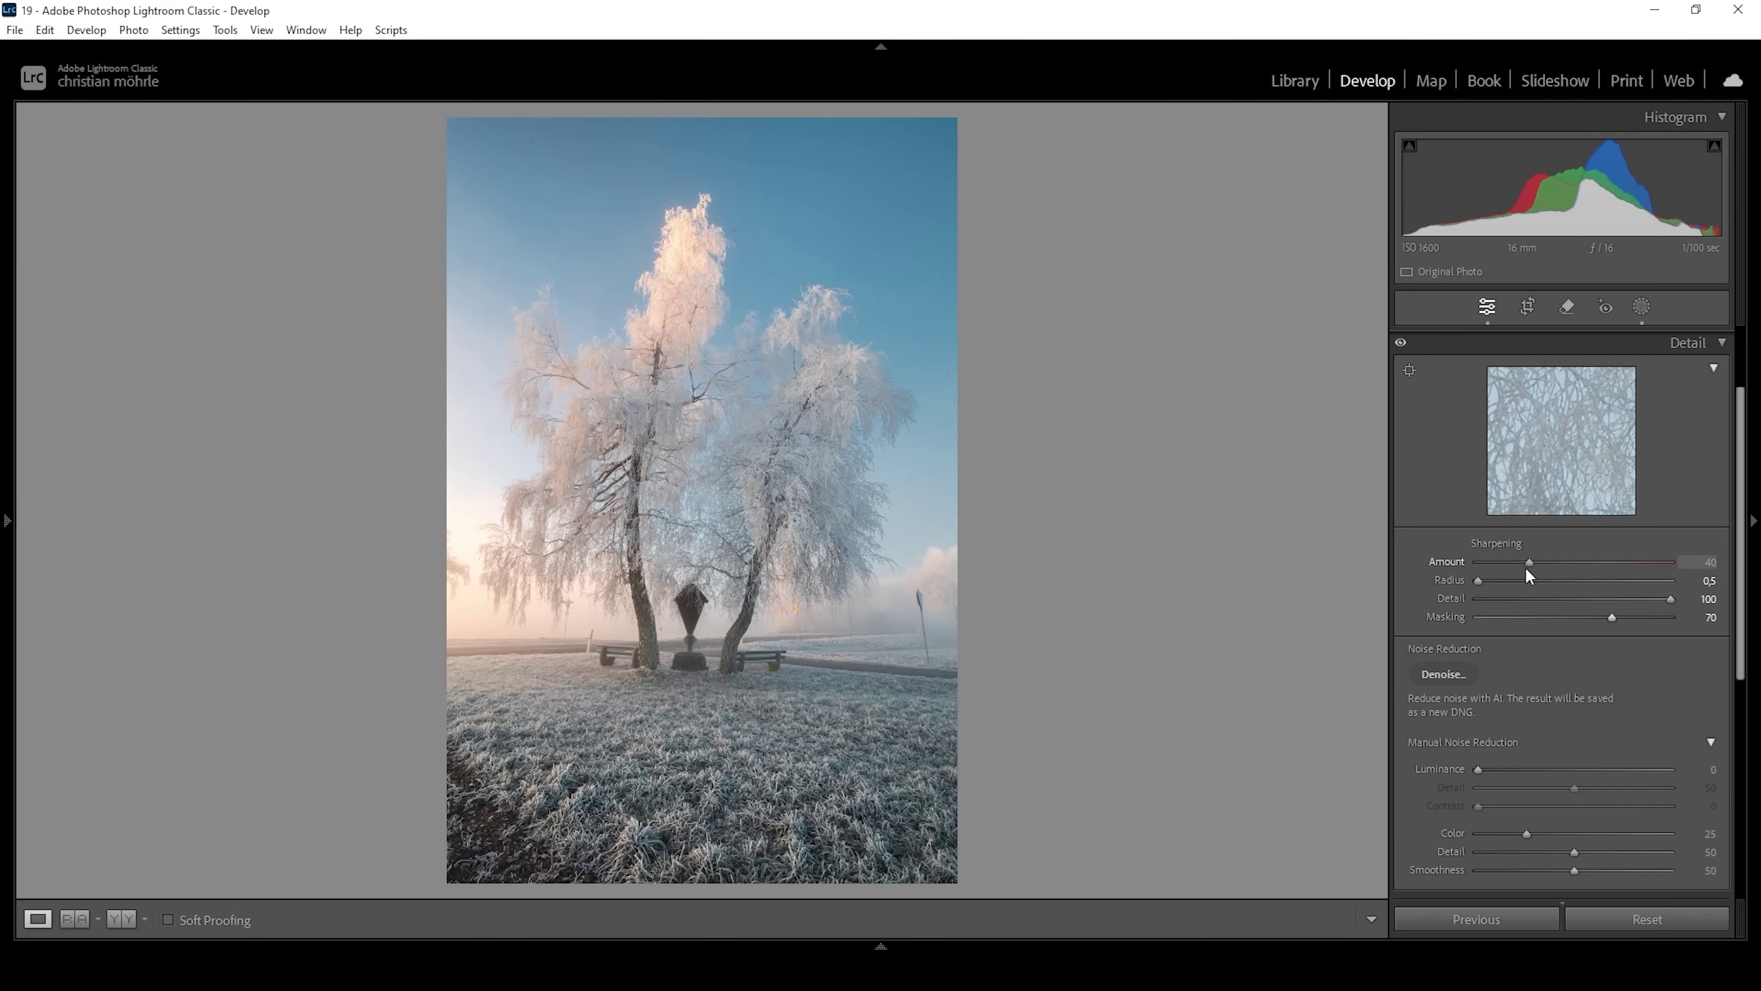
click(1556, 560)
Step: Send the photo from the filmstrip to Adobe Photoshop 2024 for editing
key(F6)
right_click(72, 887)
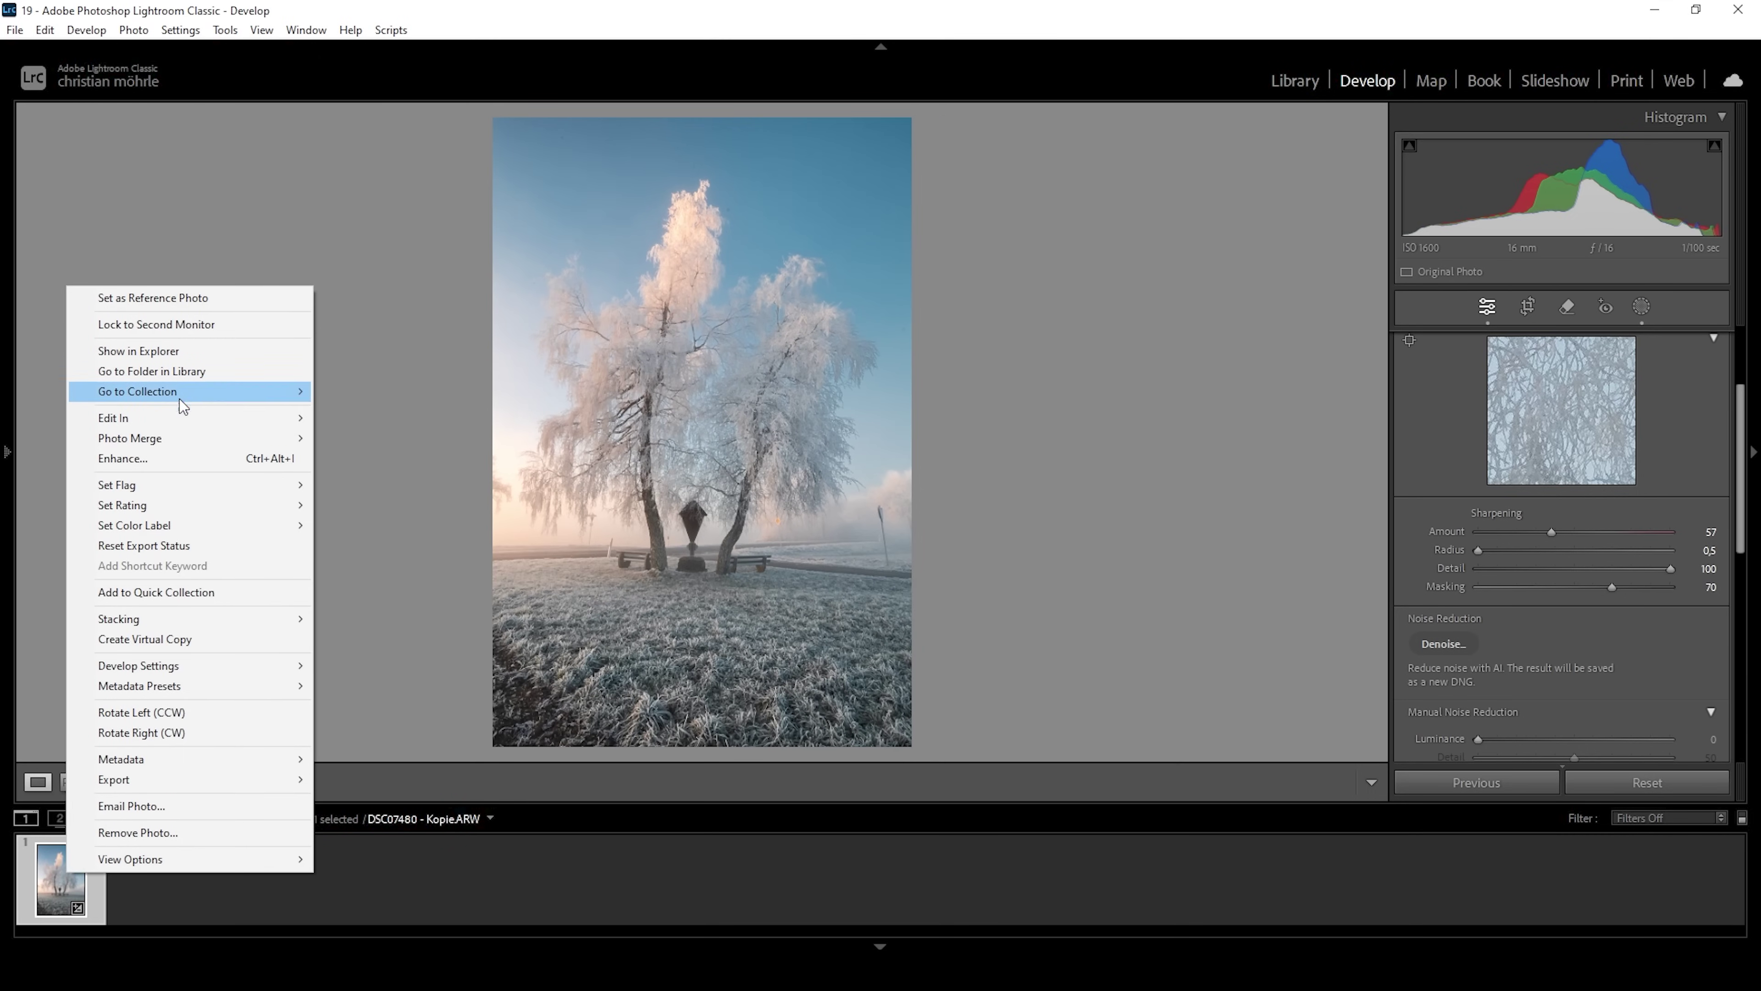
mouse_move(180, 418)
click(418, 418)
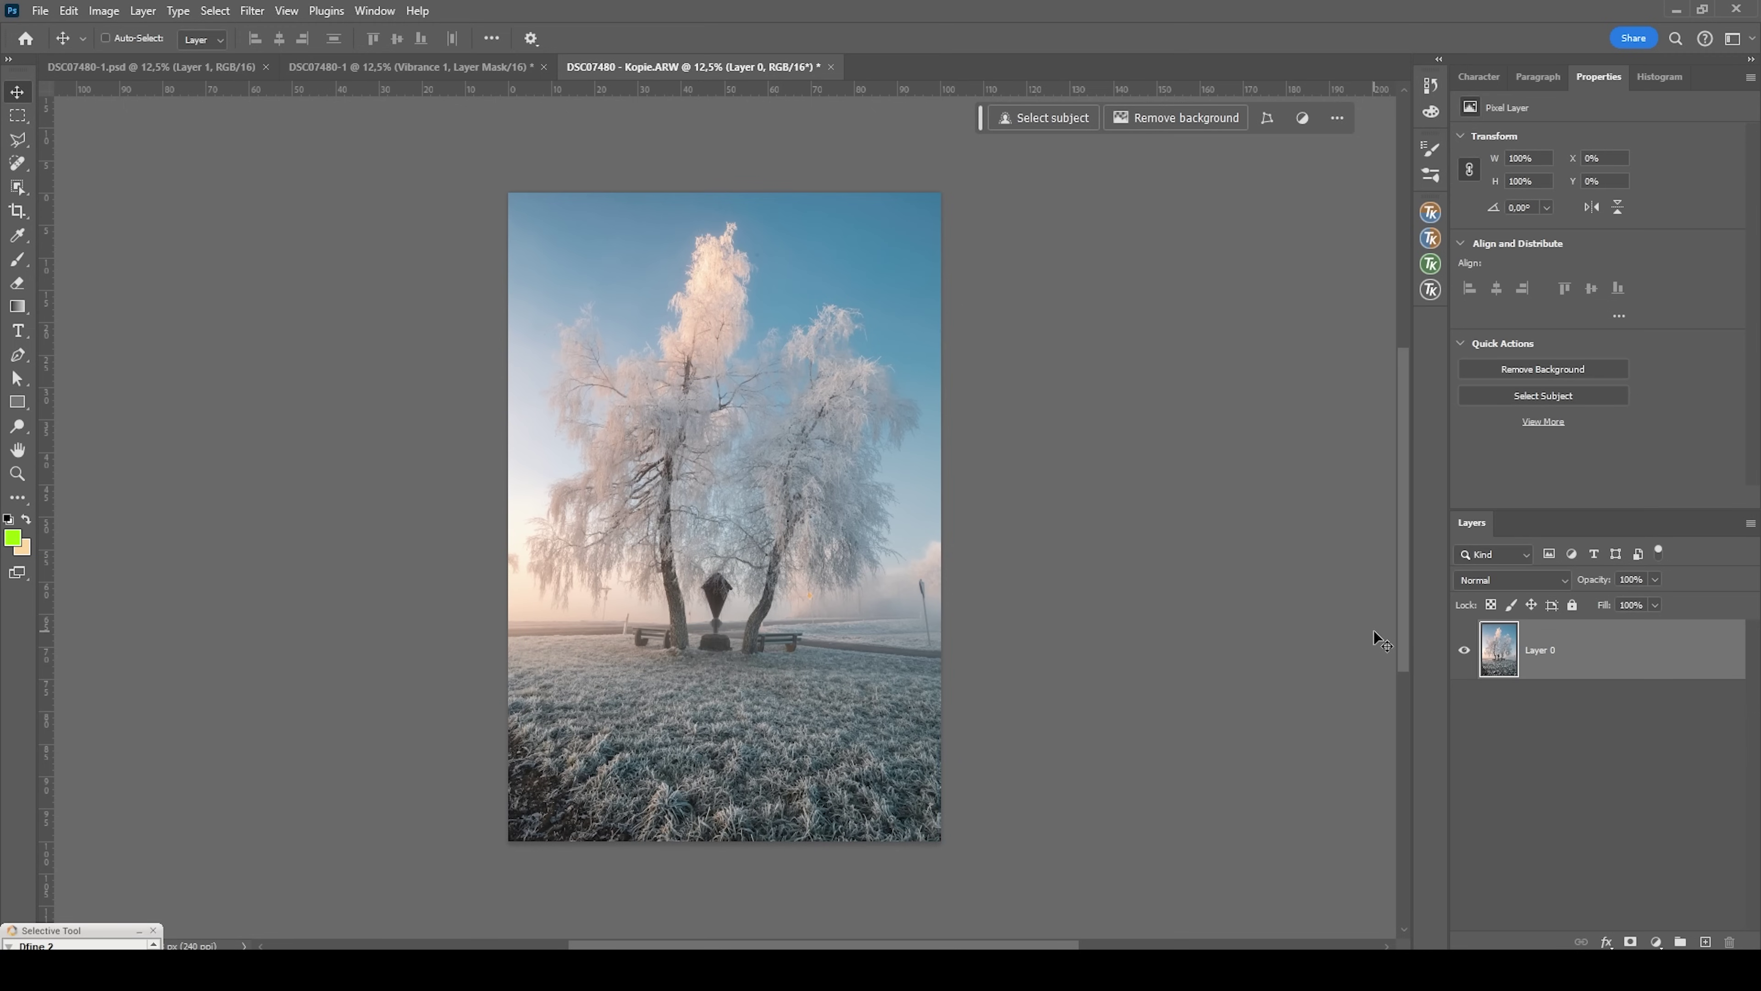
Step: Duplicate Layer 0 and spot-heal the small distraction with a size-36 brush
key(ctrl+j)
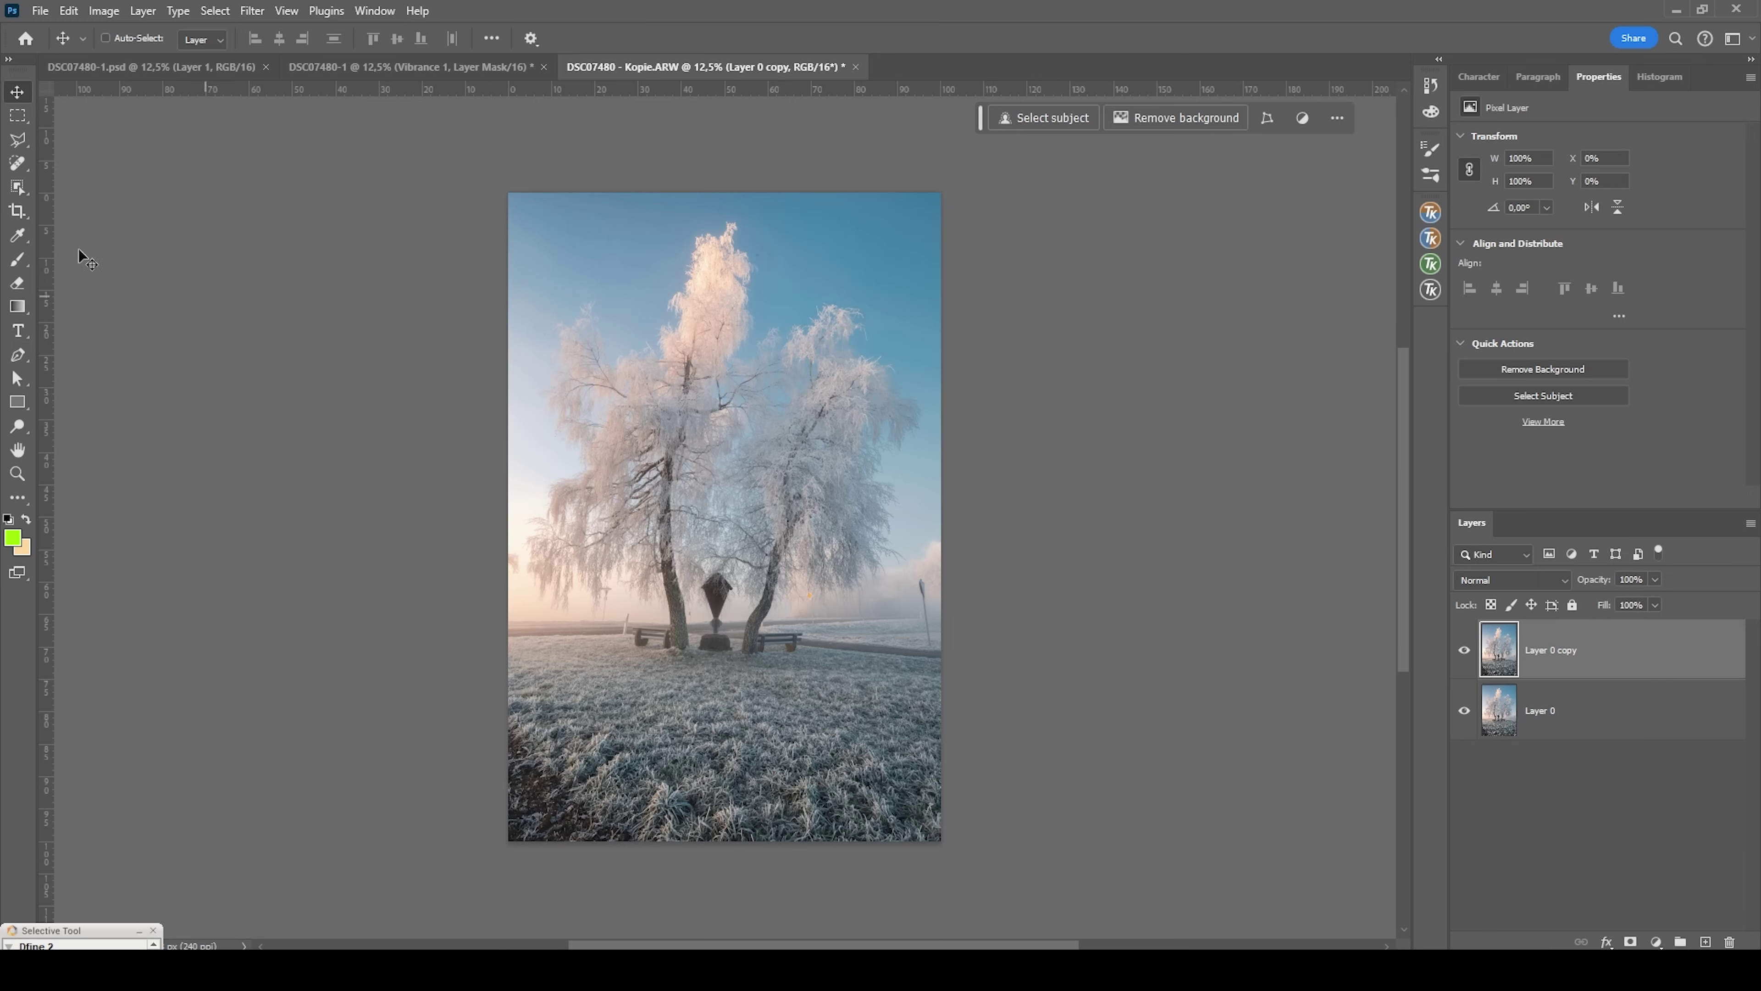
click(18, 163)
scroll(652, 694, up, 3)
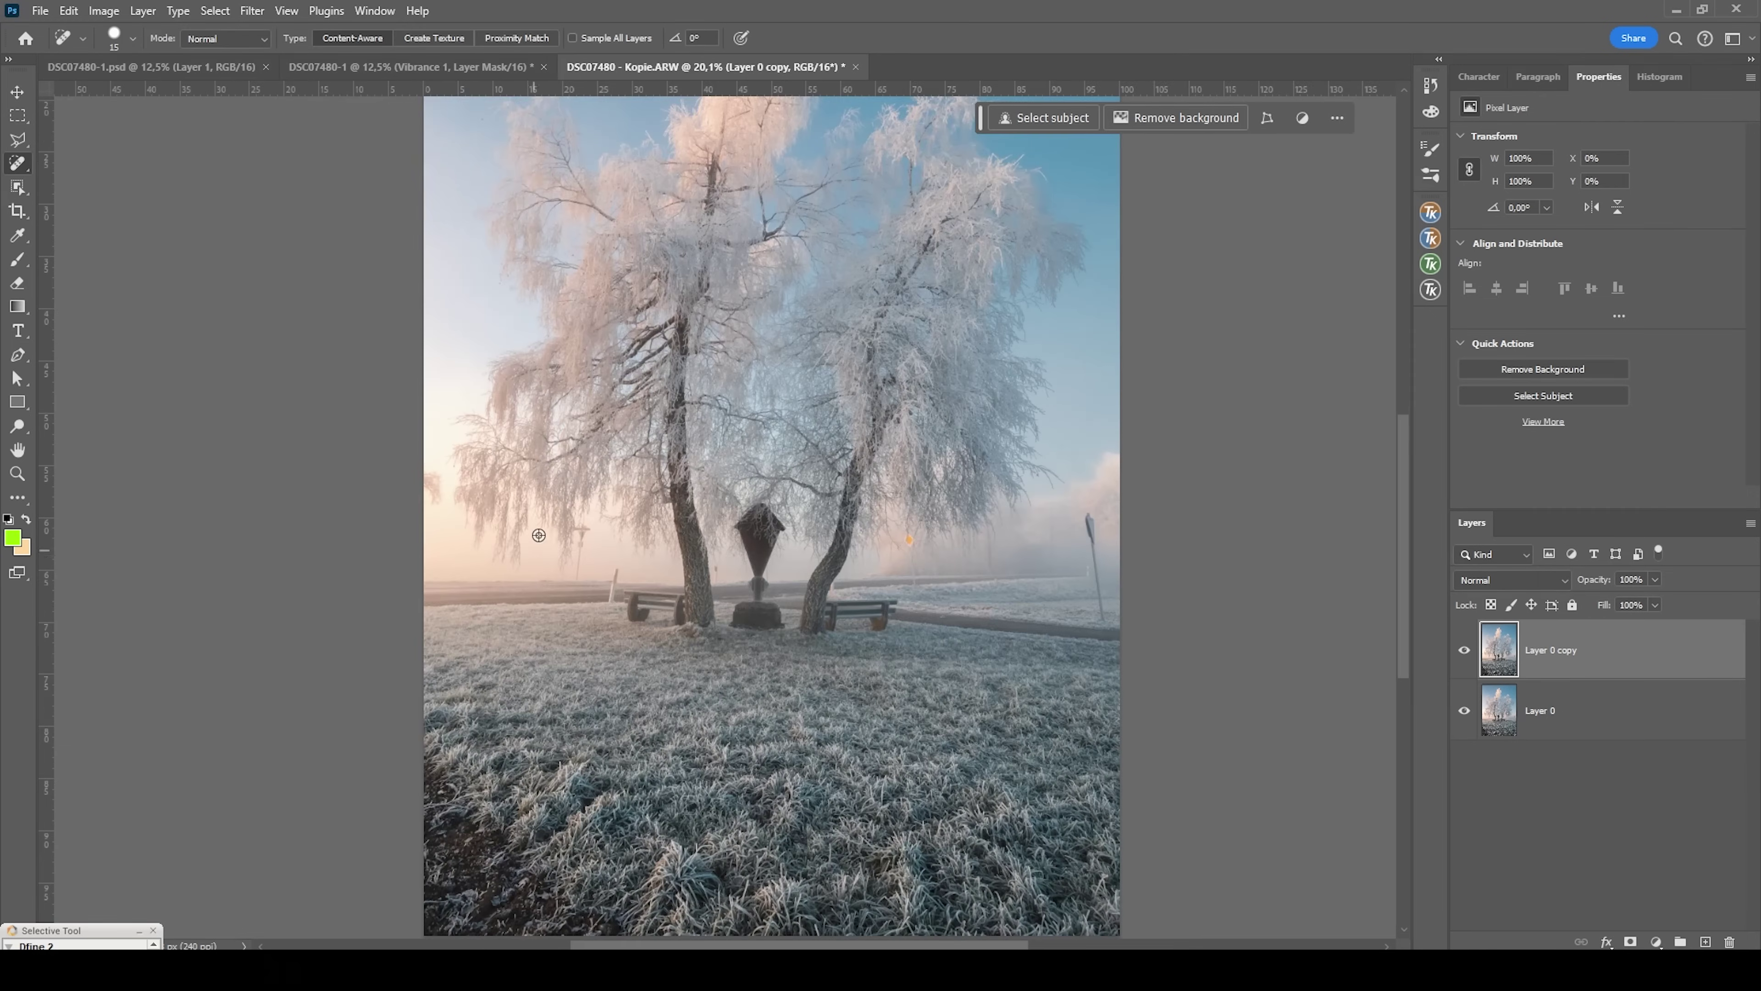
scroll(603, 583, up, 8)
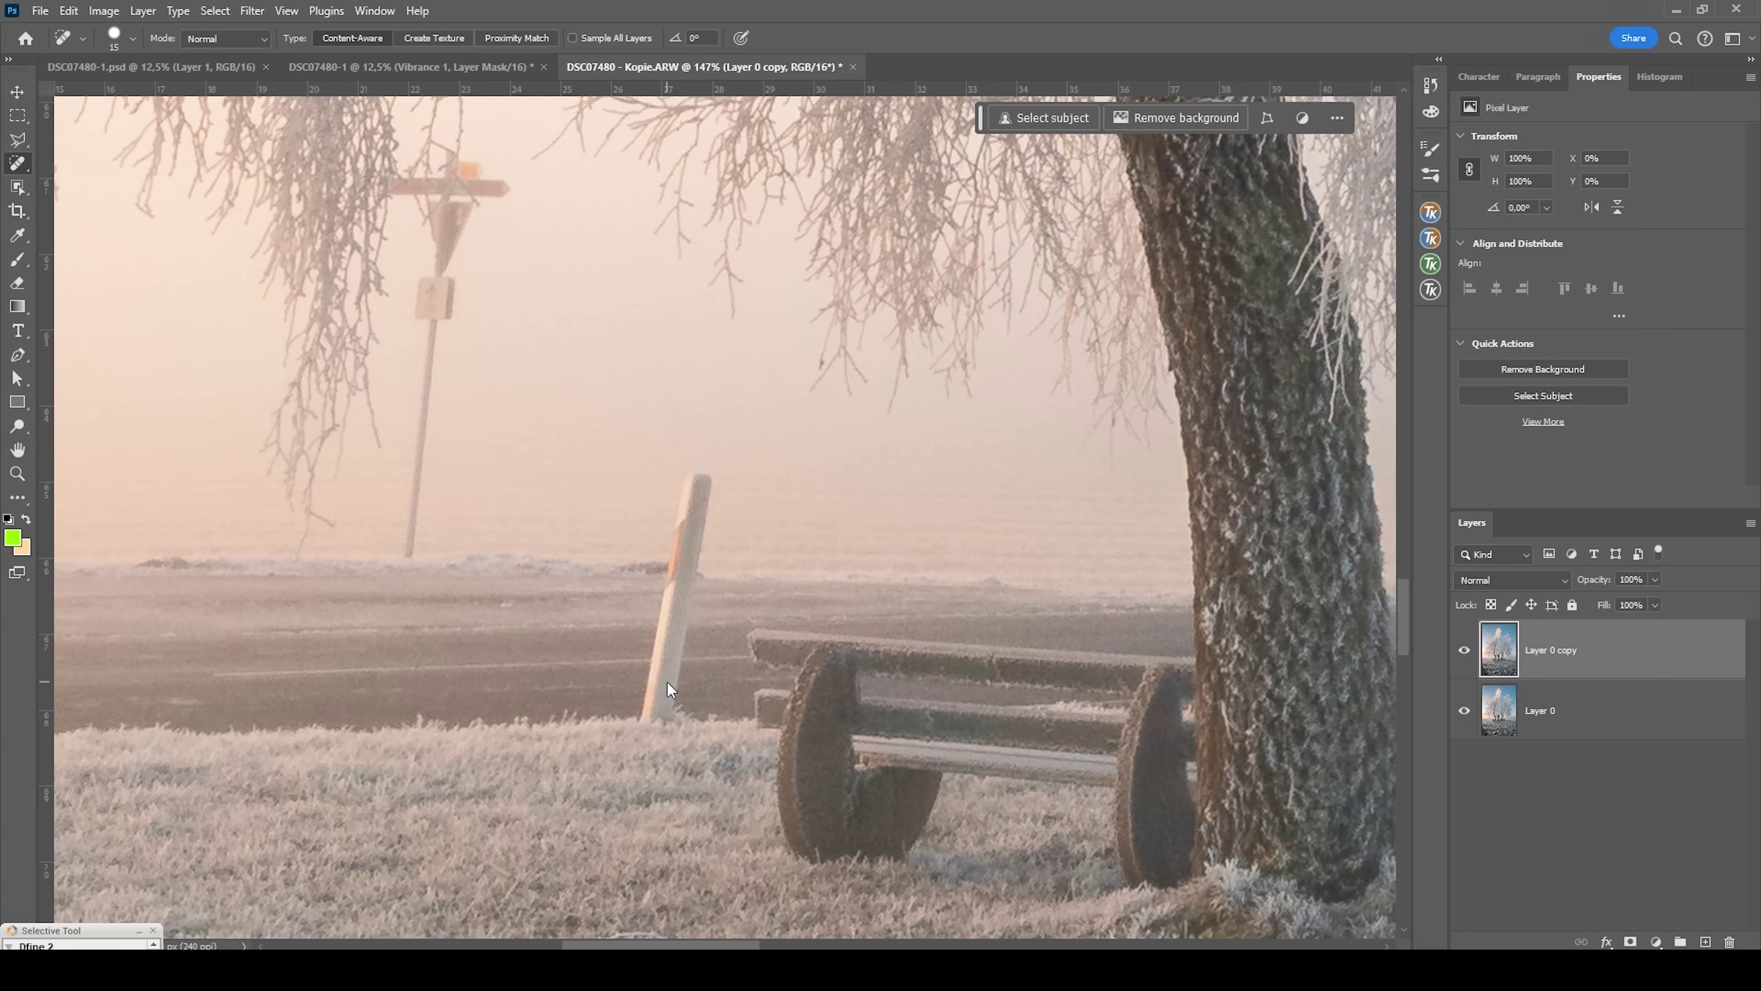
alt+right_click(660, 684)
drag(660, 716, 700, 485)
alt+right_click(462, 498)
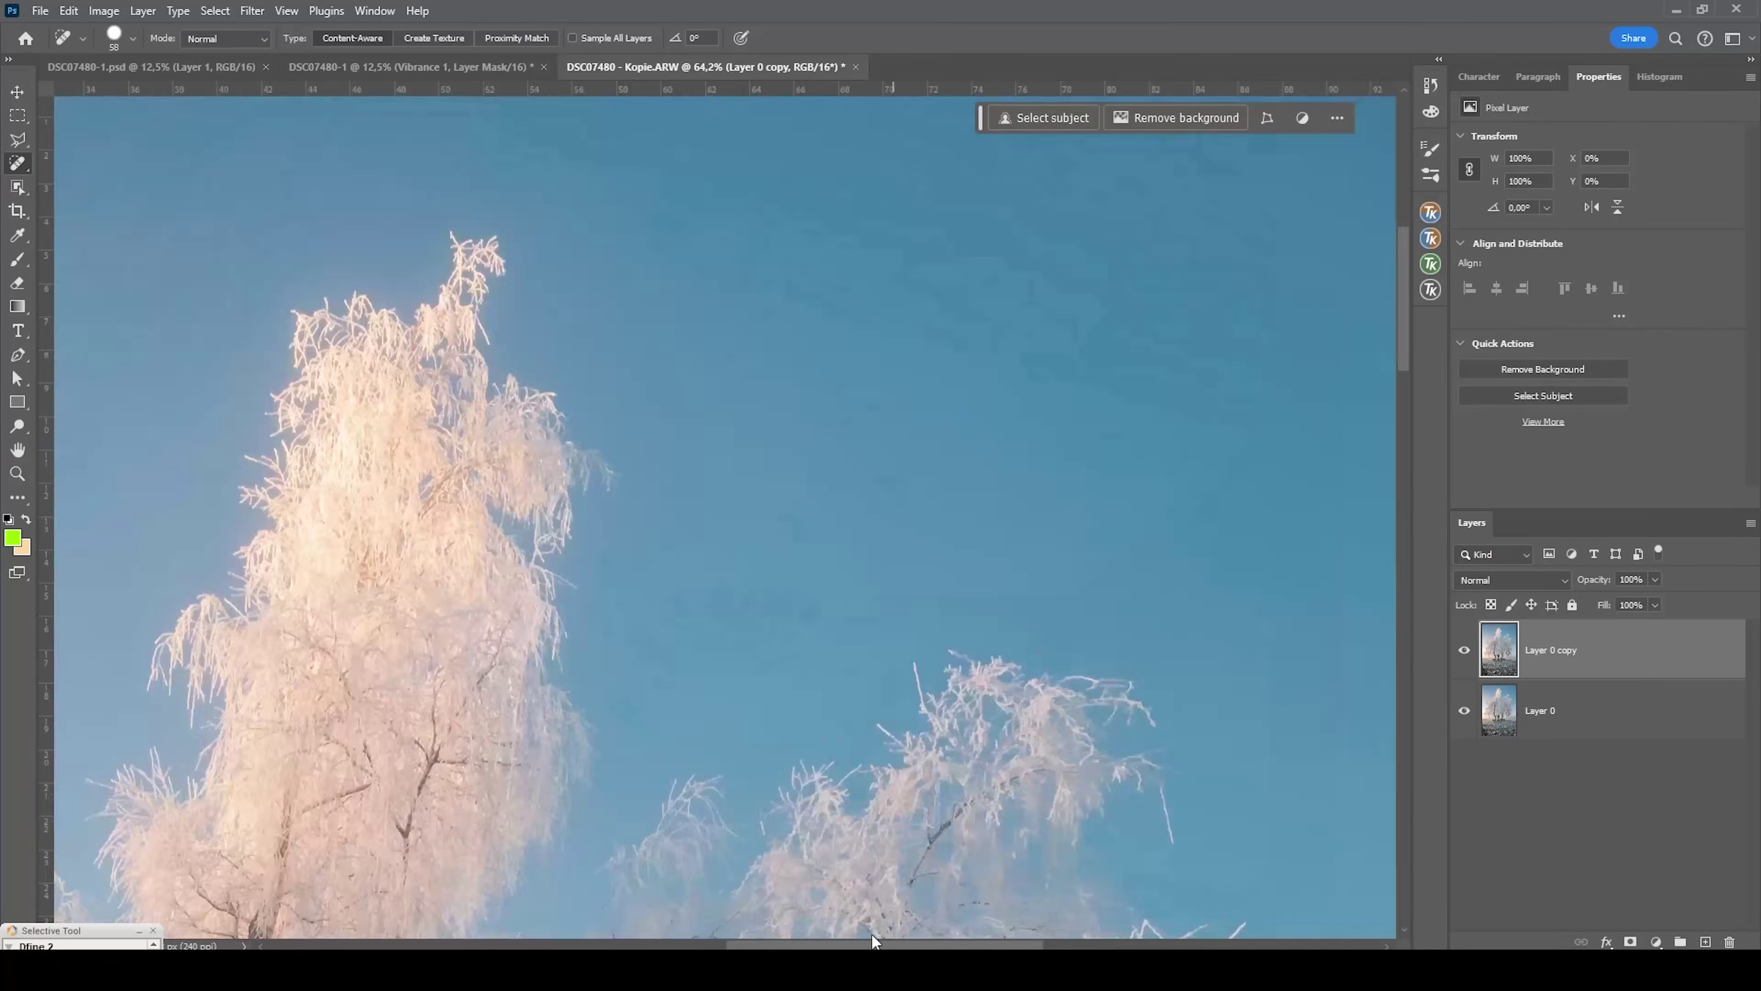
scroll(812, 841, down, 6)
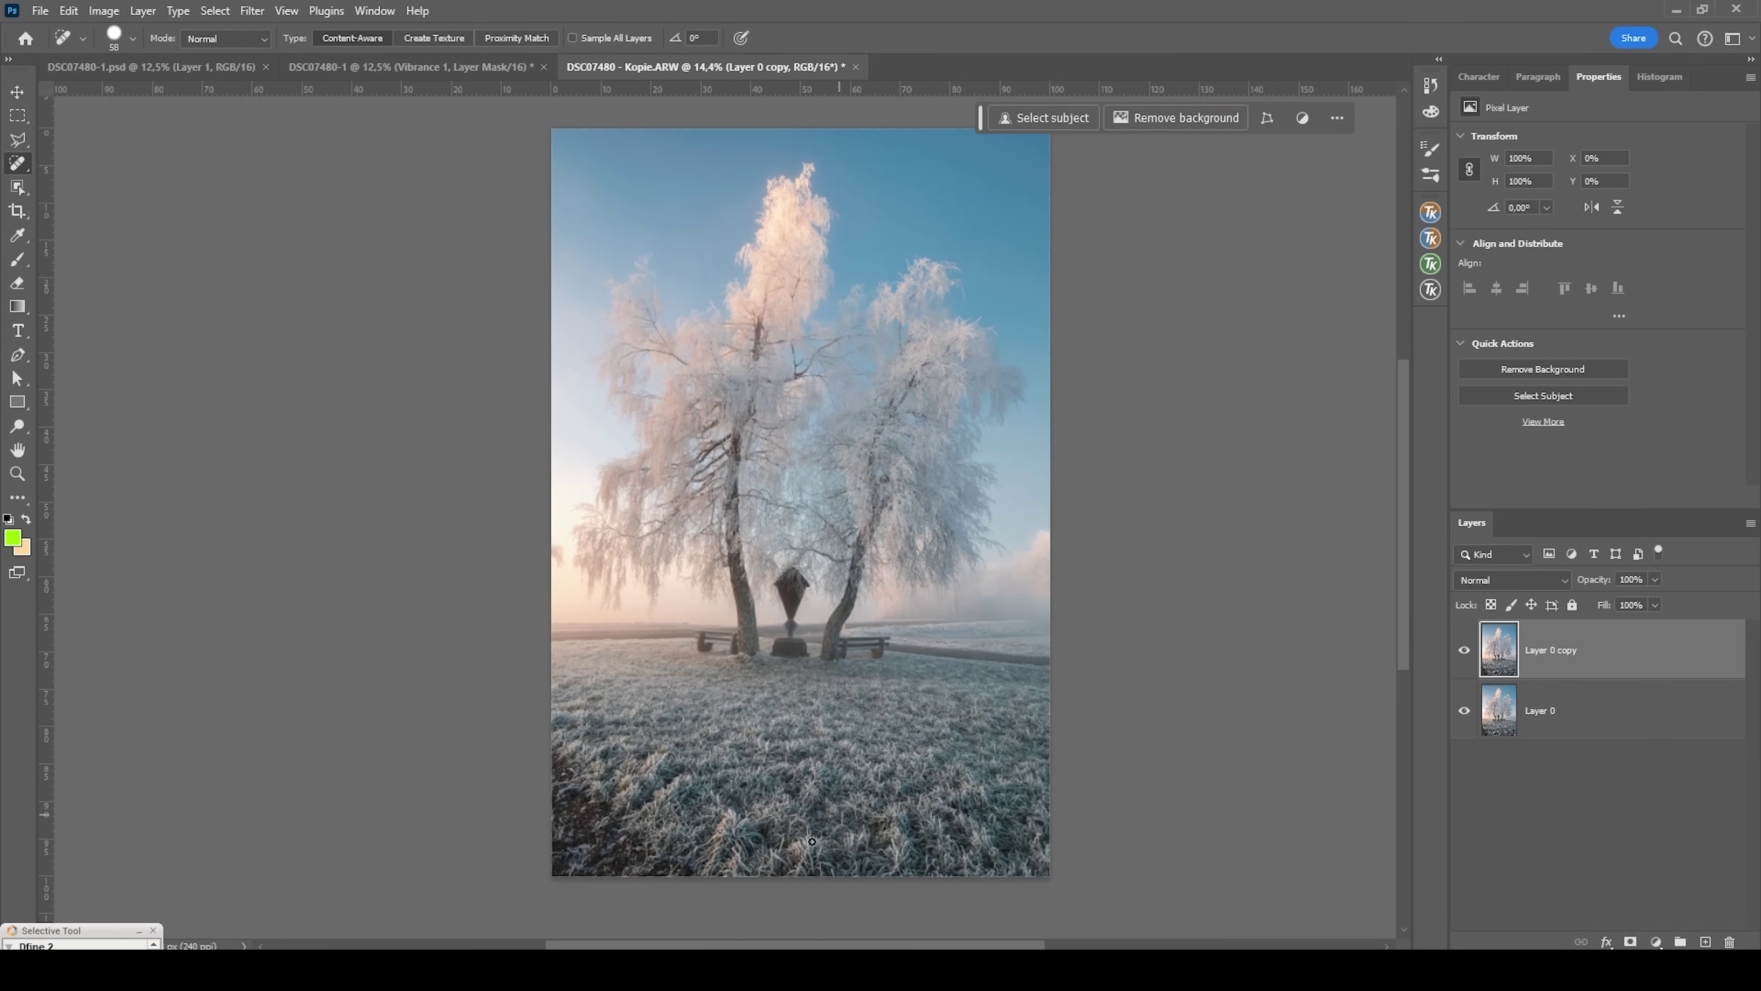
scroll(812, 841, up, 1)
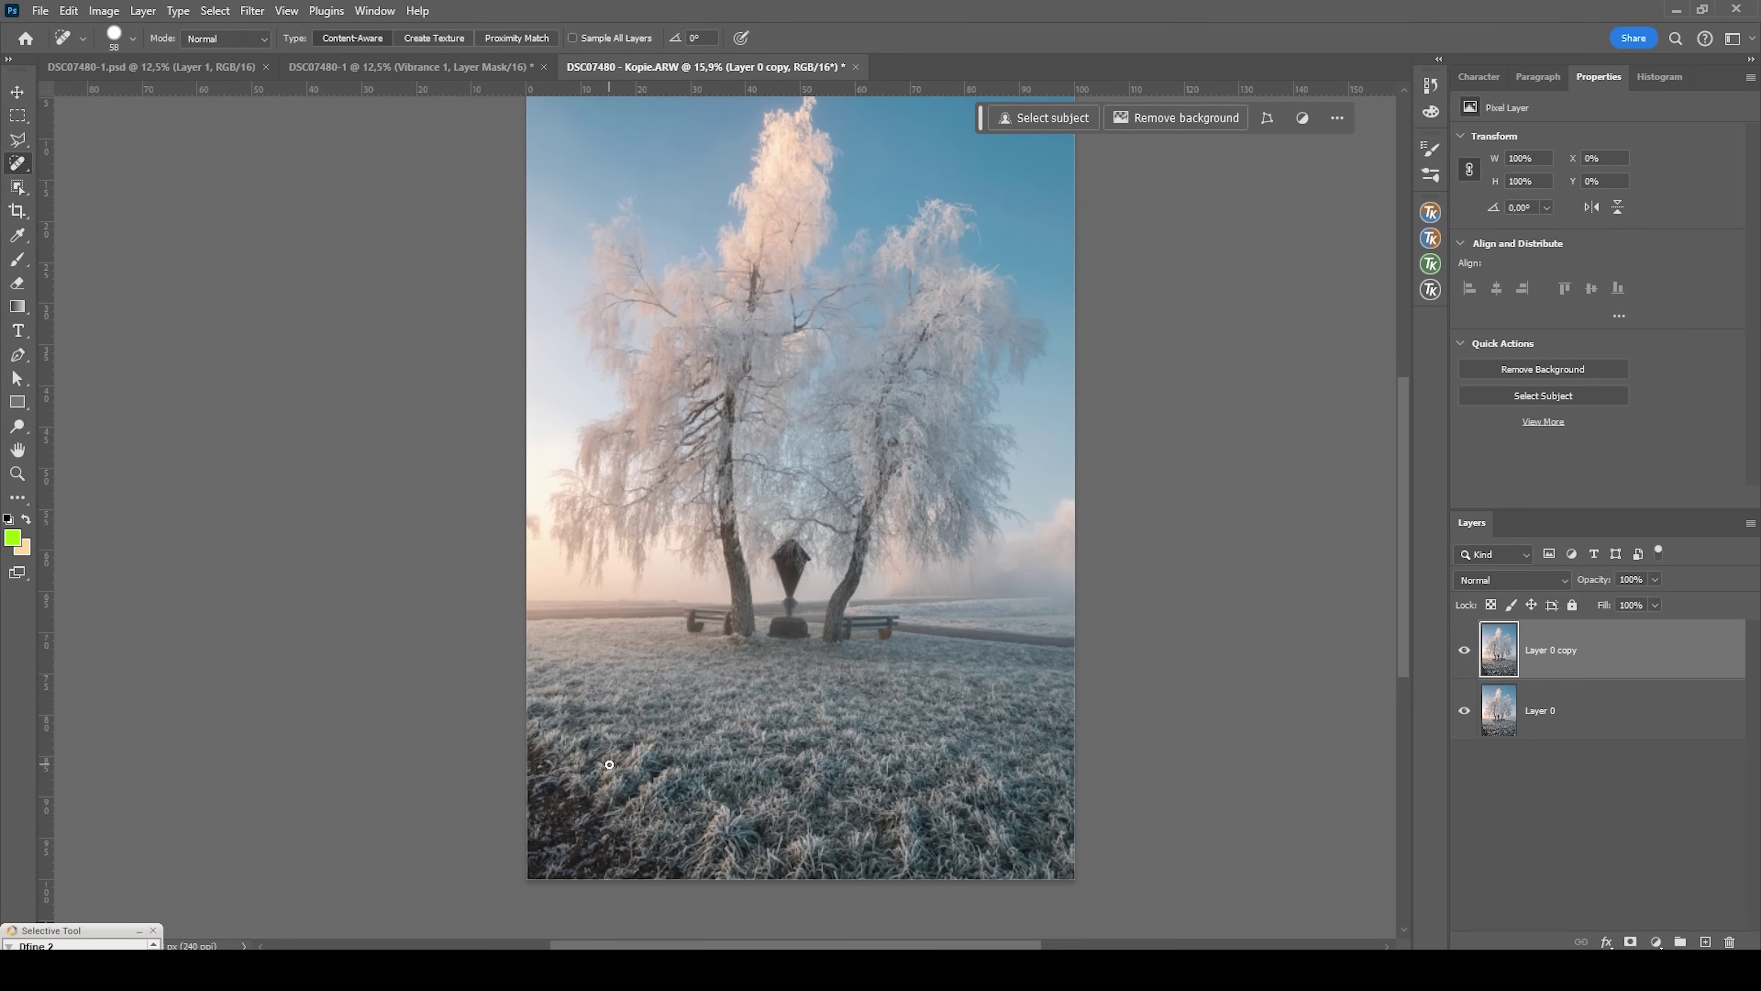
Step: Lasso the dark lower-left grass corner and run Generative Fill on it
click(18, 141)
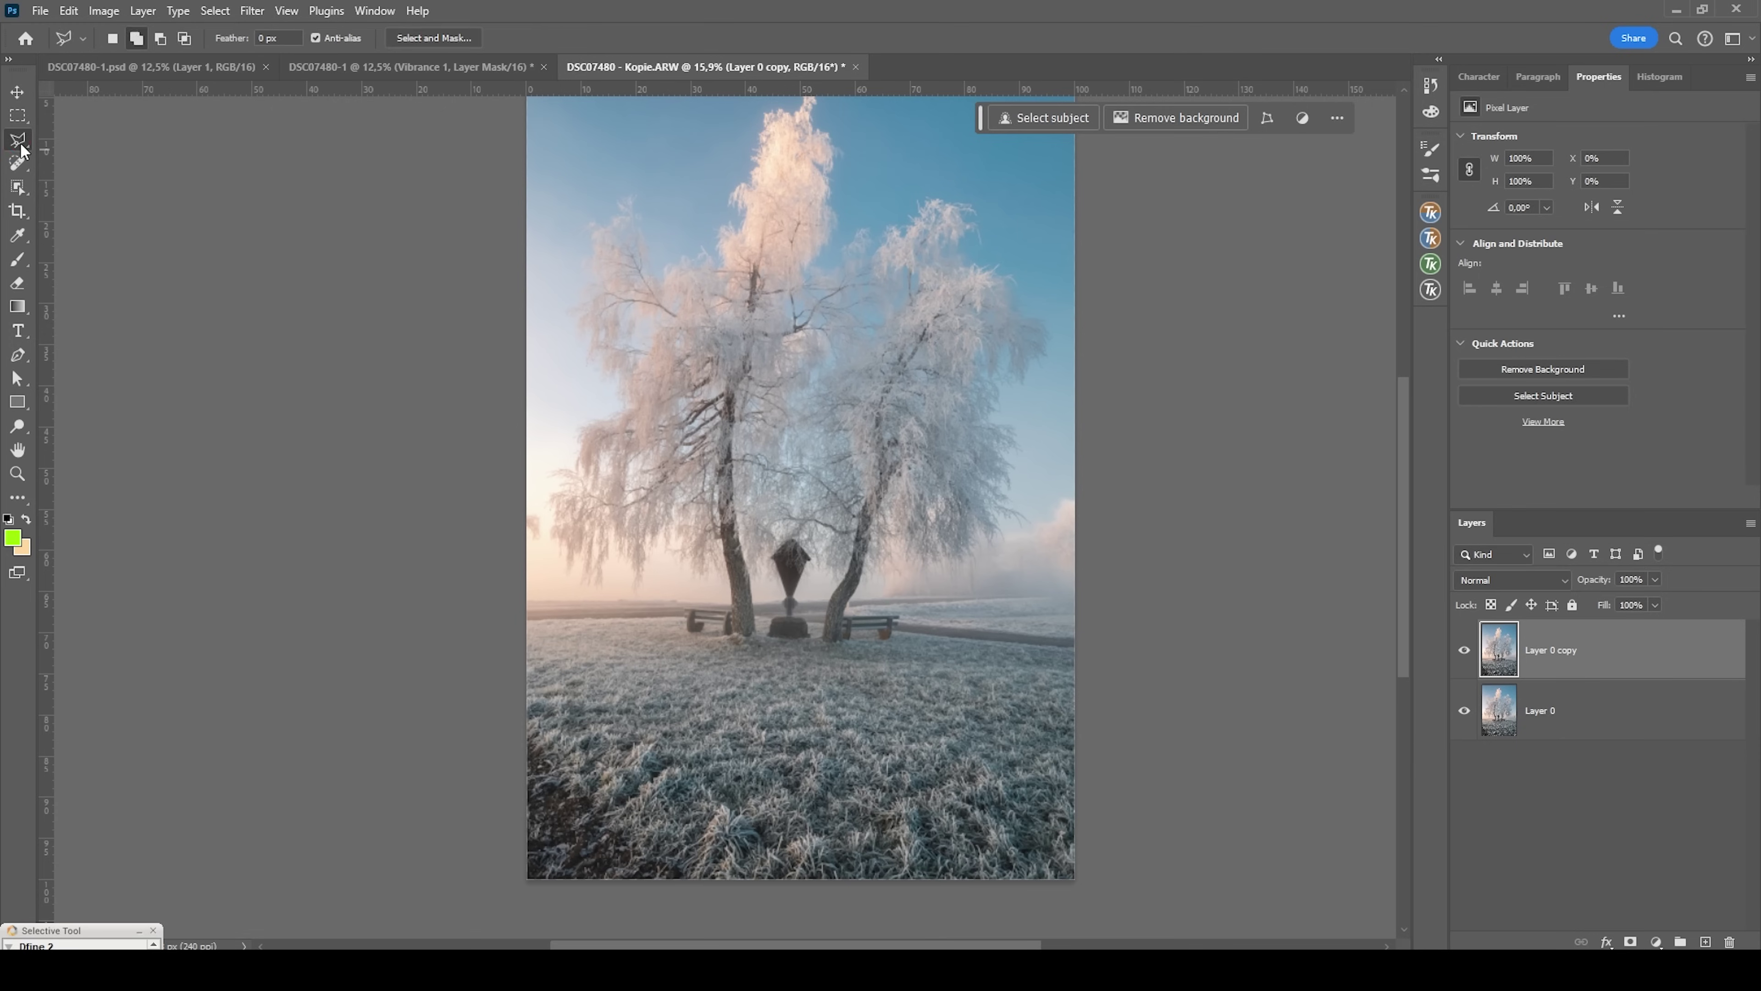
click(523, 705)
click(720, 891)
click(510, 893)
click(523, 705)
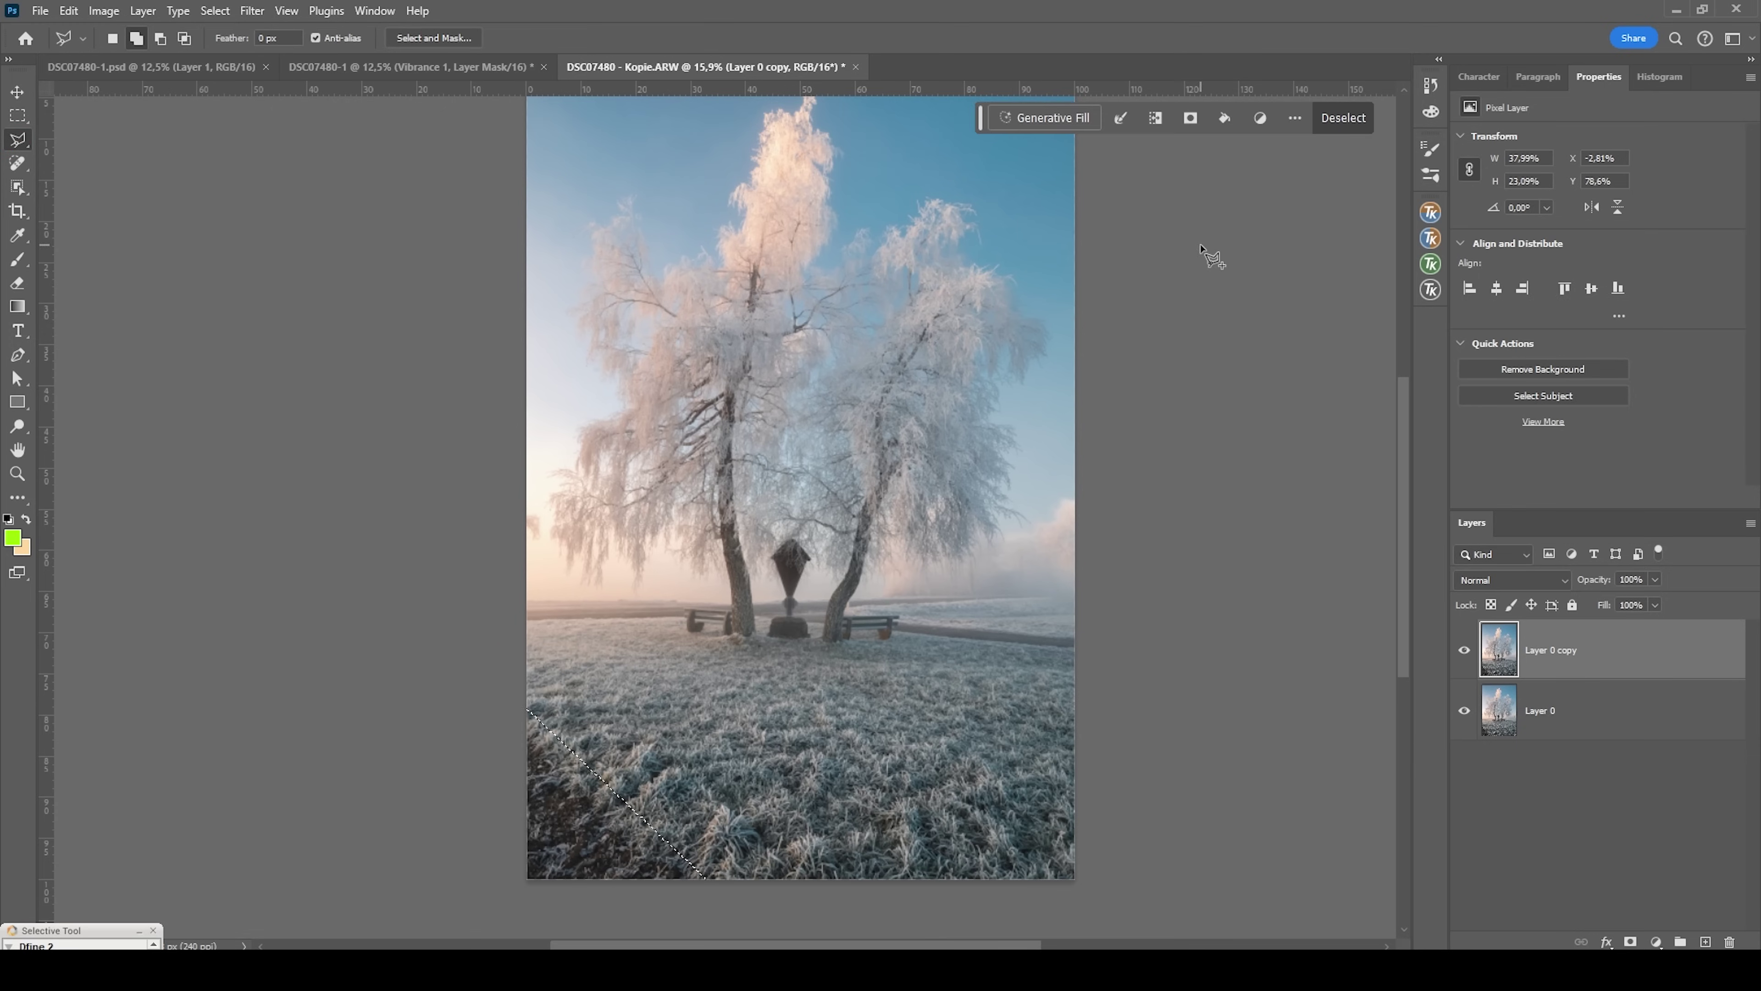
click(1042, 123)
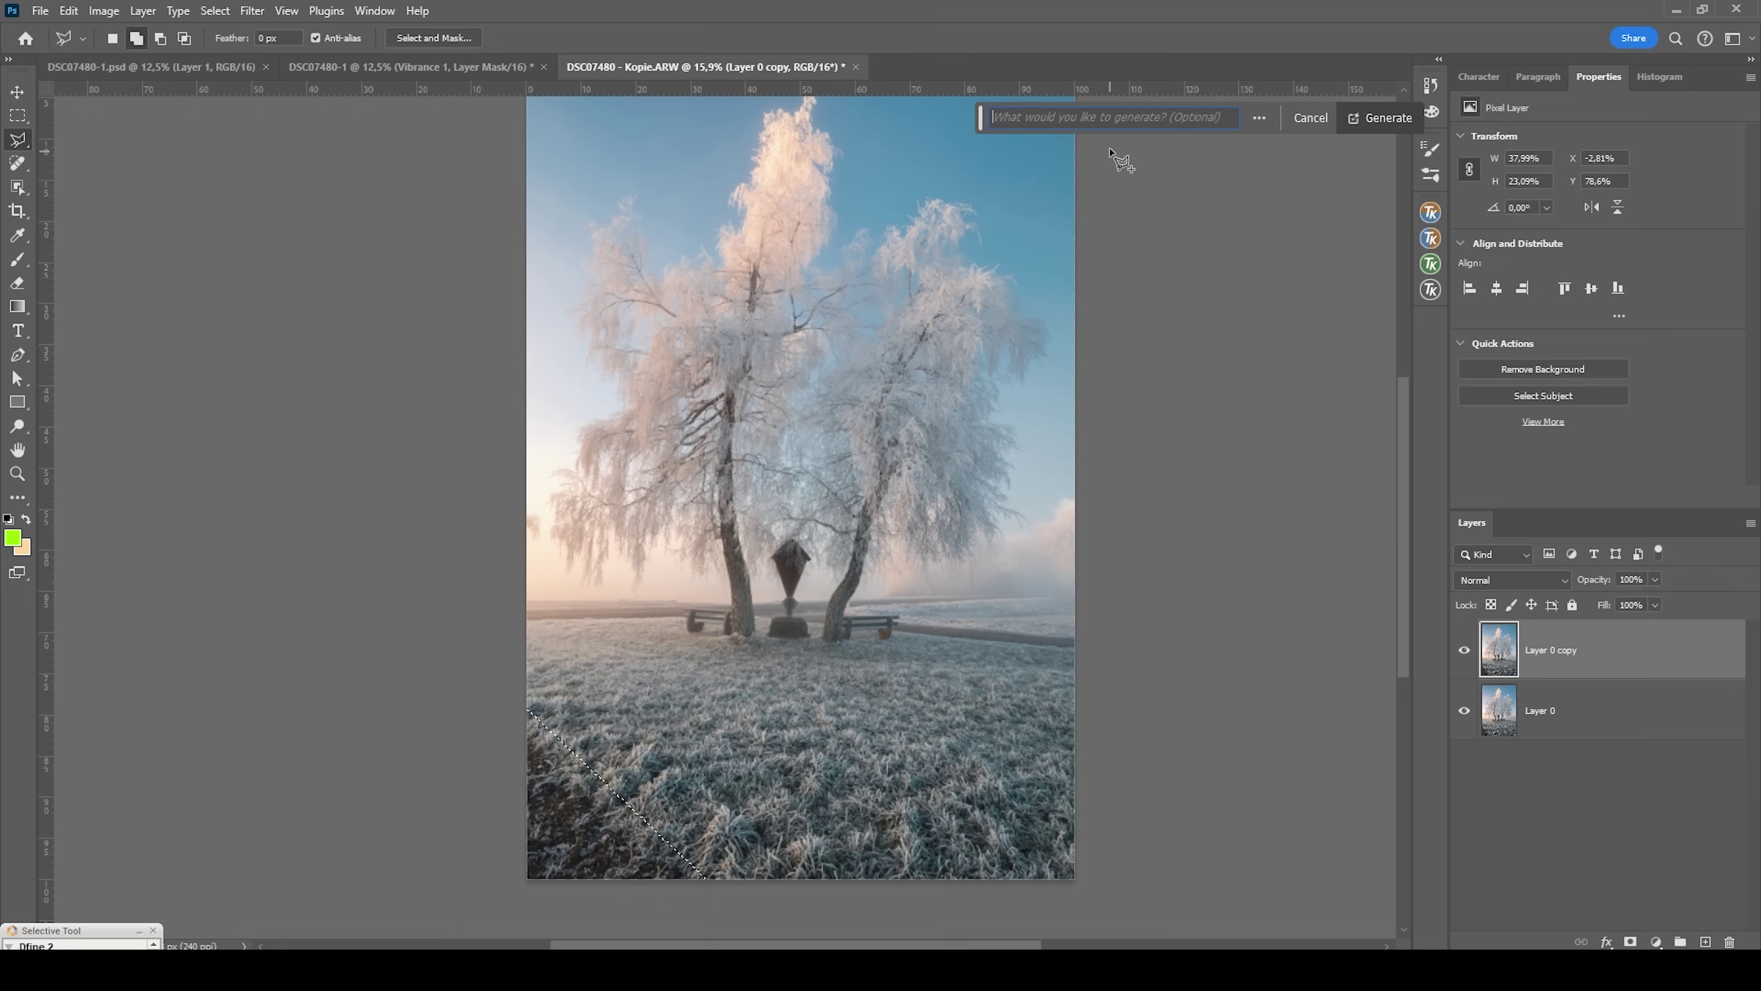
click(1399, 114)
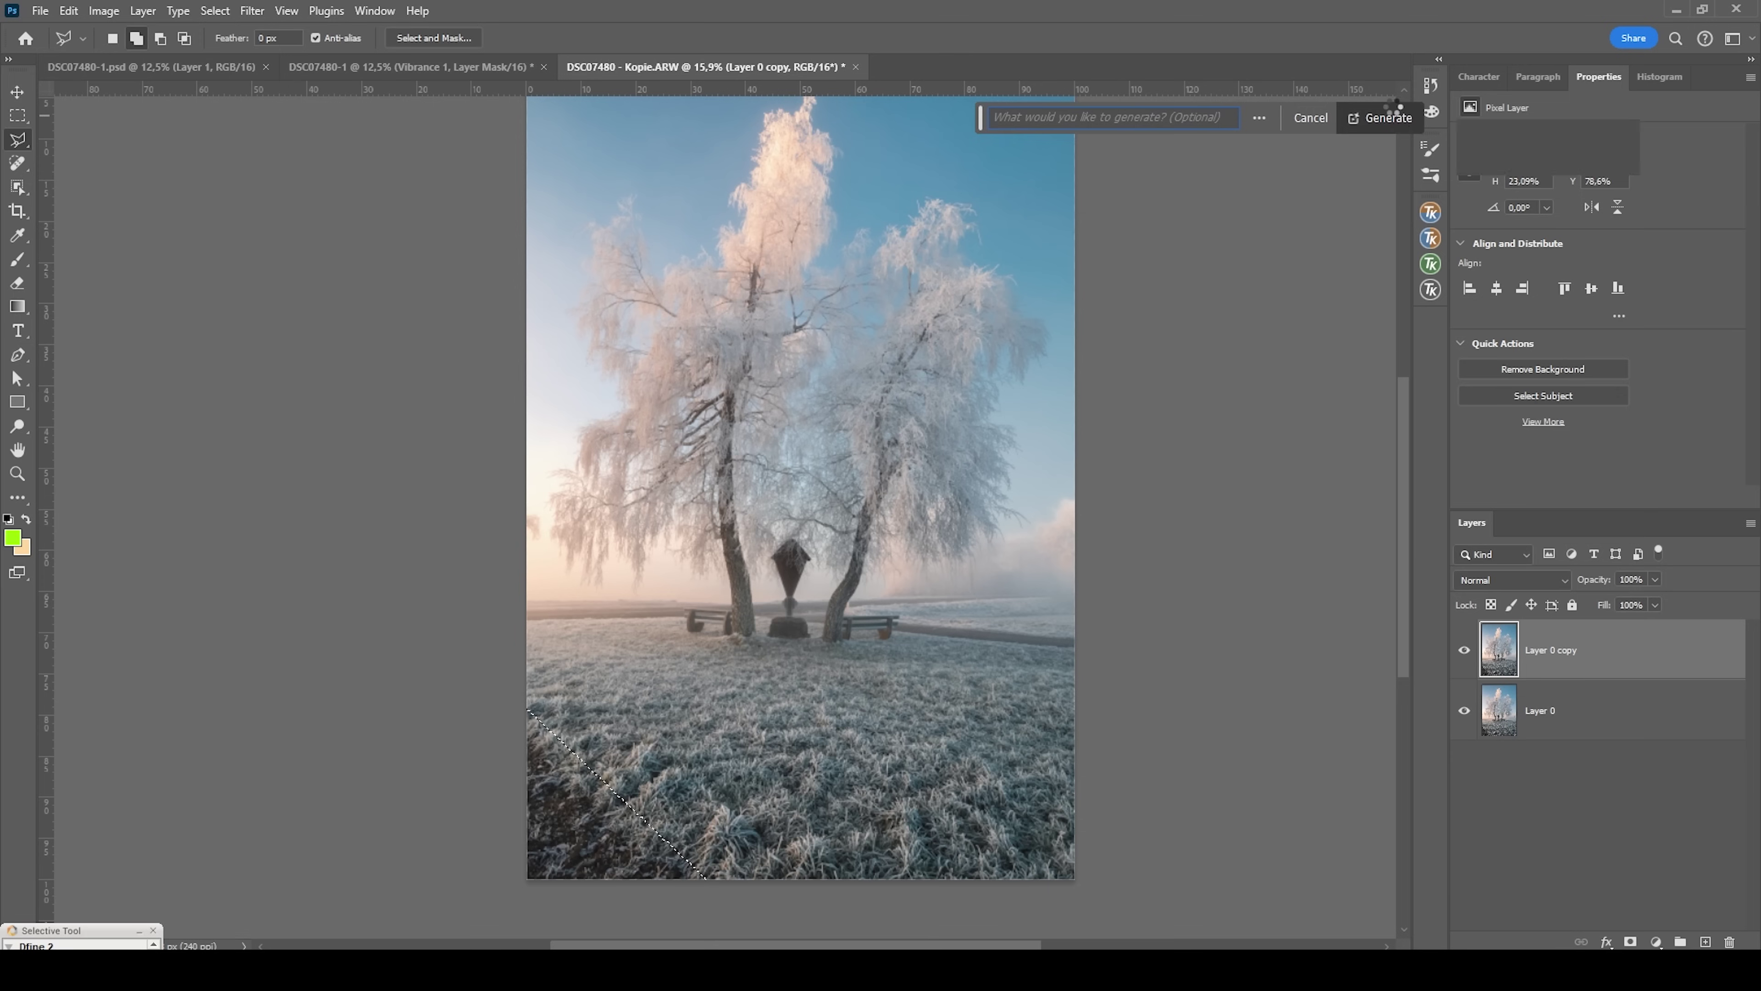